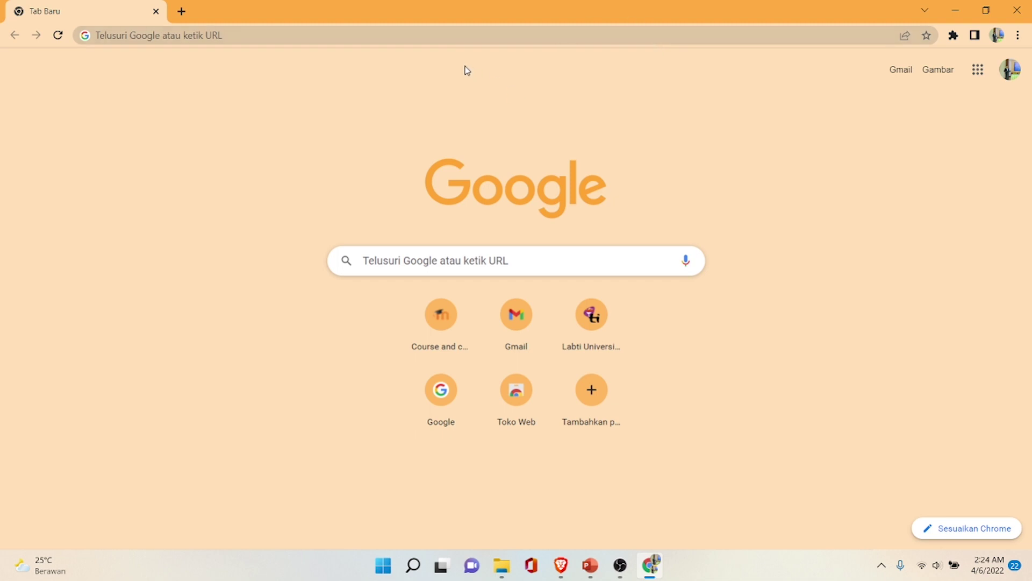
# Step: Load the figma.com homepage in Google Chrome
pyautogui.click(396, 34)
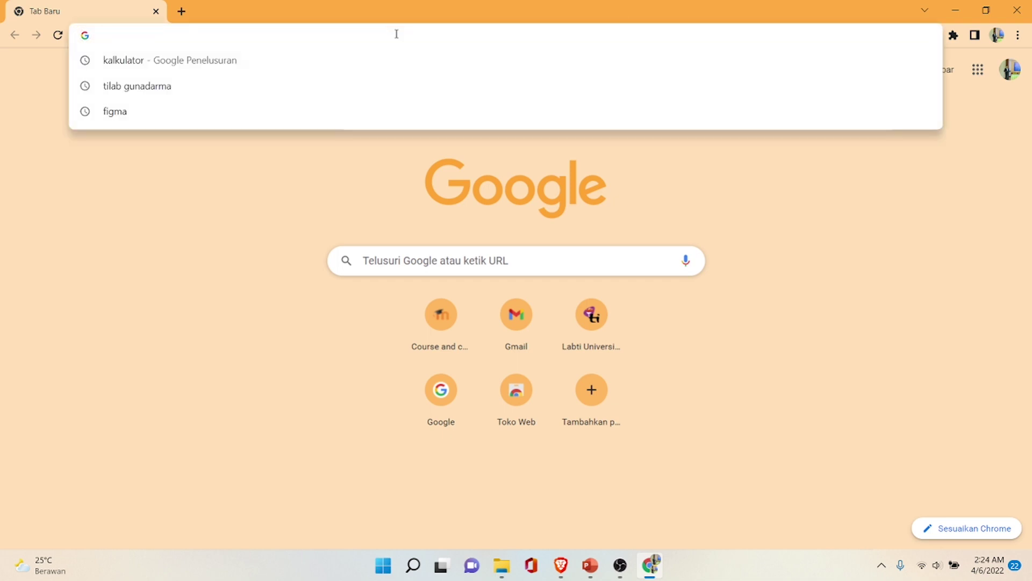
pyautogui.write('fig')
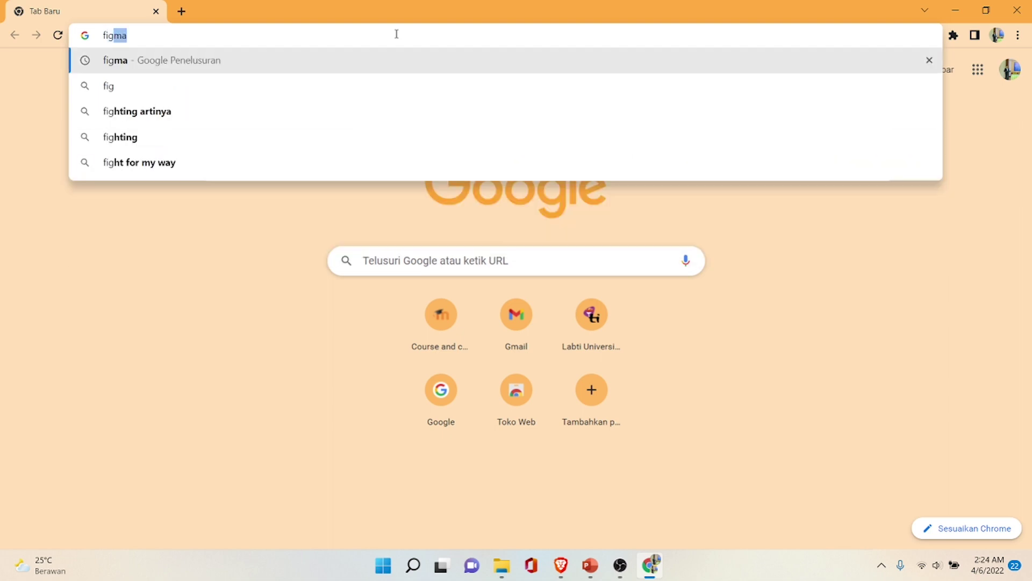
pyautogui.write('ma.com')
pyautogui.press('Return')
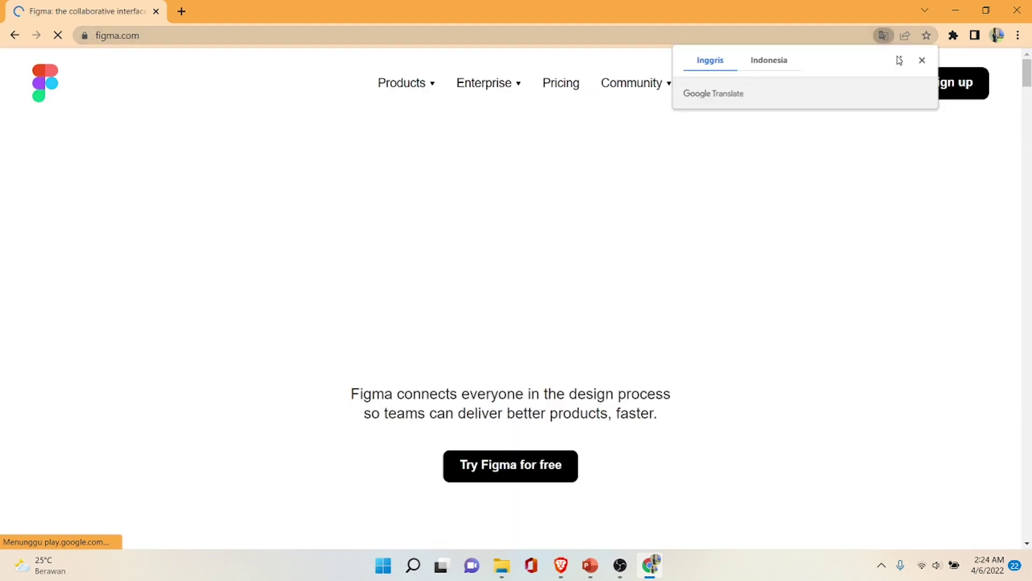
pyautogui.click(921, 58)
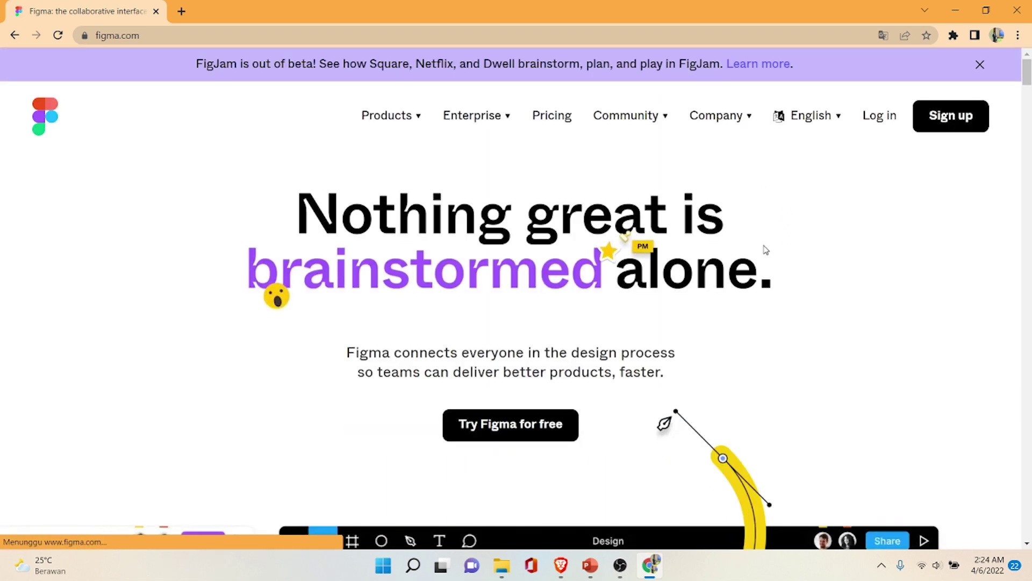
# Step: Close the FigJam announcement banner and scroll through the Figma homepage
pyautogui.click(979, 64)
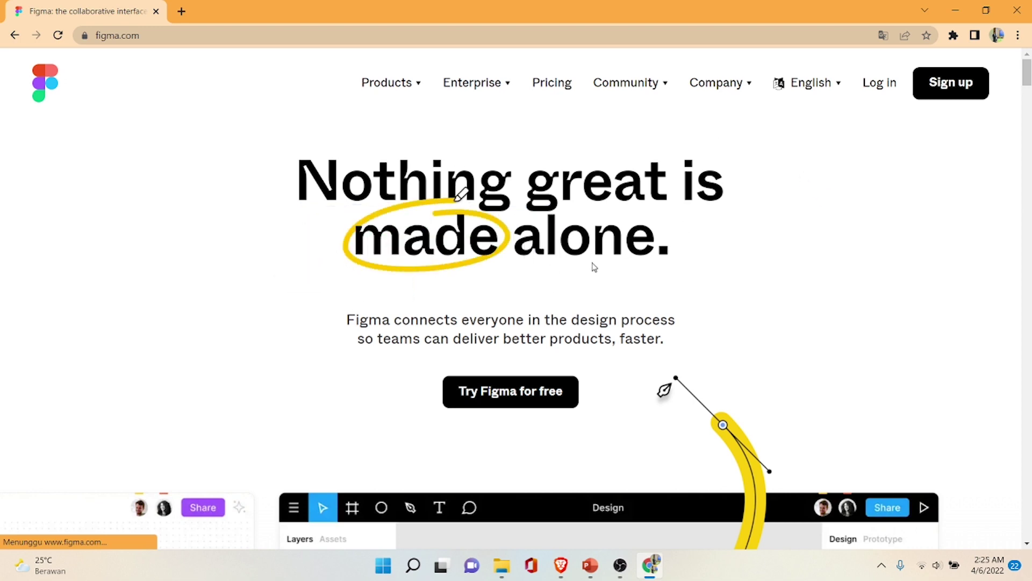
pyautogui.scroll(-3, 586, 255)
pyautogui.scroll(-4, 584, 252)
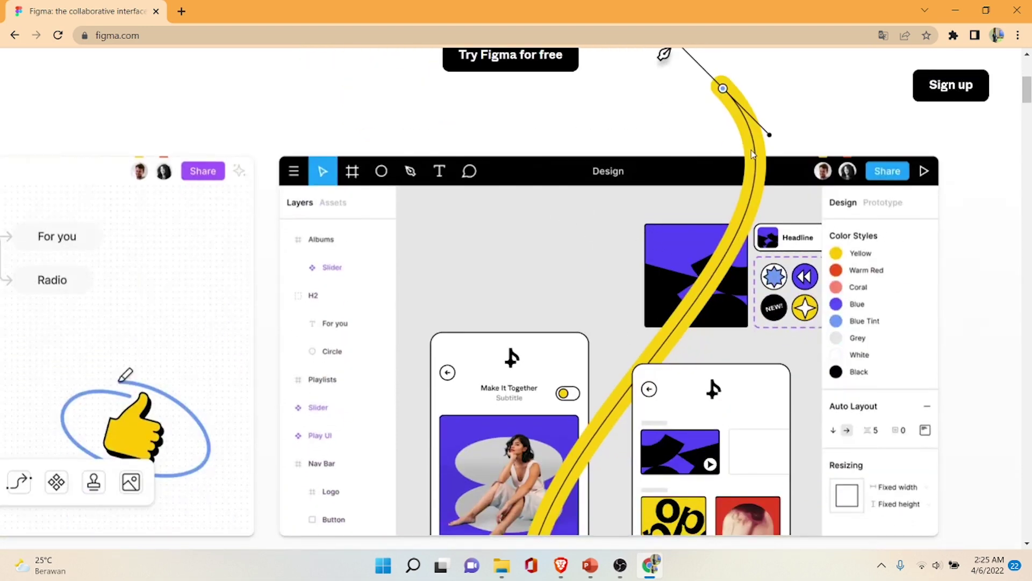
pyautogui.scroll(1, 751, 143)
pyautogui.scroll(4, 752, 143)
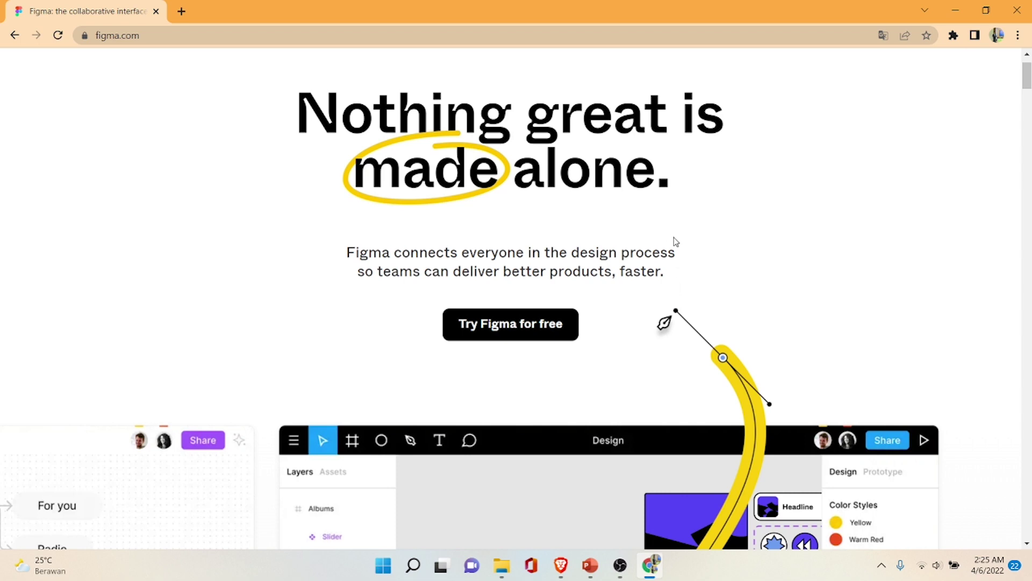
pyautogui.scroll(1, 683, 247)
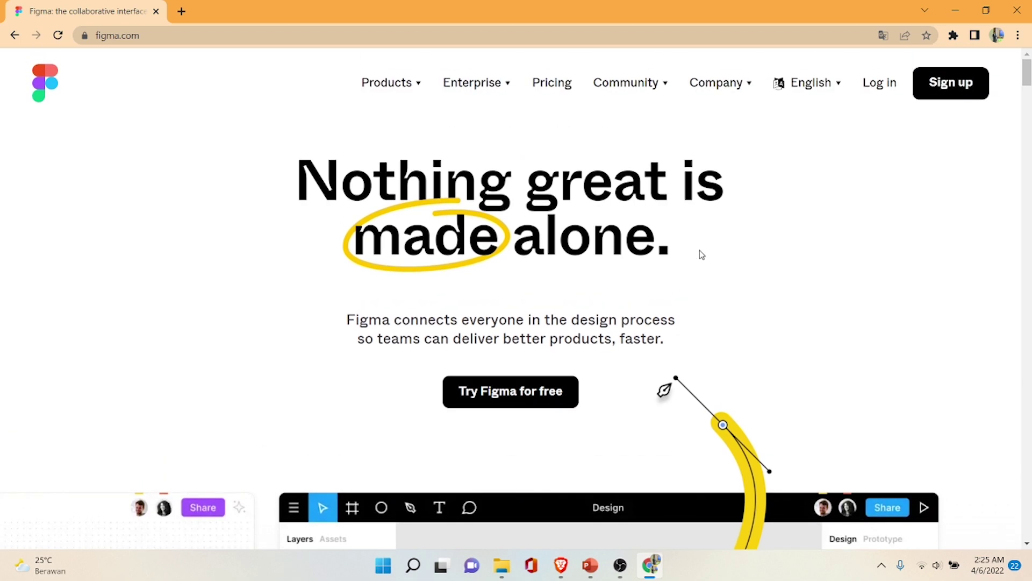
pyautogui.scroll(-3, 690, 216)
pyautogui.scroll(-4, 690, 216)
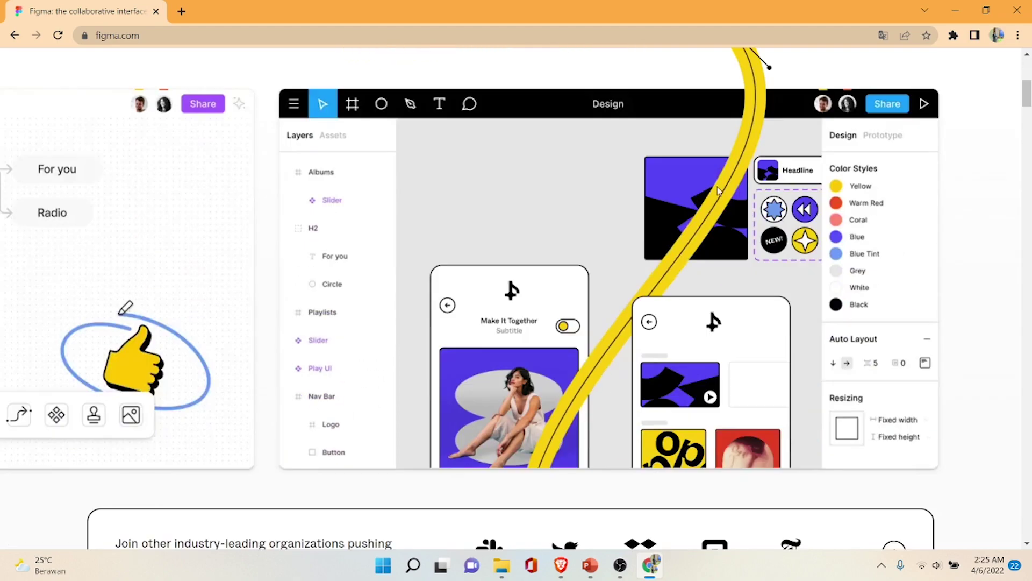
pyautogui.scroll(-2, 728, 156)
pyautogui.scroll(-1, 968, 164)
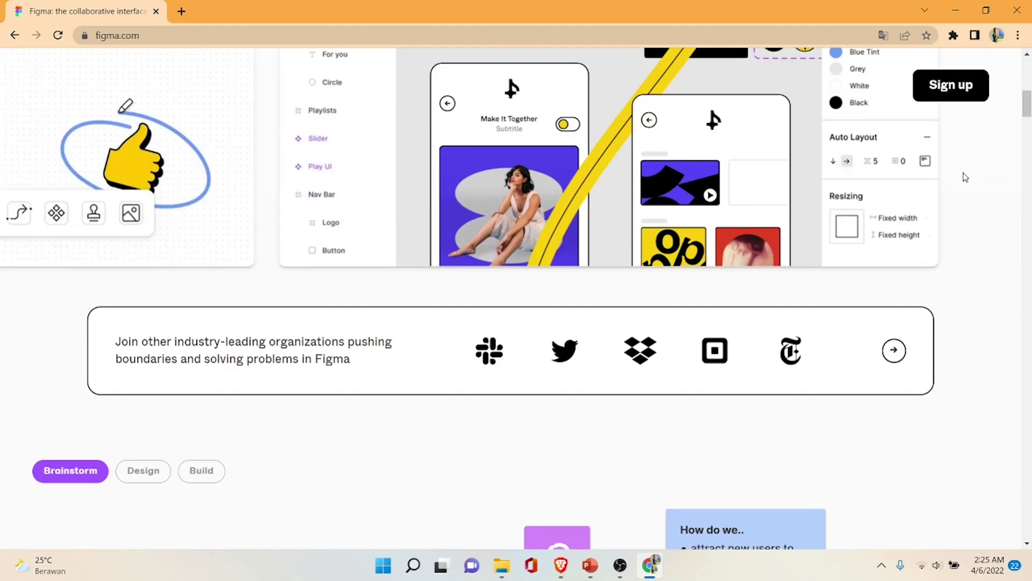
pyautogui.scroll(-3, 966, 172)
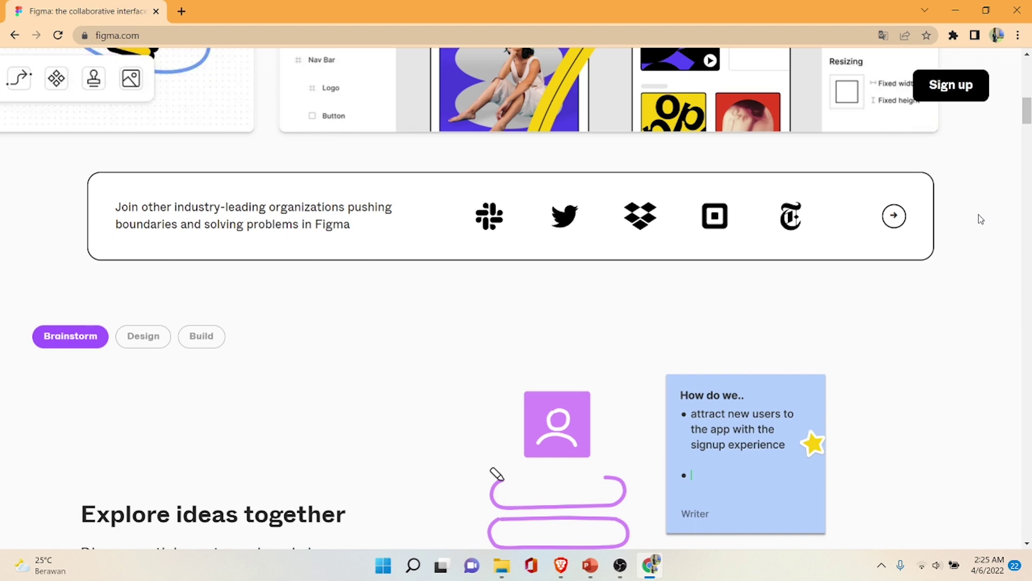
# Step: Browse the homepage sections further and open the Figma customers page
pyautogui.scroll(5, 997, 244)
pyautogui.scroll(3, 1000, 243)
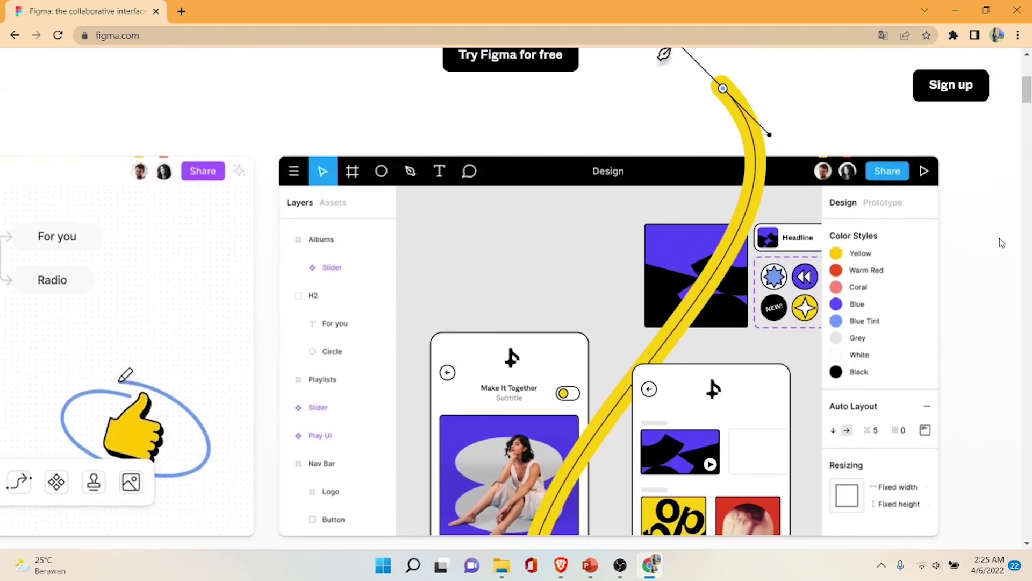
pyautogui.scroll(4, 1000, 242)
pyautogui.scroll(1, 695, 214)
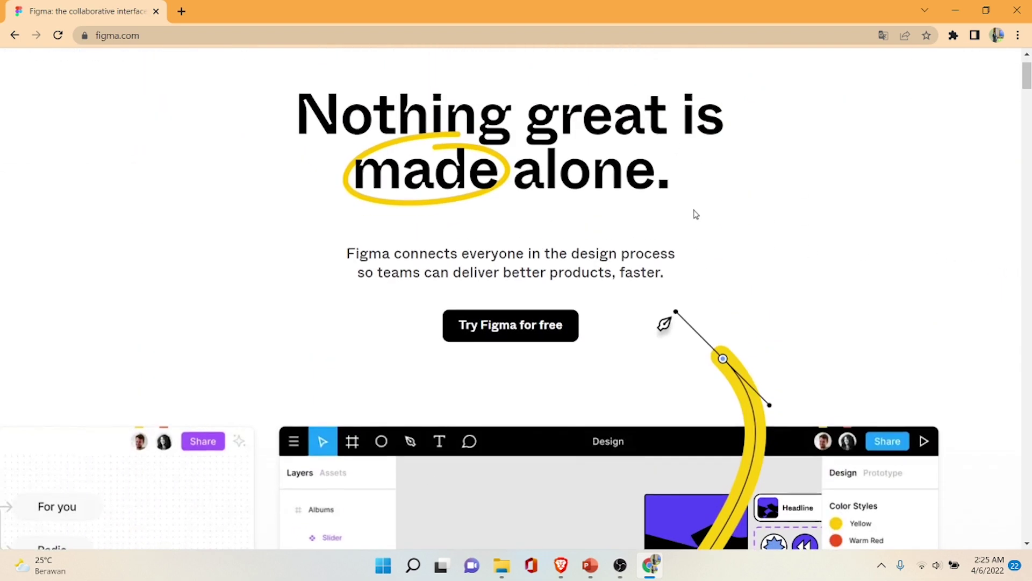
pyautogui.scroll(1, 696, 214)
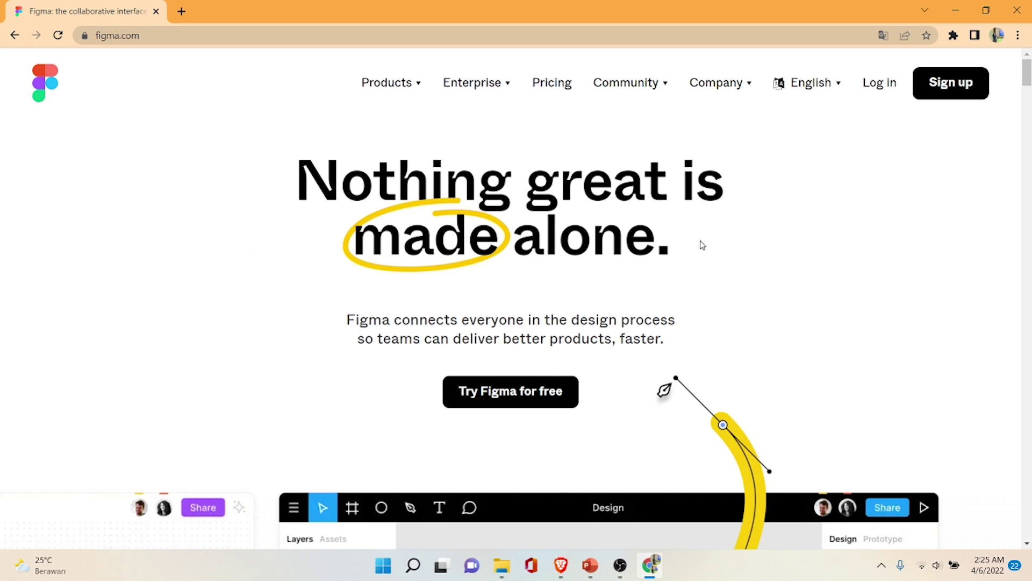
pyautogui.scroll(-4, 698, 315)
pyautogui.scroll(-2, 749, 284)
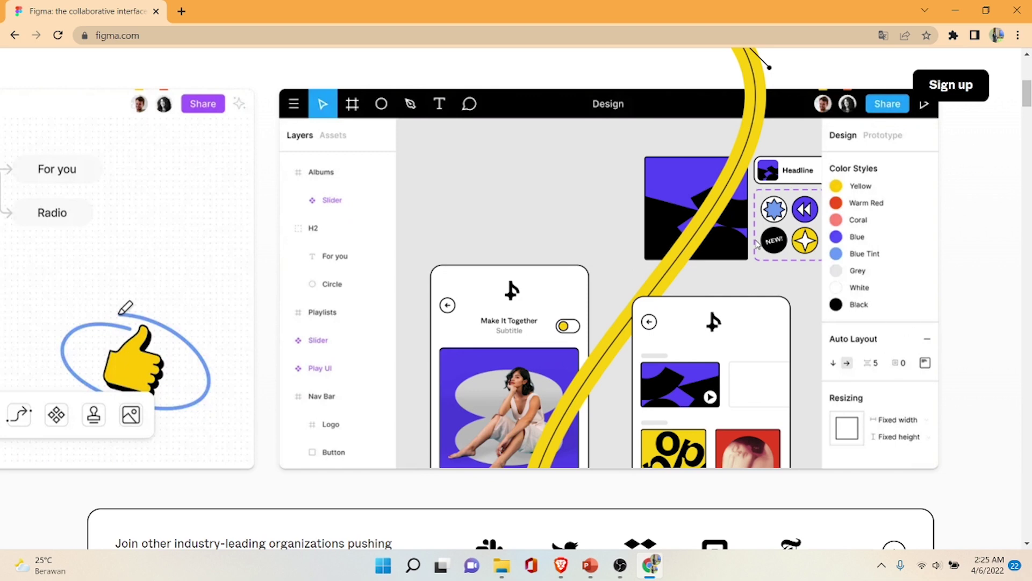
pyautogui.scroll(6, 773, 245)
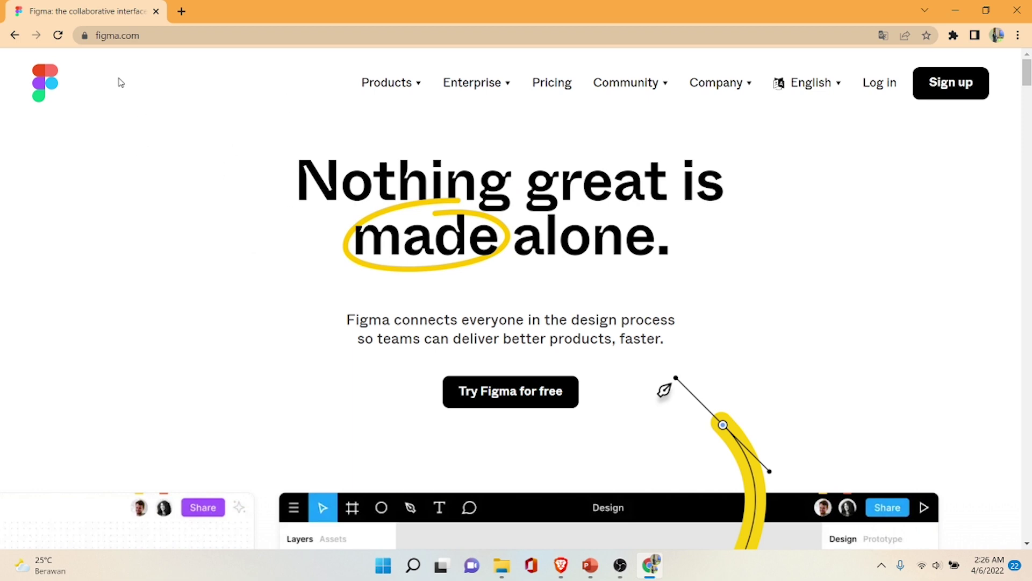
pyautogui.scroll(-4, 419, 188)
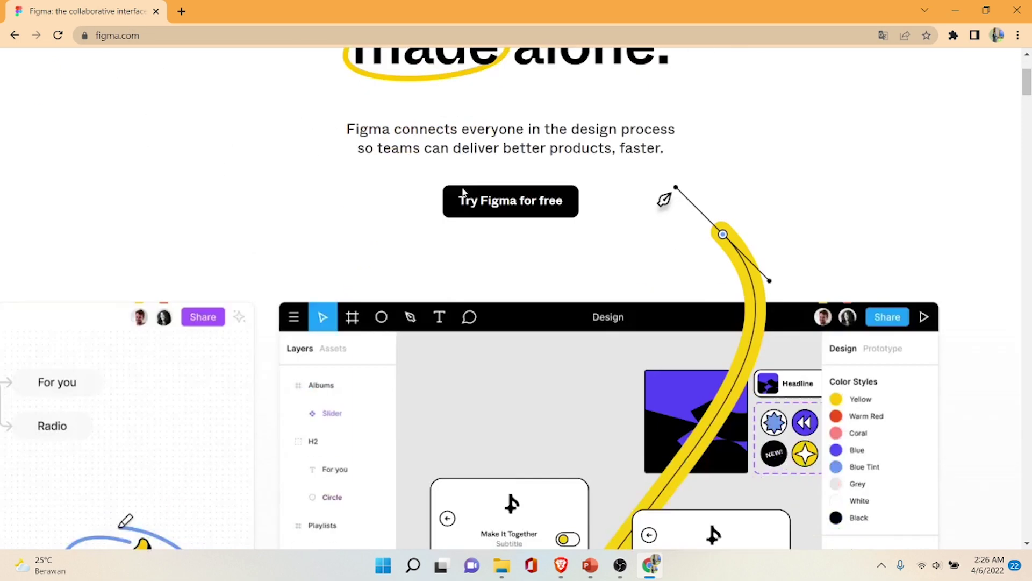
pyautogui.scroll(-4, 591, 150)
pyautogui.scroll(-6, 731, 127)
pyautogui.scroll(-2, 742, 134)
pyautogui.scroll(-5, 742, 134)
pyautogui.scroll(5, 577, 209)
pyautogui.scroll(4, 577, 209)
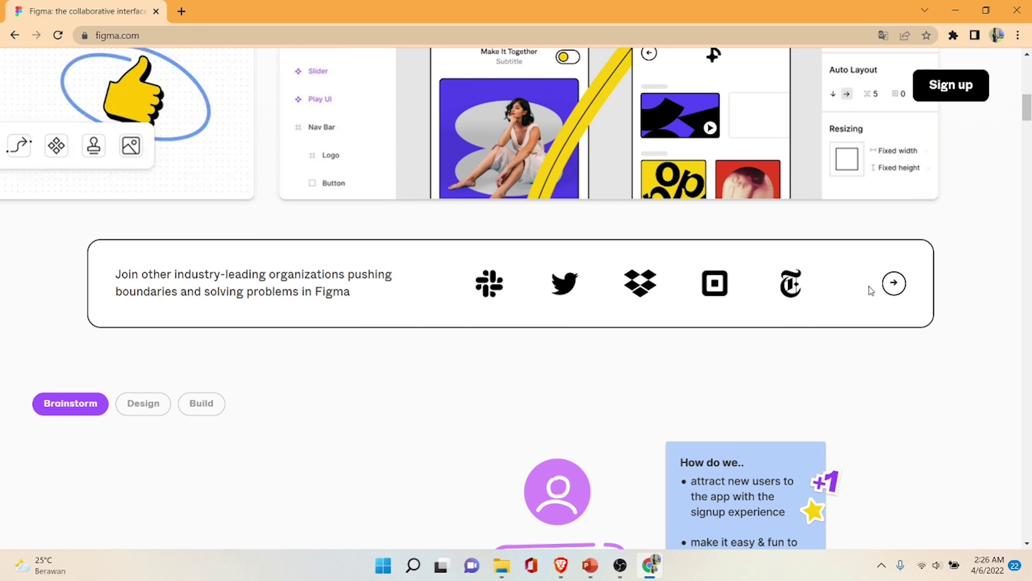
pyautogui.click(894, 283)
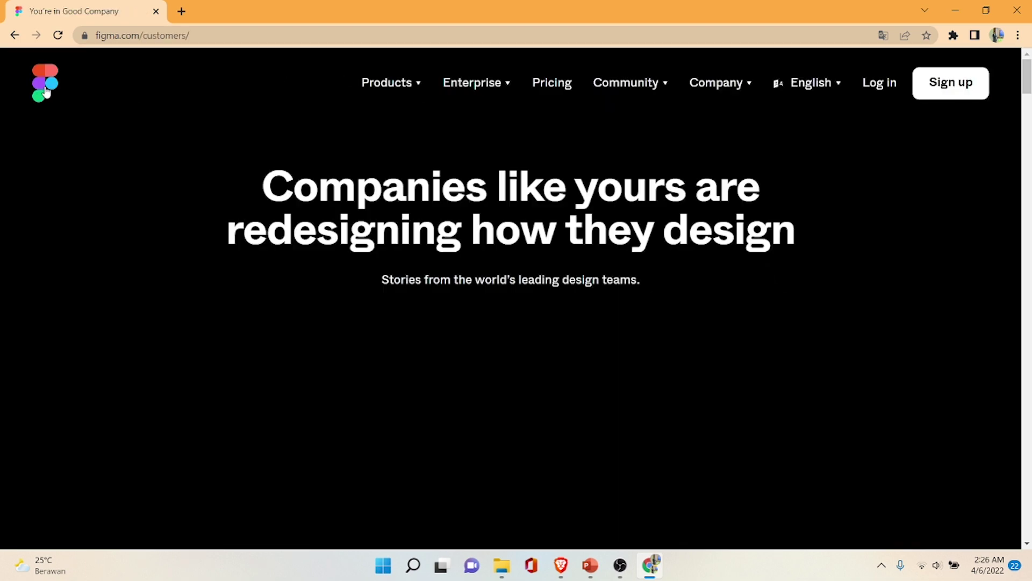
# Step: Go back from the customers page to the Figma homepage
pyautogui.click(59, 89)
pyautogui.scroll(-7, 540, 215)
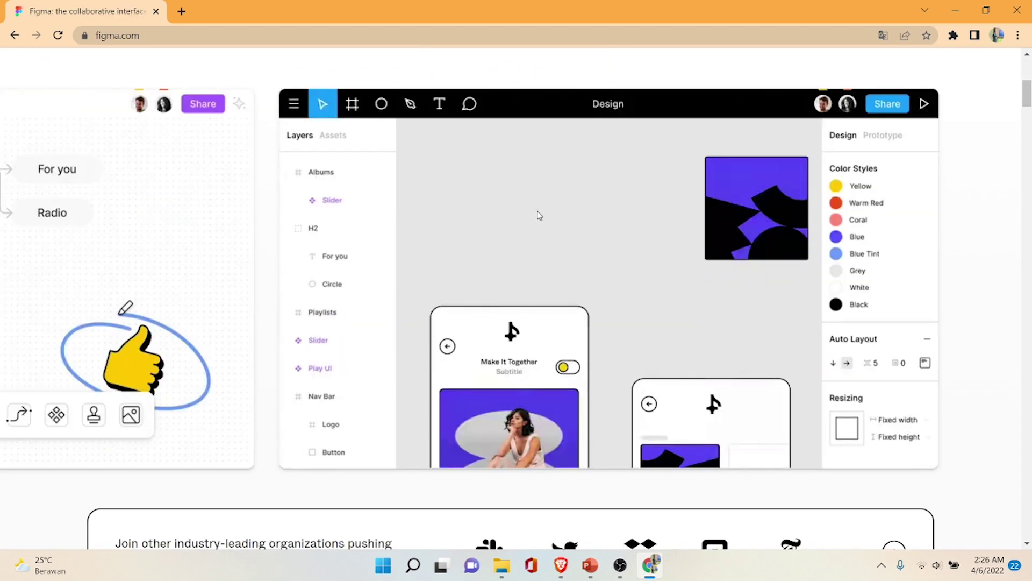
pyautogui.scroll(-5, 540, 215)
pyautogui.scroll(-3, 744, 346)
pyautogui.scroll(-3, 655, 359)
pyautogui.scroll(-4, 422, 294)
pyautogui.scroll(-1, 422, 294)
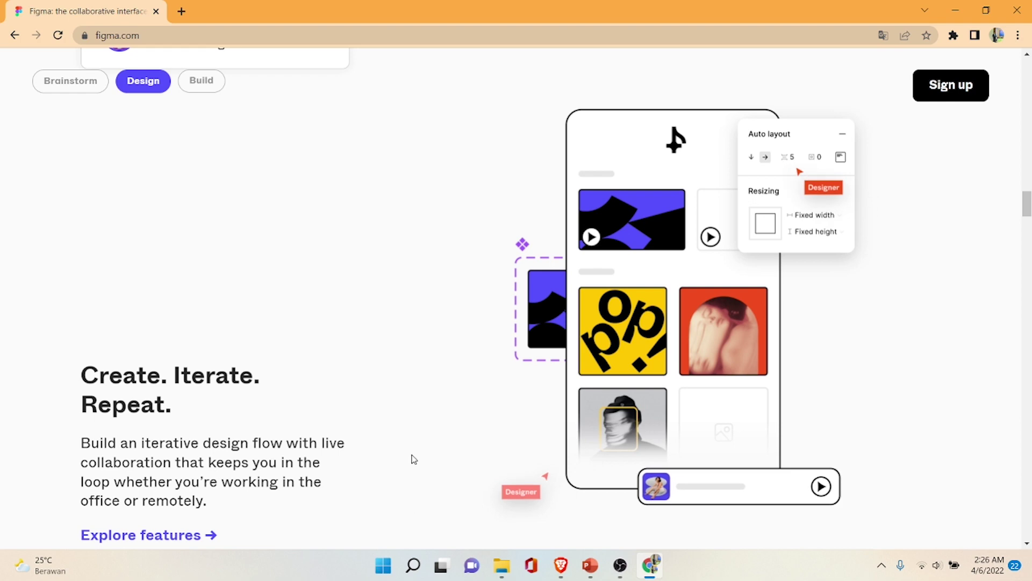
# Step: Reach the Try Figma for free section and start signing up with Google
pyautogui.scroll(-3, 362, 332)
pyautogui.scroll(-3, 405, 332)
pyautogui.scroll(-2, 405, 332)
pyautogui.scroll(-3, 406, 332)
pyautogui.scroll(-3, 405, 331)
pyautogui.scroll(-5, 406, 331)
pyautogui.scroll(-3, 406, 332)
pyautogui.scroll(-4, 406, 332)
pyautogui.scroll(-4, 406, 332)
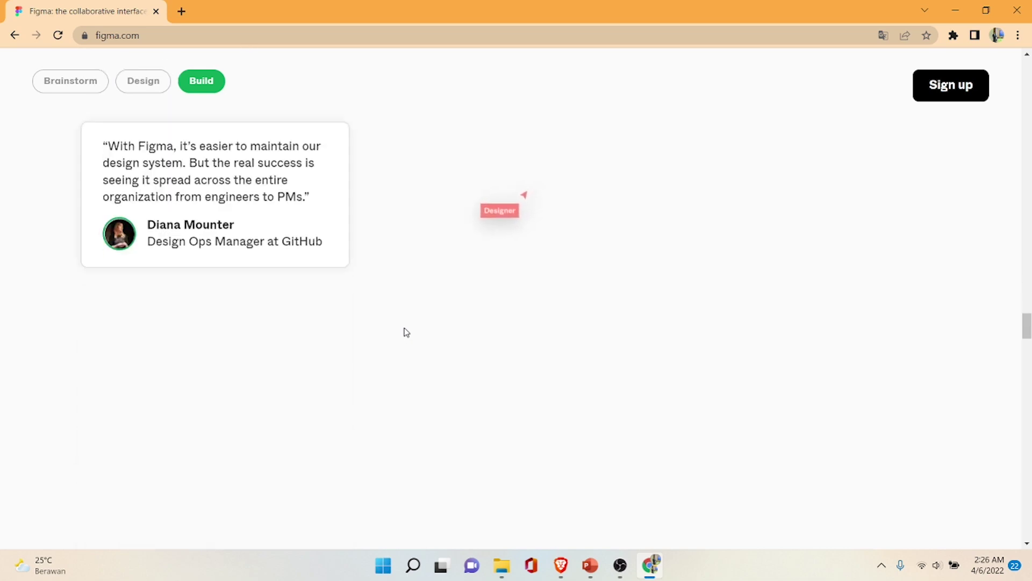
pyautogui.scroll(-3, 406, 332)
pyautogui.scroll(-4, 406, 332)
pyautogui.scroll(-4, 407, 332)
pyautogui.scroll(-5, 407, 332)
pyautogui.scroll(-5, 407, 332)
pyautogui.scroll(-5, 407, 332)
pyautogui.scroll(5, 407, 332)
pyautogui.scroll(4, 405, 332)
pyautogui.scroll(-5, 406, 331)
pyautogui.click(475, 251)
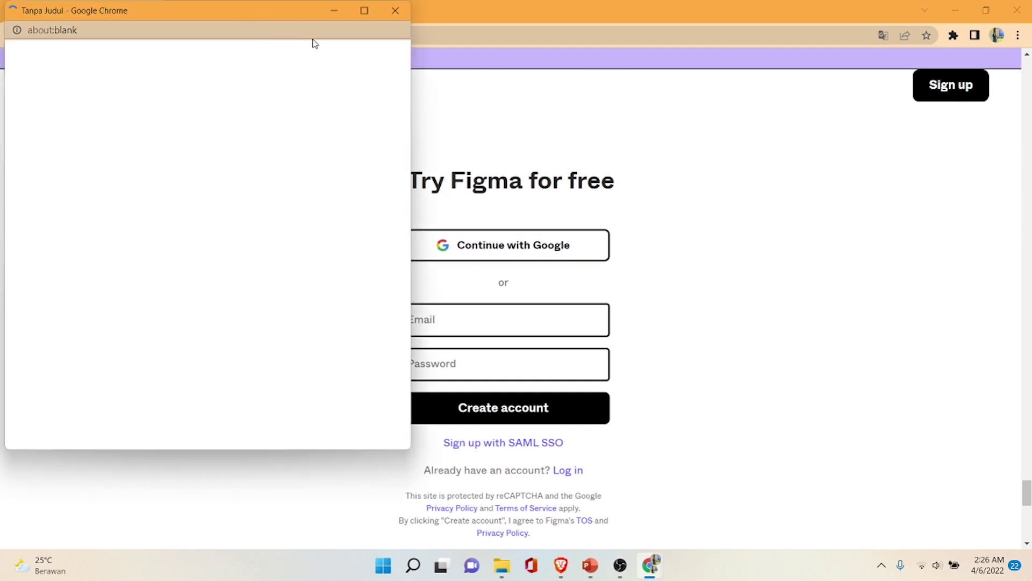
# Step: Reposition the Google sign-in popup and choose the Google account to sign up with
pyautogui.moveTo(243, 15); pyautogui.dragTo(340, 33)
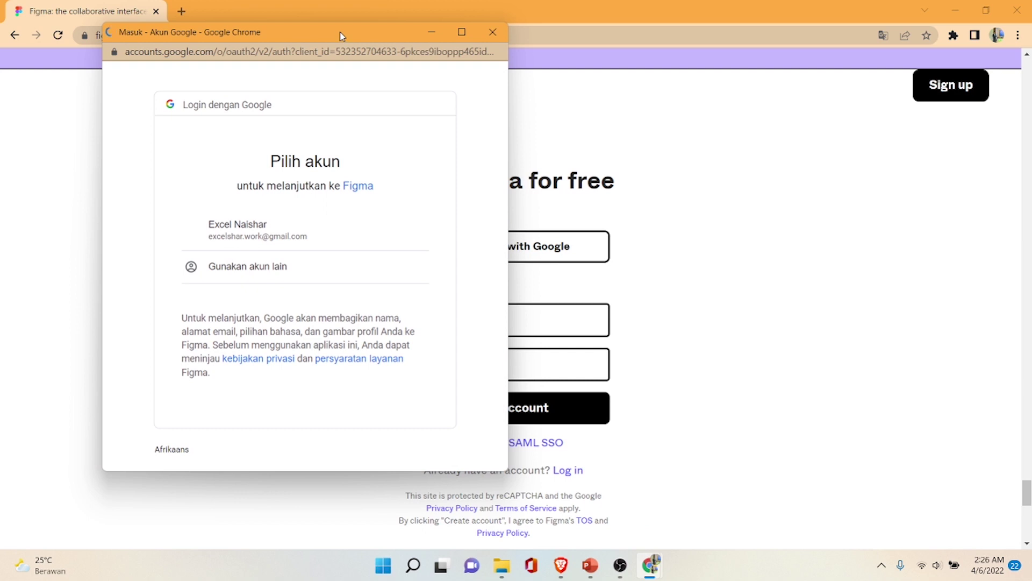
pyautogui.click(273, 240)
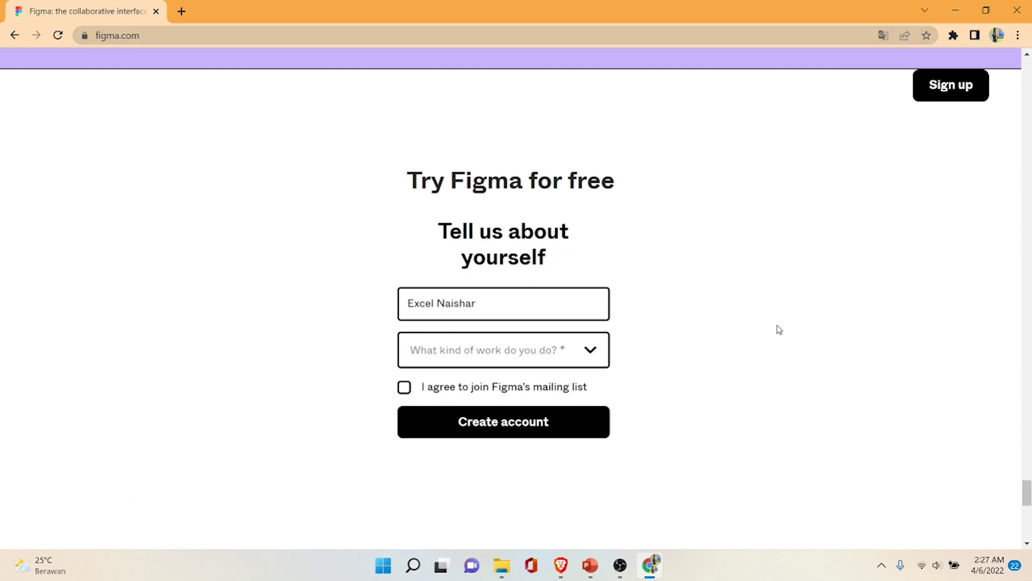
# Step: Replace the surname in the sign-up name field with the user's preferred name
pyautogui.click(486, 302)
pyautogui.doubleClick(487, 304)
pyautogui.press('BackSpace')
pyautogui.press('BackSpace')
pyautogui.press('BackSpace')
pyautogui.press('BackSpace')
pyautogui.press('BackSpace')
pyautogui.press('BackSpace')
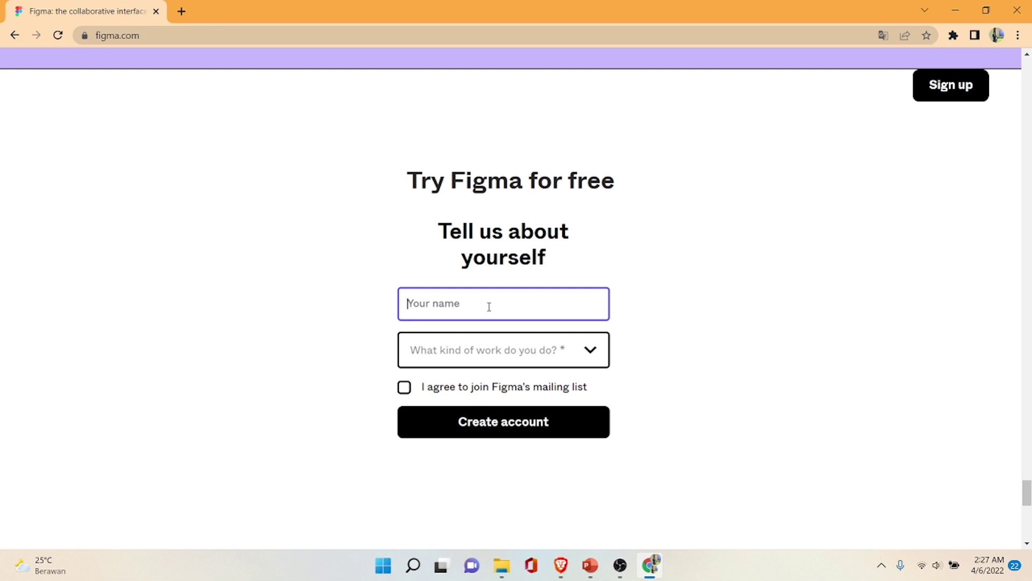
pyautogui.write('ExcelS')
pyautogui.press('BackSpace')
pyautogui.write('Naishar')
pyautogui.click(666, 283)
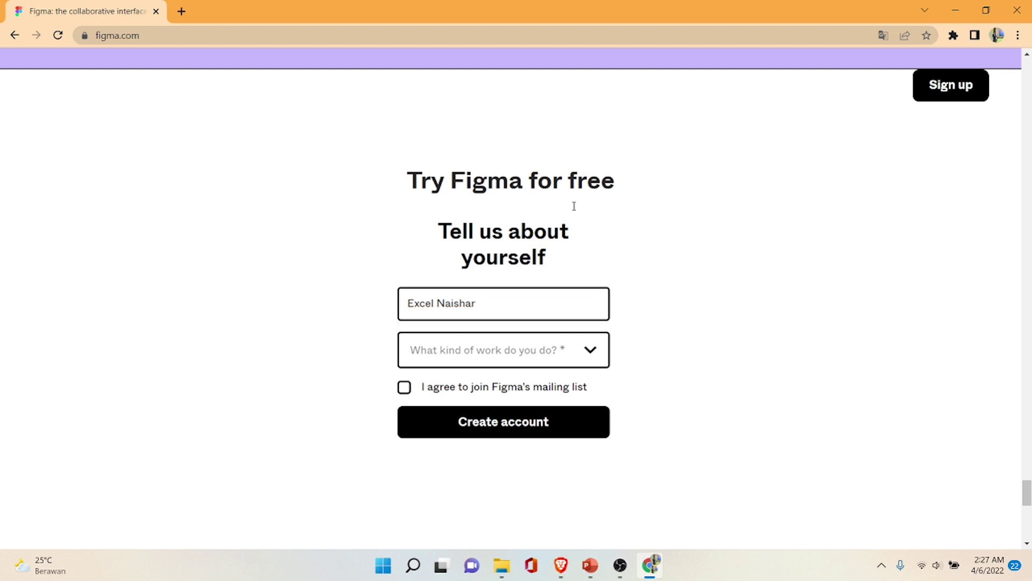
# Step: Choose Design work, 'For teaching or taking a class' use, join the mailing list, and create the account
pyautogui.click(566, 350)
pyautogui.scroll(-1, 580, 333)
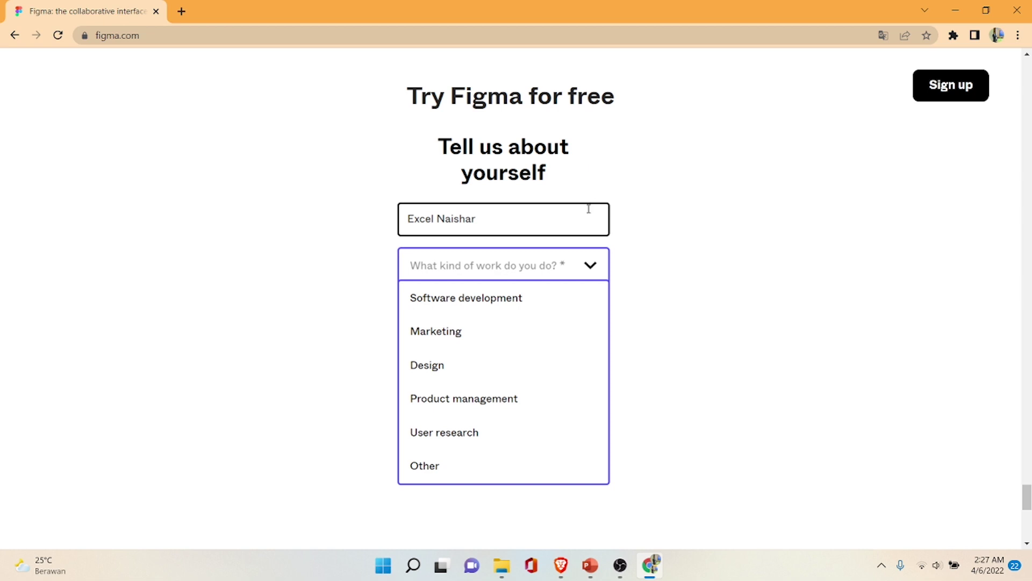
pyautogui.click(471, 370)
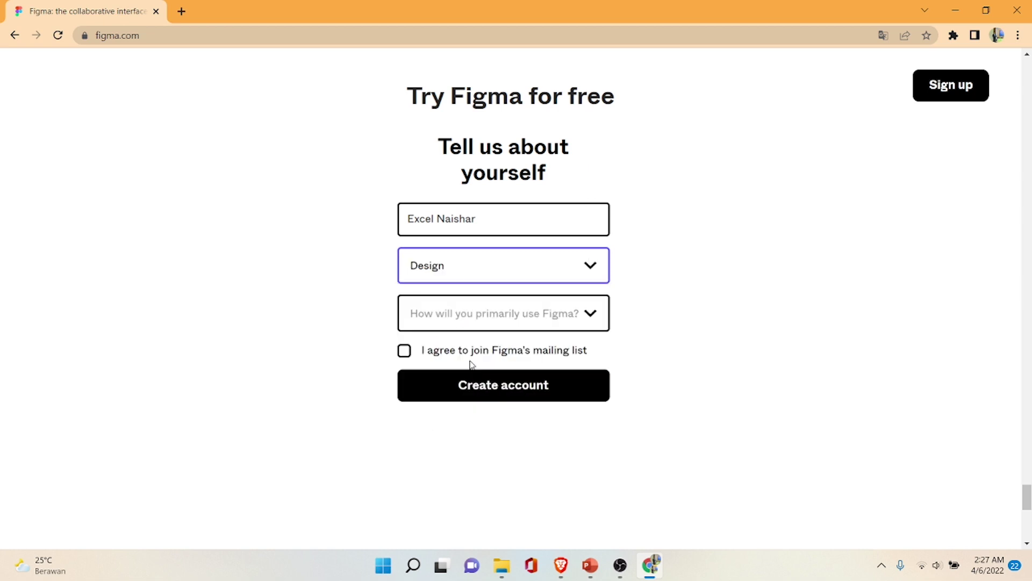
pyautogui.click(487, 321)
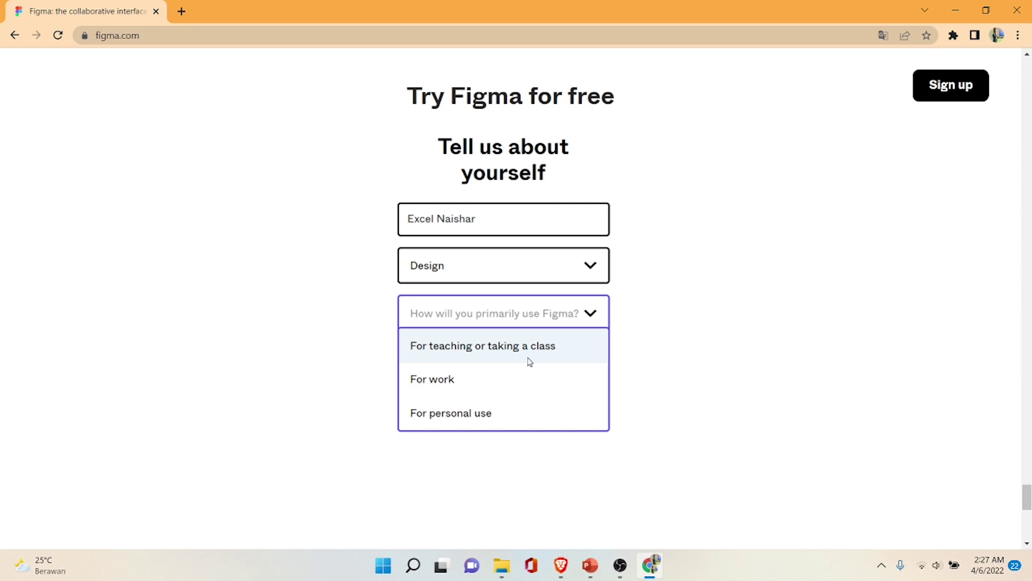
pyautogui.click(559, 347)
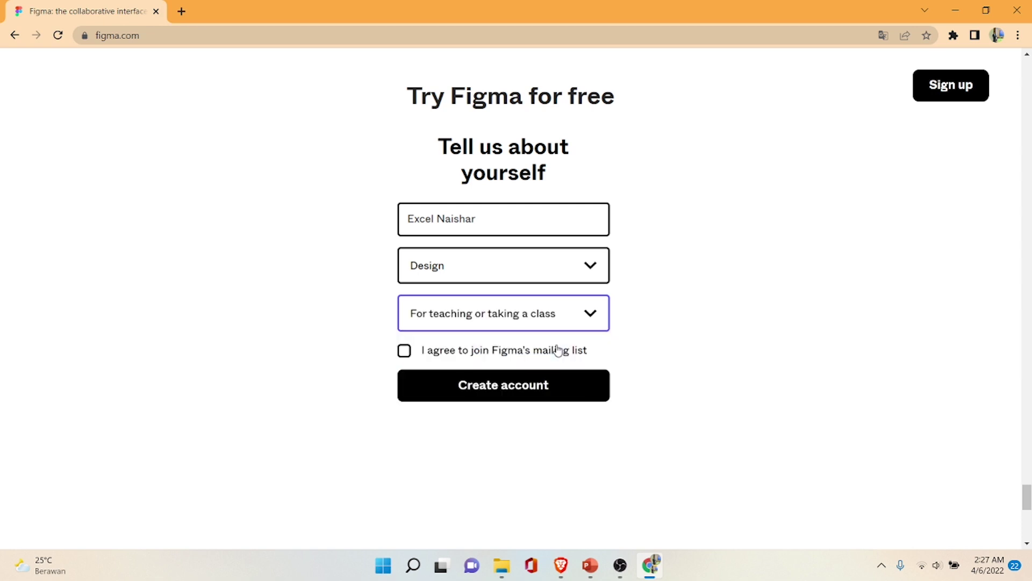
pyautogui.click(404, 350)
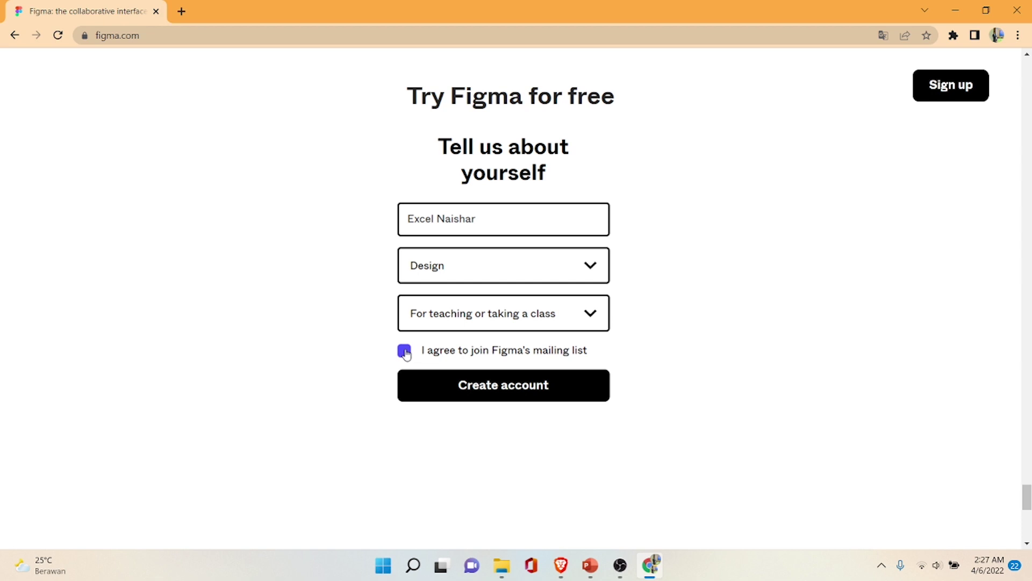
pyautogui.click(456, 387)
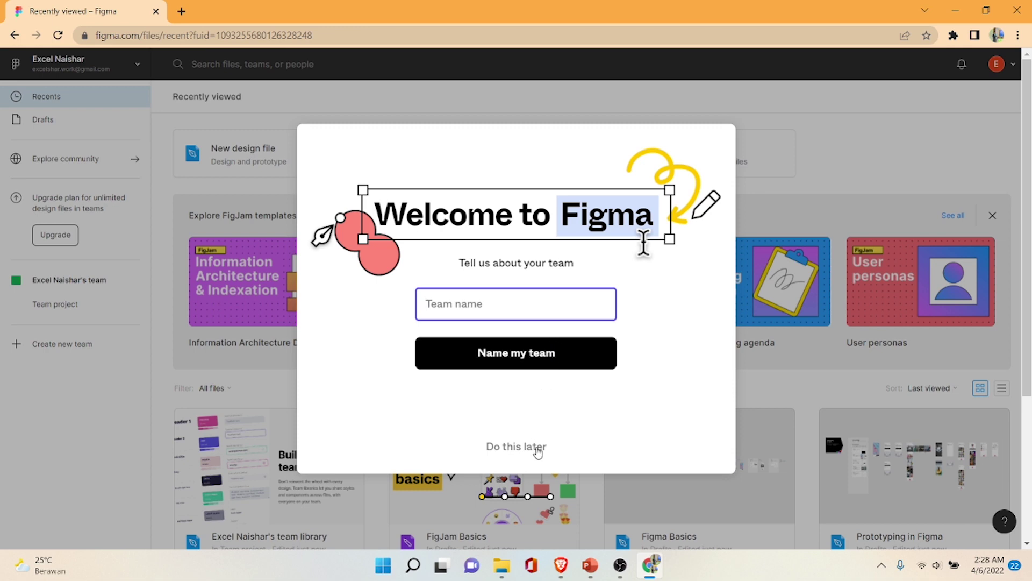
# Step: Skip naming the team with 'Do this later'
pyautogui.click(537, 453)
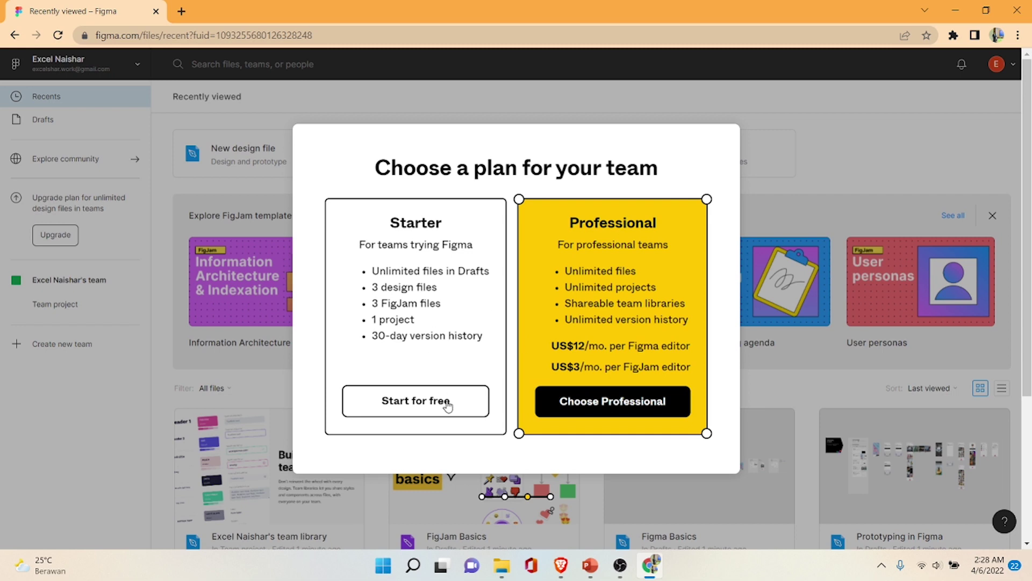
# Step: Stay on the free Starter plan and start a blank-canvas design file via 'Design with Figma'
pyautogui.click(447, 406)
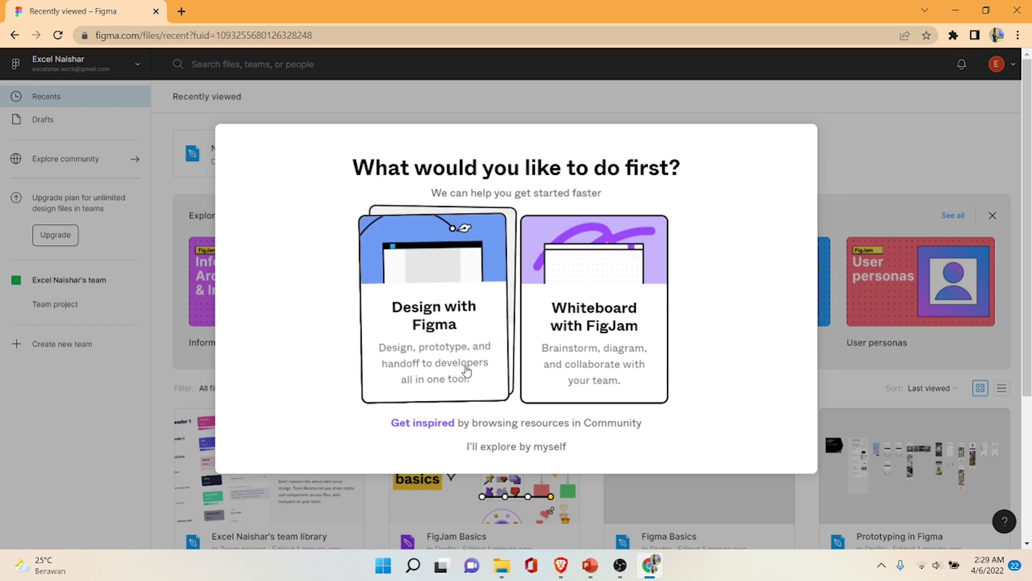
pyautogui.click(466, 372)
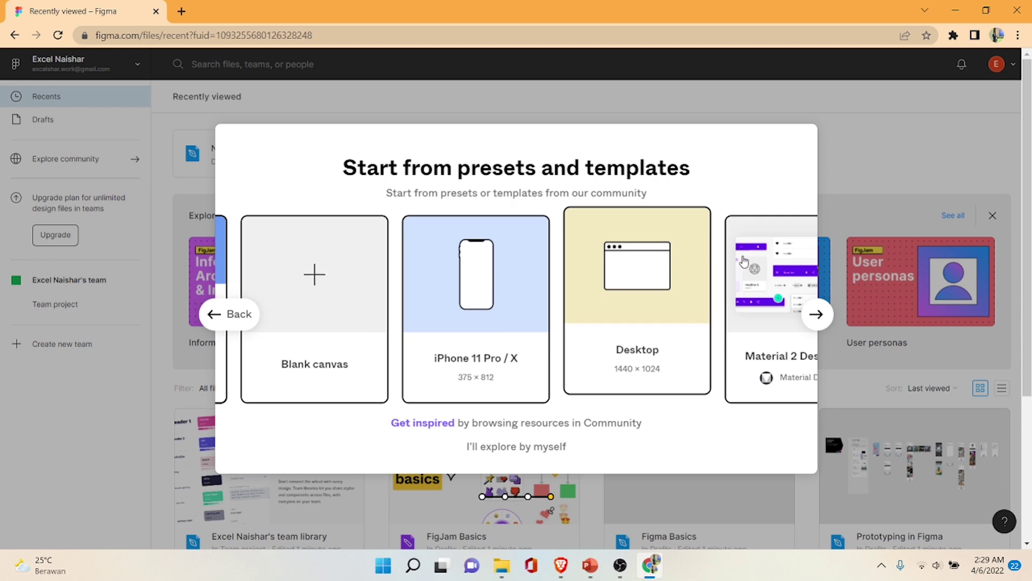
pyautogui.hscroll(5, 744, 261)
pyautogui.click(223, 317)
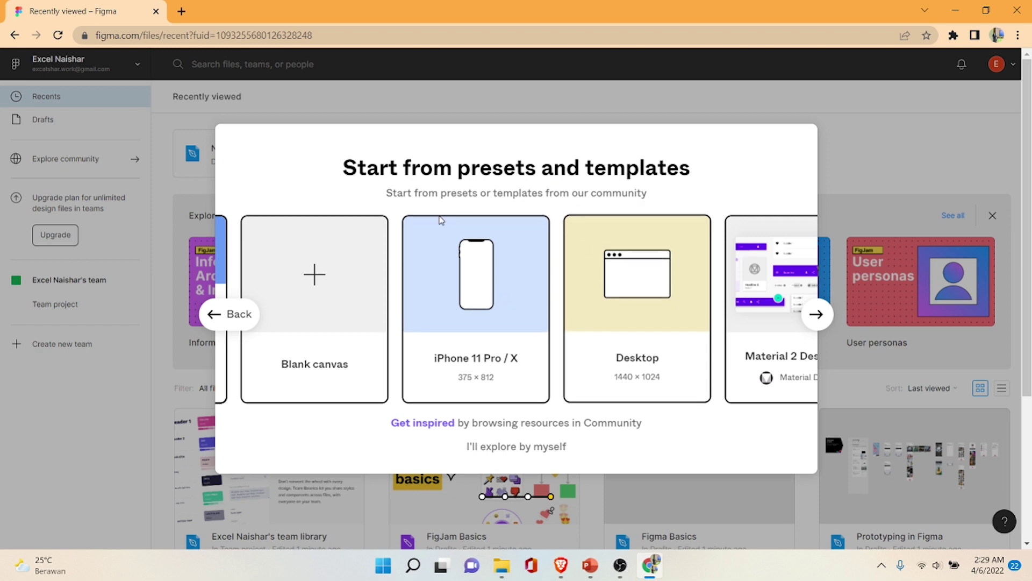
pyautogui.click(341, 295)
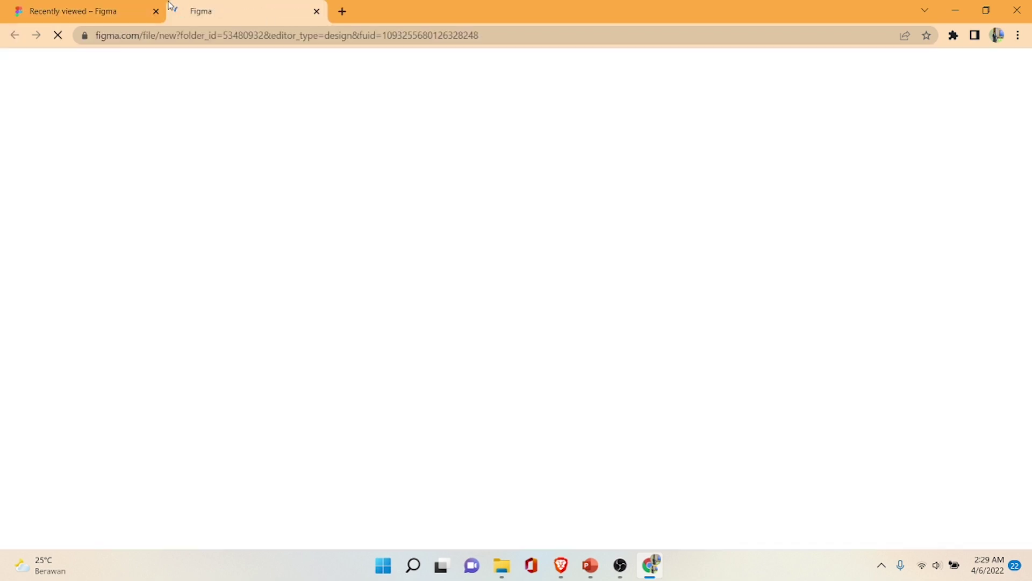
# Step: Check the Recently viewed list, then switch to the new Untitled file's tab
pyautogui.click(103, 5)
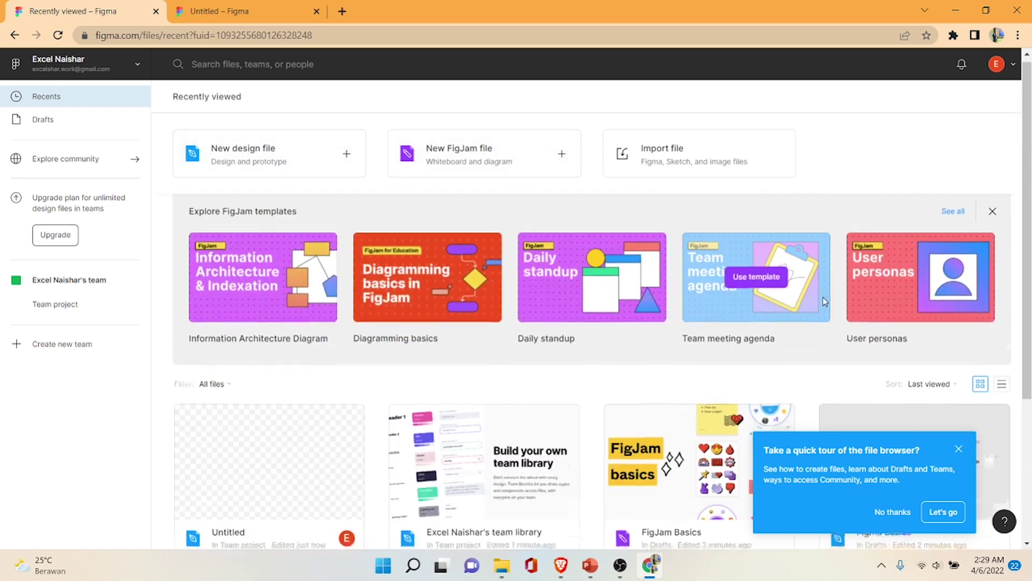
pyautogui.scroll(-2, 826, 301)
pyautogui.scroll(-1, 825, 301)
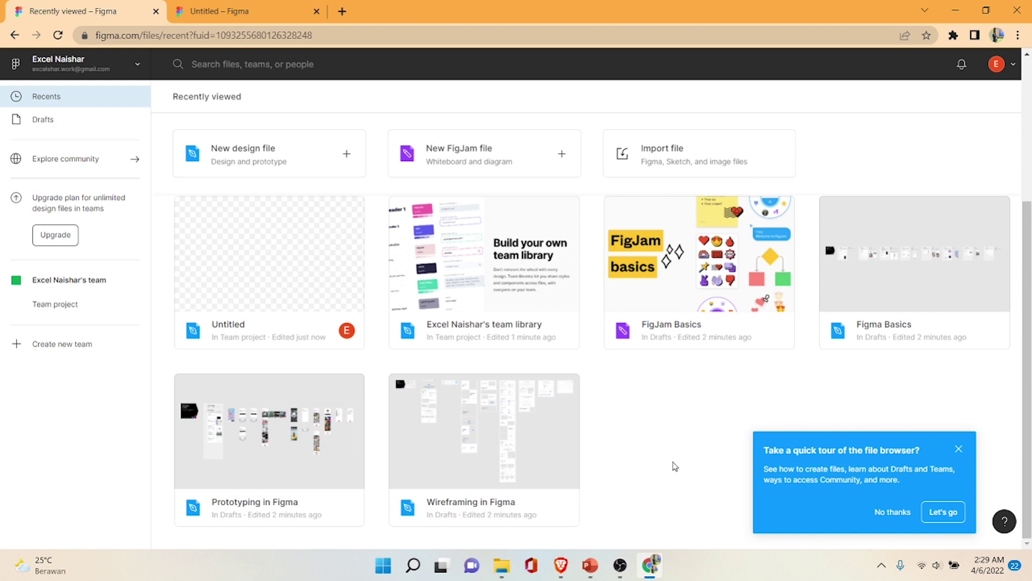
pyautogui.scroll(3, 675, 467)
pyautogui.click(226, 20)
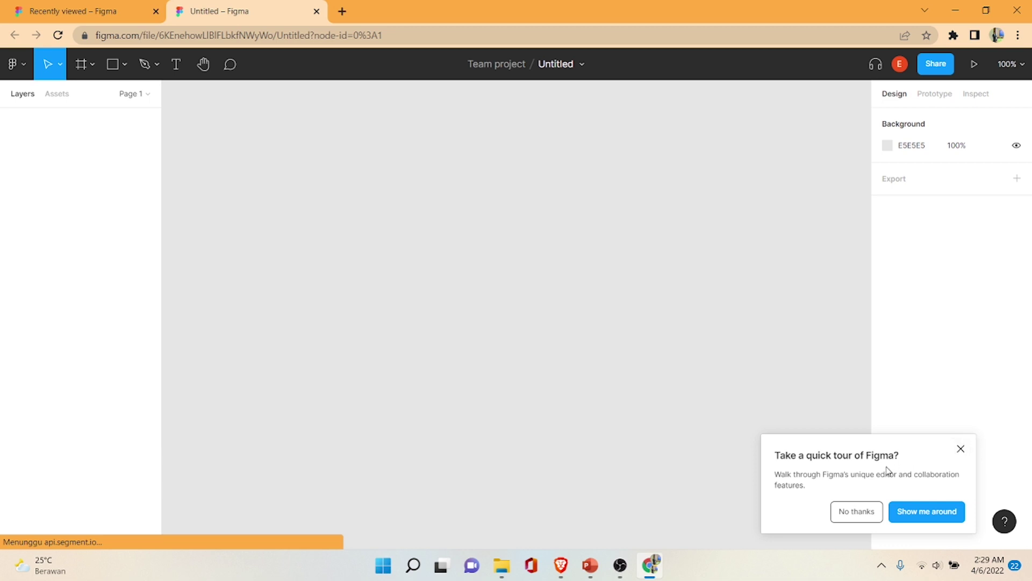
# Step: Dismiss the quick-tour offer and FigJam card, glancing at the Prototype, Inspect panels and main menu
pyautogui.click(961, 449)
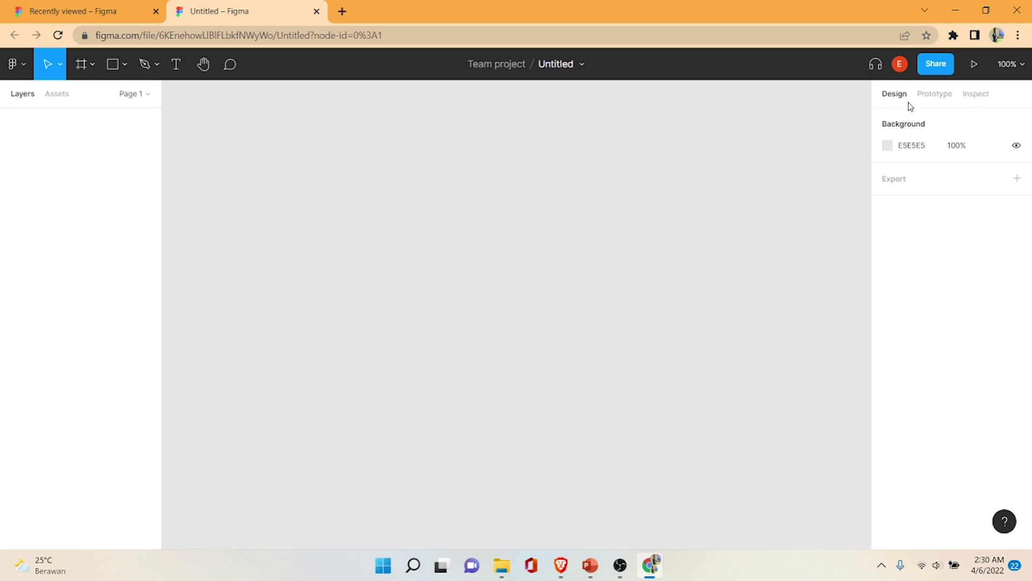
pyautogui.click(933, 101)
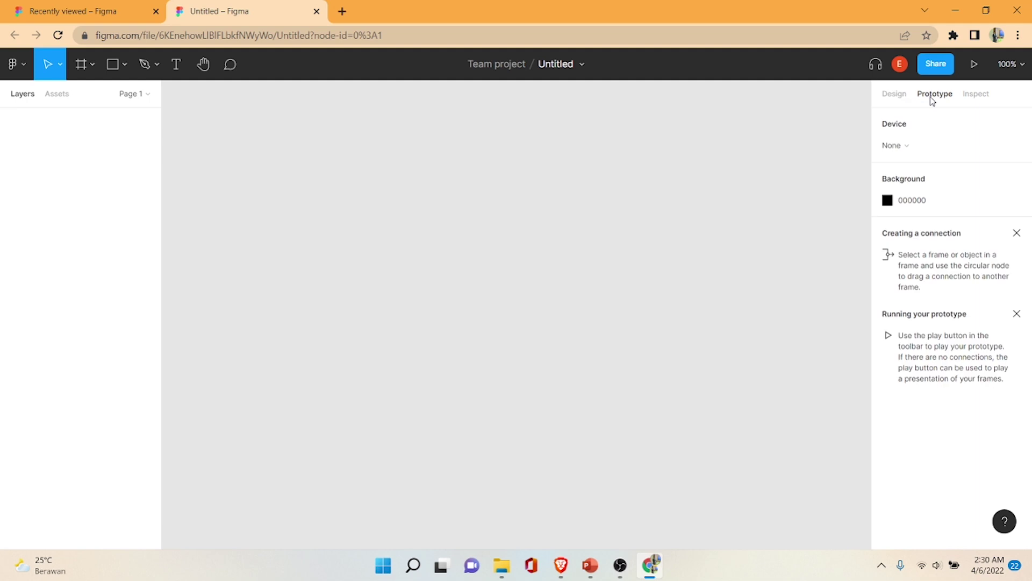
pyautogui.click(975, 100)
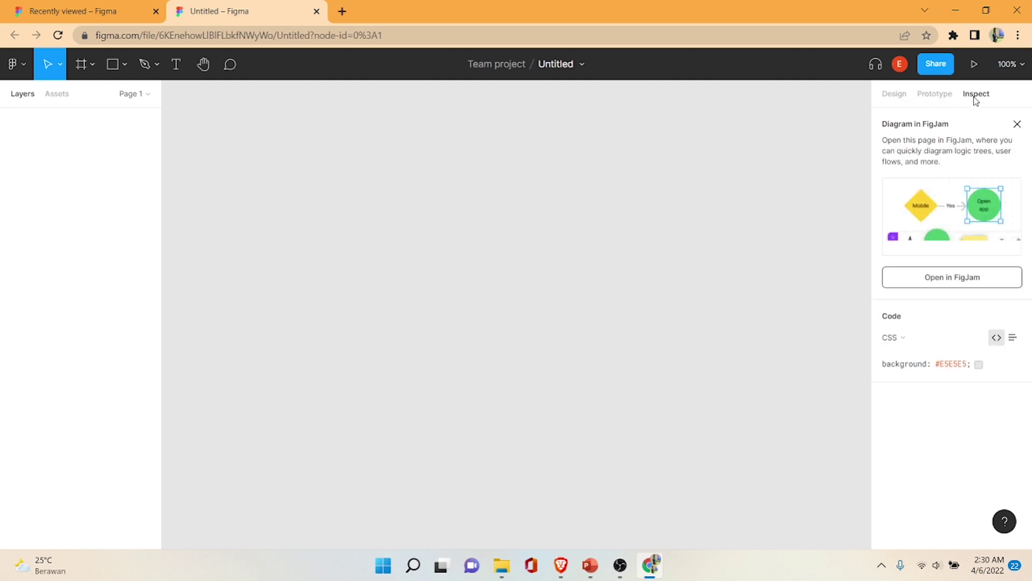
pyautogui.click(1017, 124)
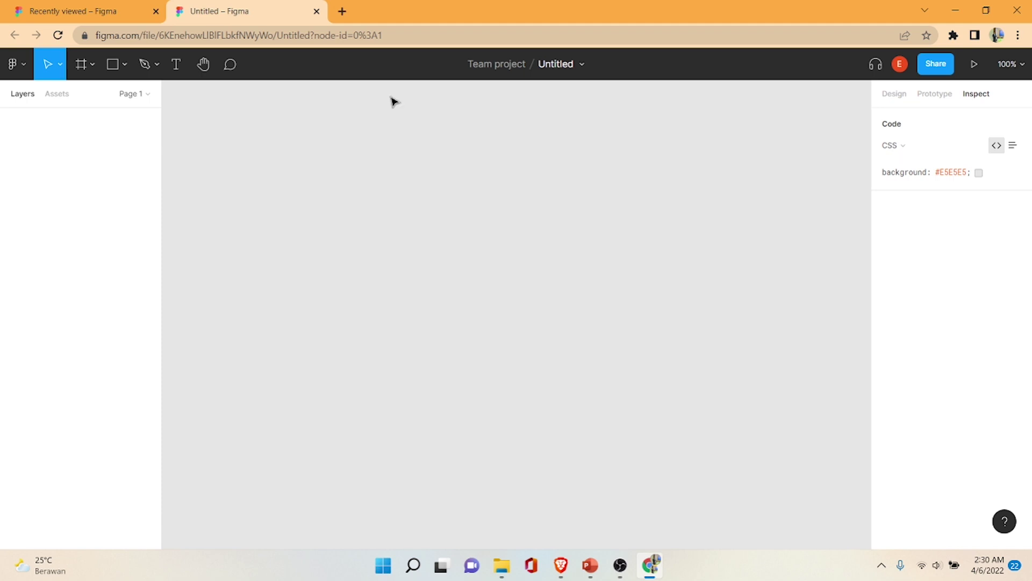
pyautogui.click(896, 95)
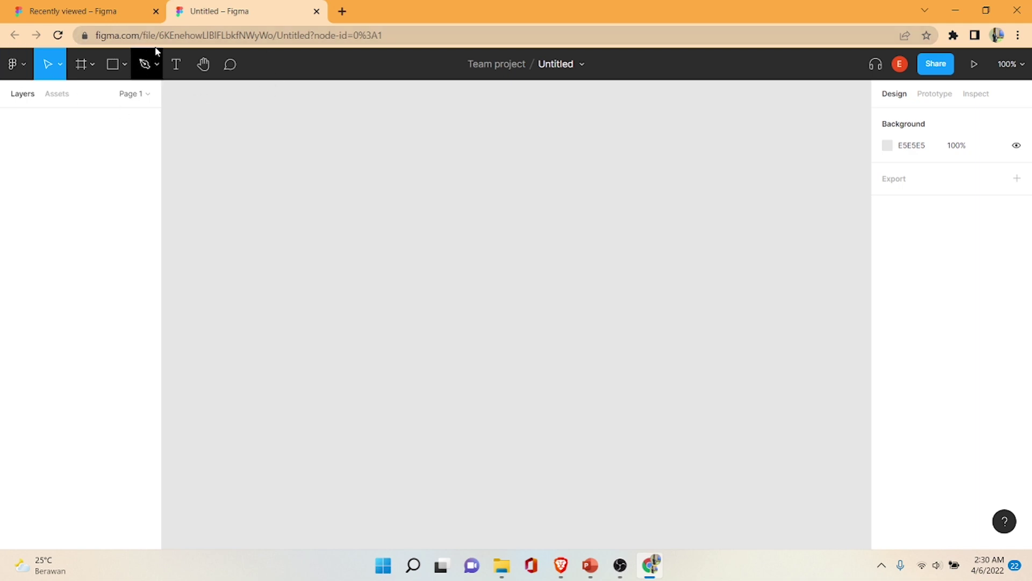
pyautogui.click(27, 66)
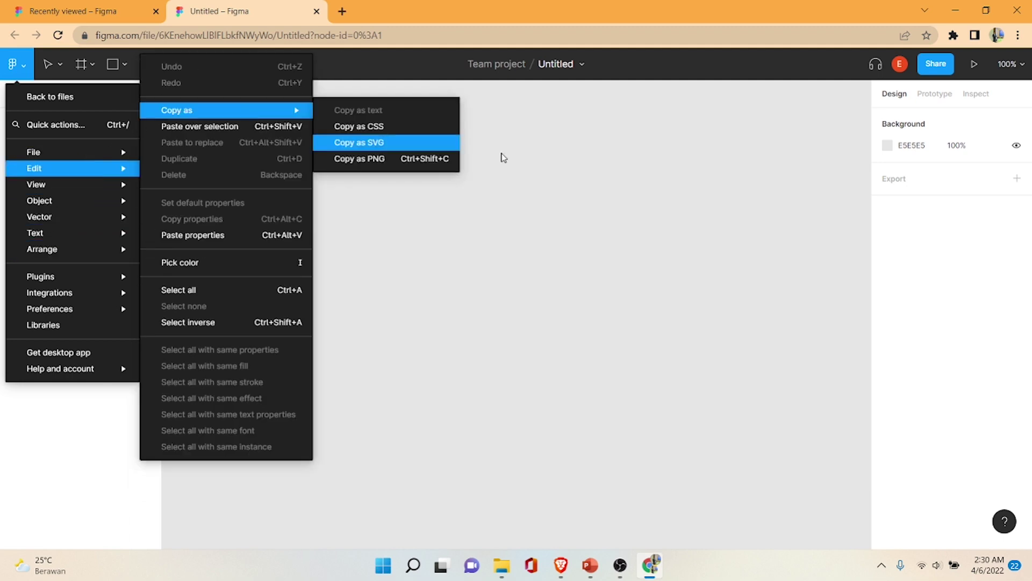
pyautogui.click(621, 189)
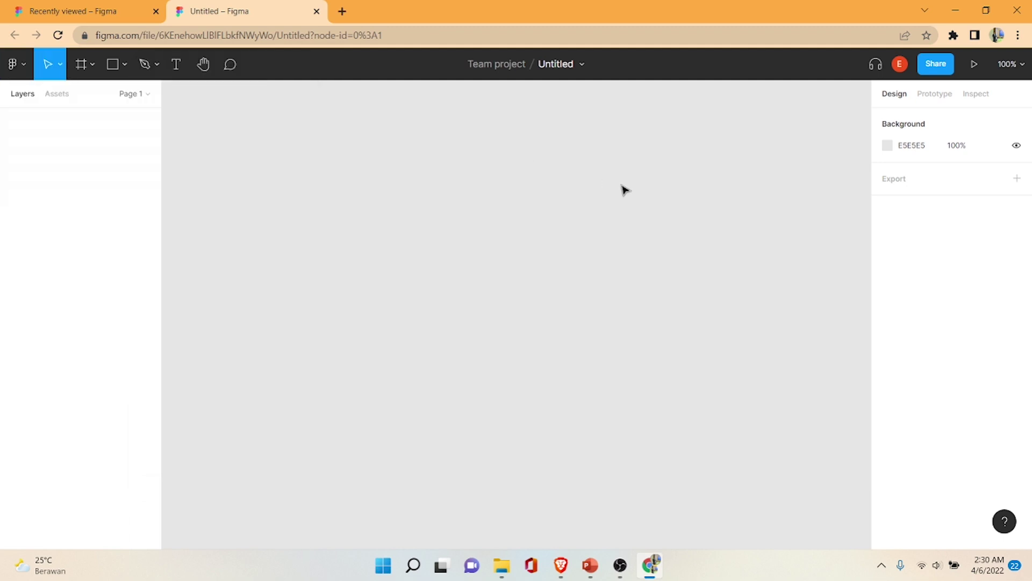
# Step: Add a 375×667 iPhone 8 frame to the canvas and bring up the PowerPoint case-study slide
pyautogui.click(93, 64)
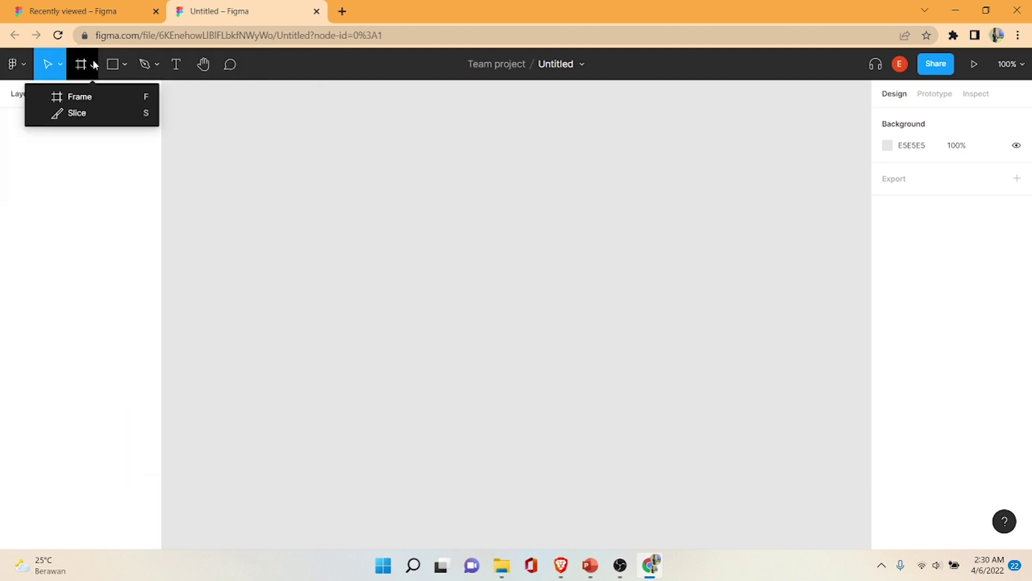
pyautogui.click(89, 102)
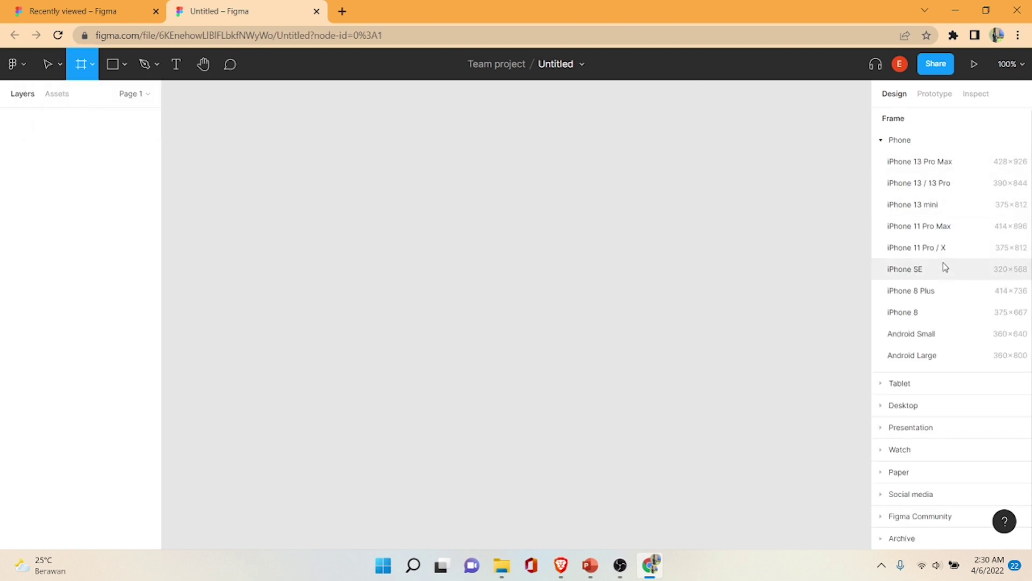
pyautogui.click(949, 318)
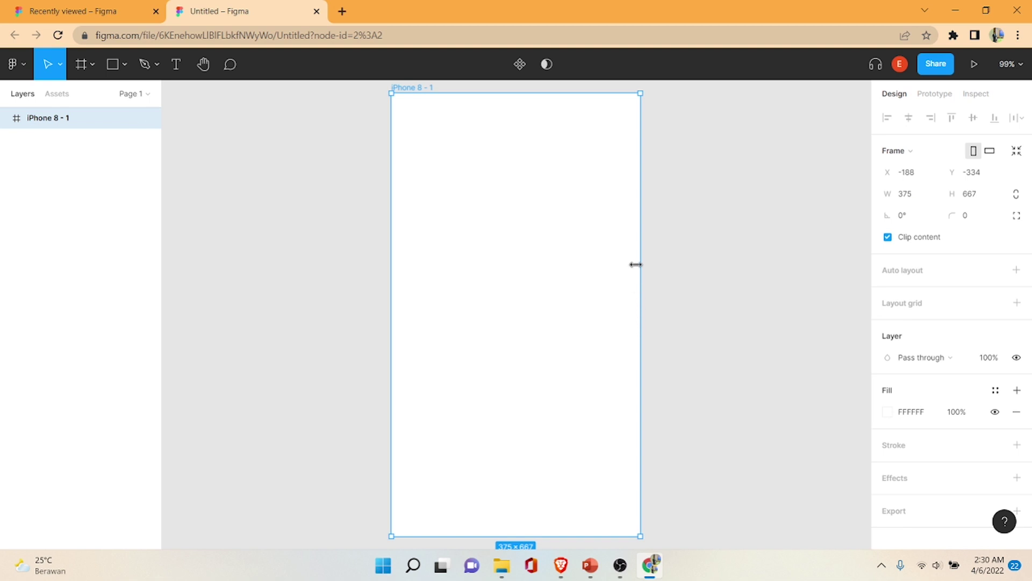
pyautogui.click(739, 173)
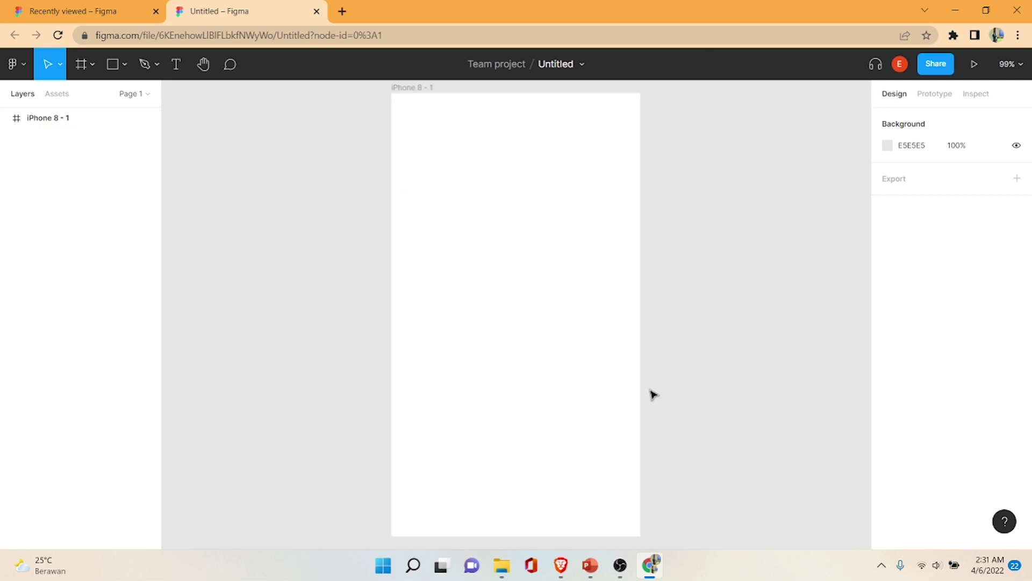
pyautogui.click(590, 564)
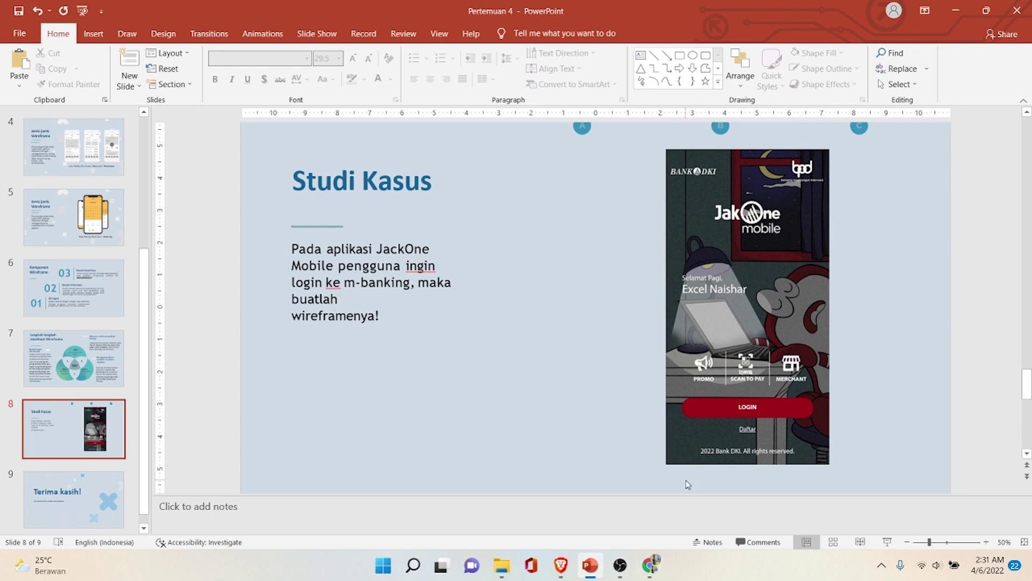
pyautogui.click(590, 565)
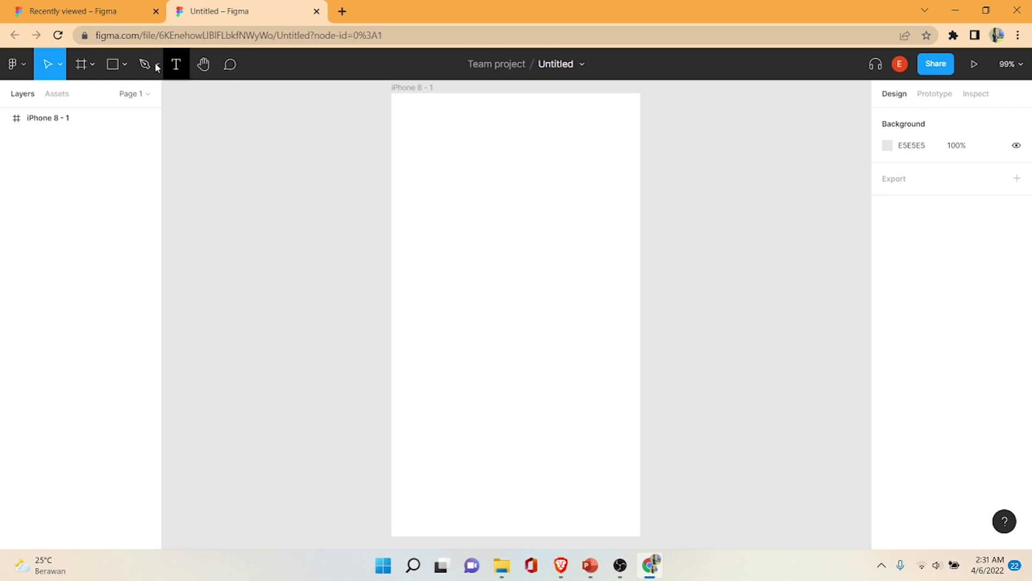
pyautogui.click(124, 66)
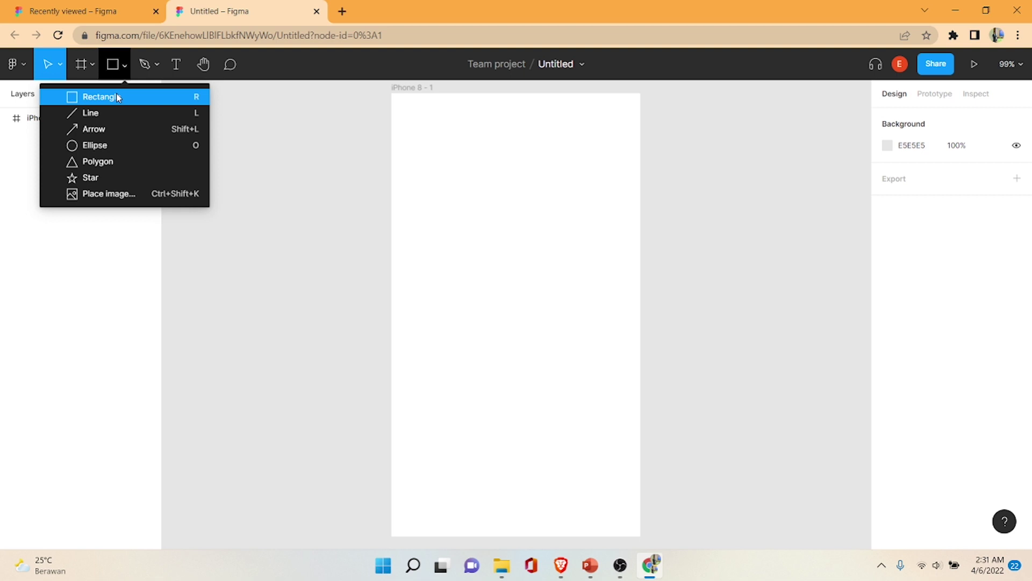
# Step: Draw Rectangle 1 covering the whole iPhone 8 frame, then glance at the reference slide
pyautogui.click(116, 97)
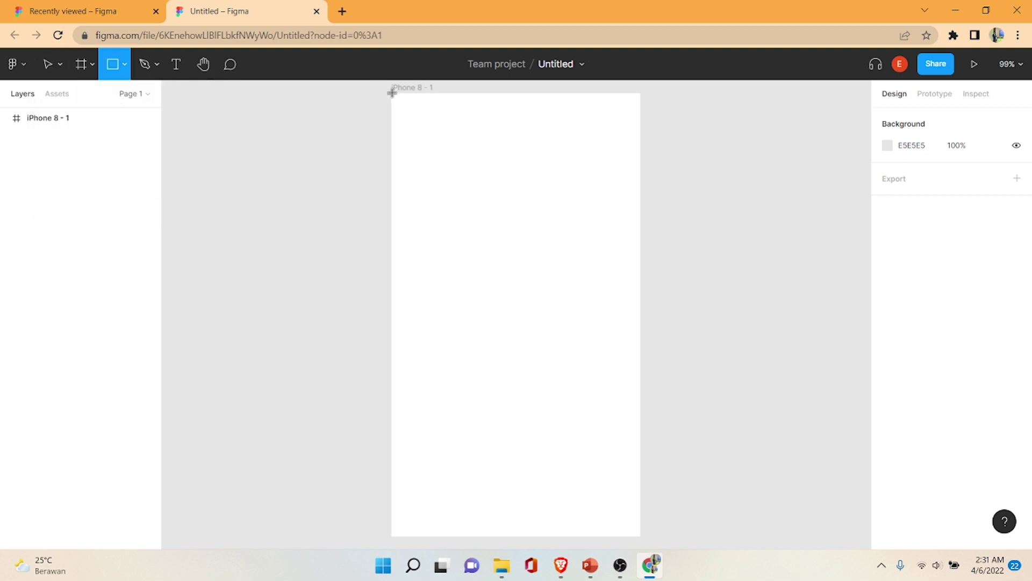
pyautogui.moveTo(393, 94); pyautogui.dragTo(642, 535)
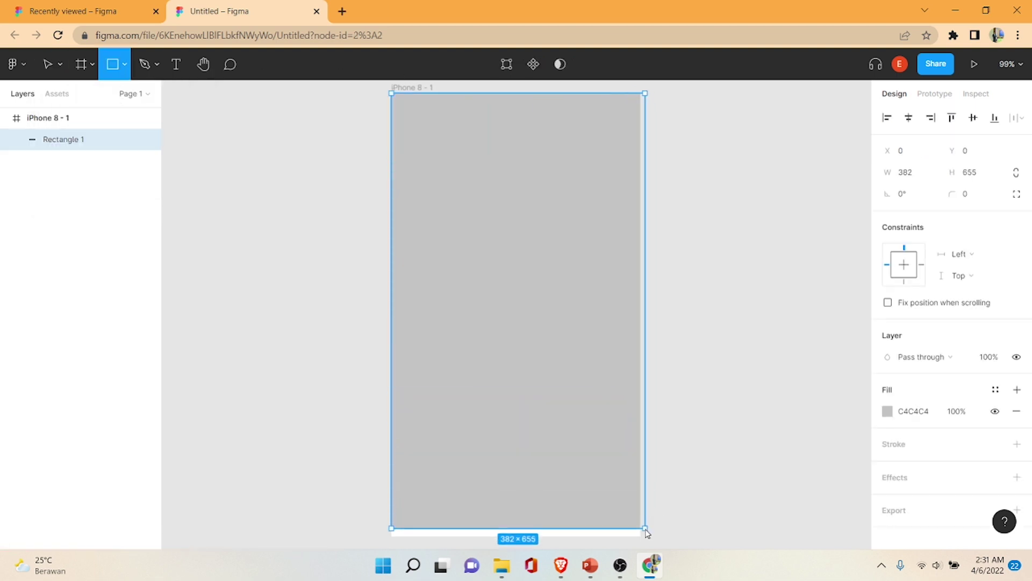
pyautogui.click(709, 449)
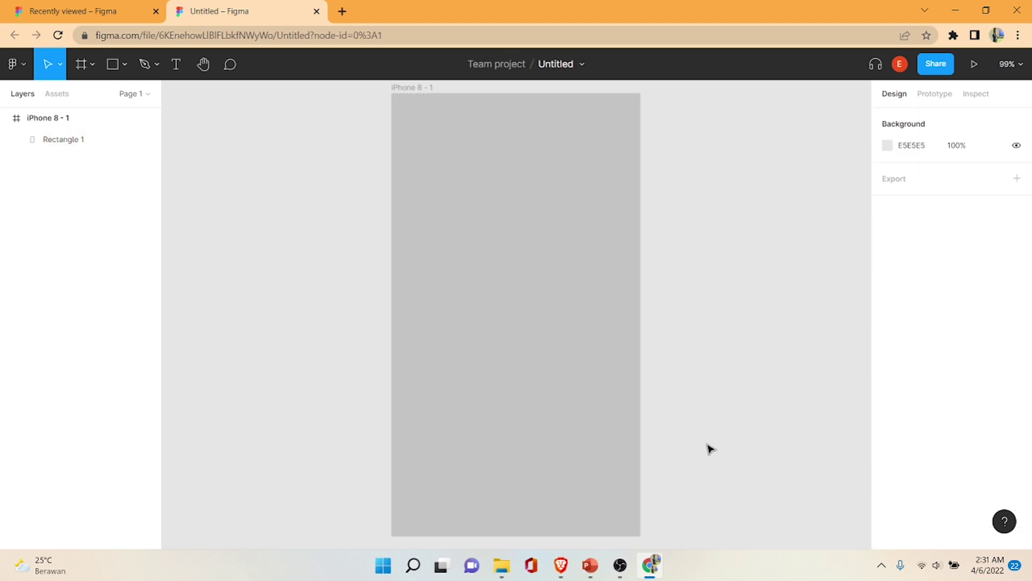
pyautogui.click(598, 567)
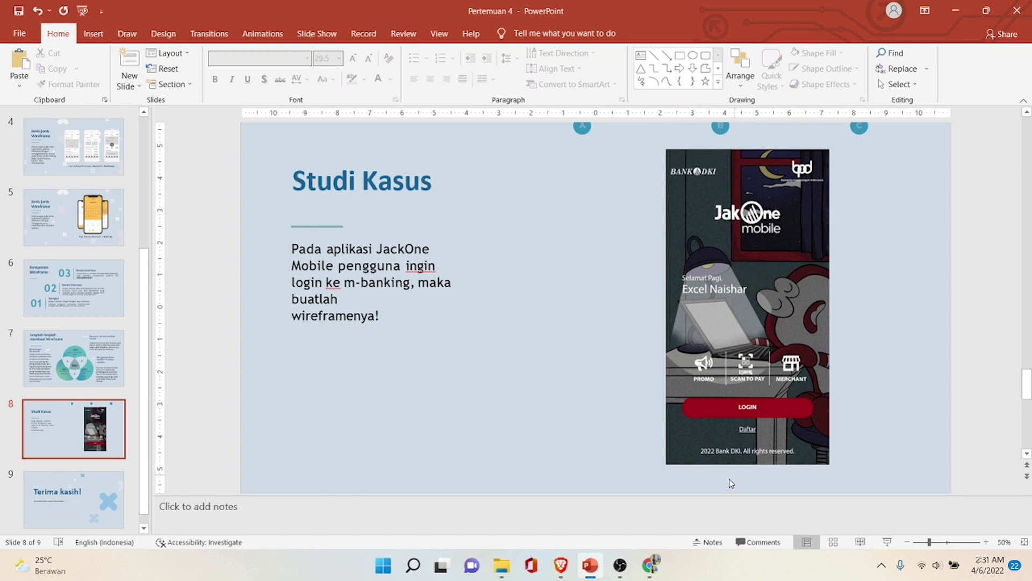
pyautogui.click(591, 565)
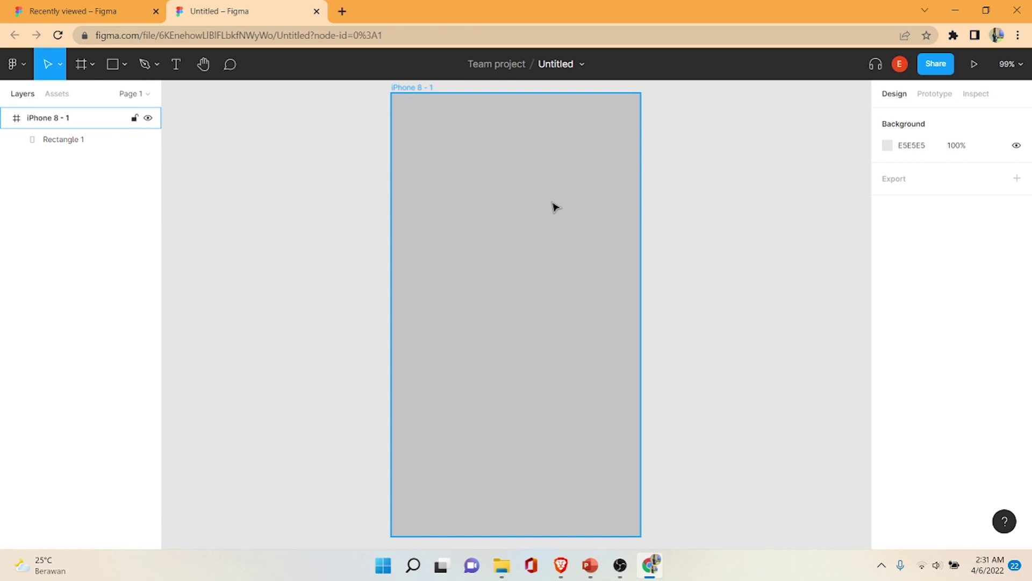
pyautogui.click(125, 65)
# Step: Draw a short trial line near the frame's top-left, then delete it
pyautogui.click(134, 114)
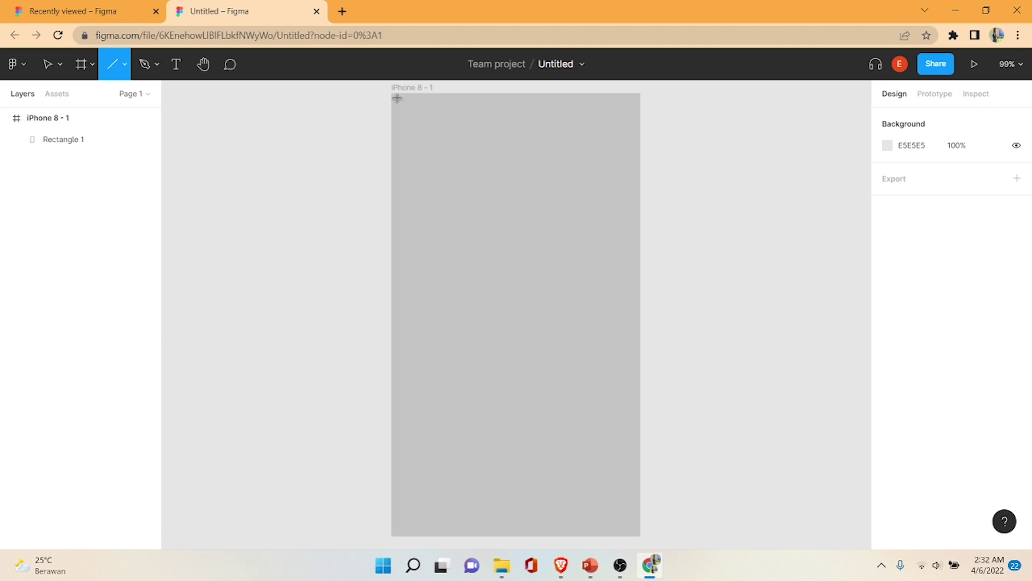
pyautogui.moveTo(394, 104); pyautogui.dragTo(439, 139)
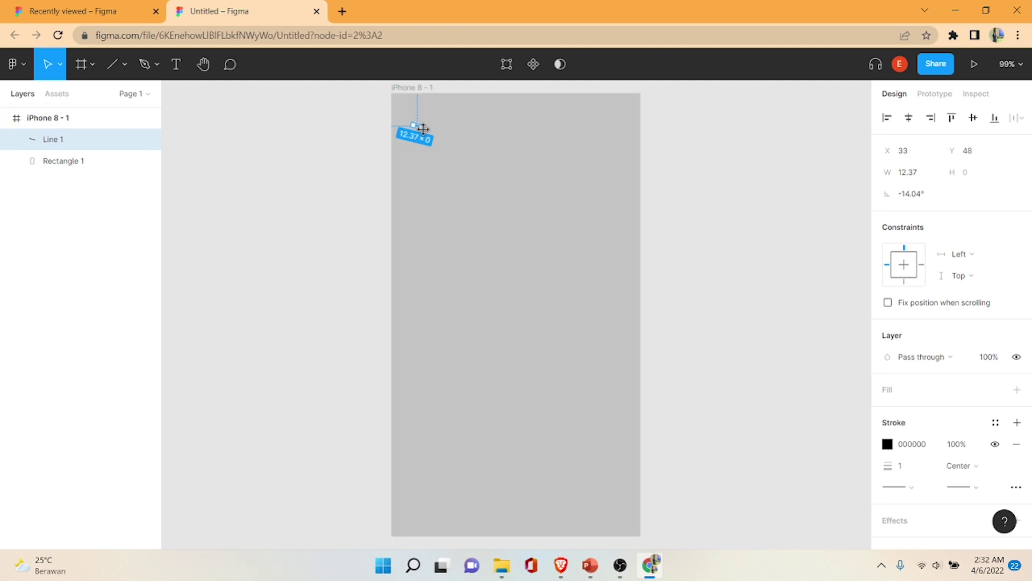
pyautogui.moveTo(424, 129); pyautogui.dragTo(437, 145)
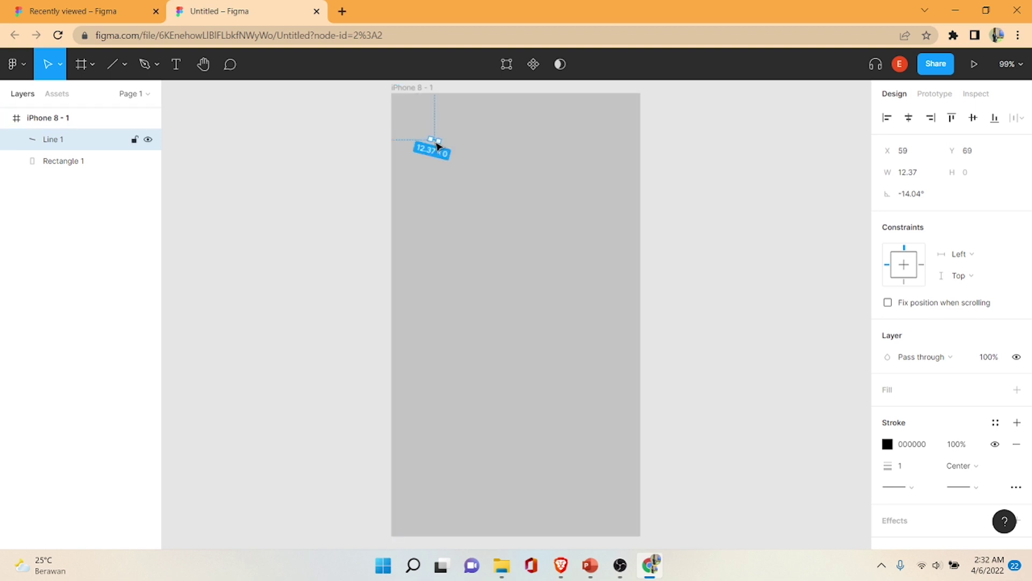
pyautogui.press('Delete')
pyautogui.click(316, 120)
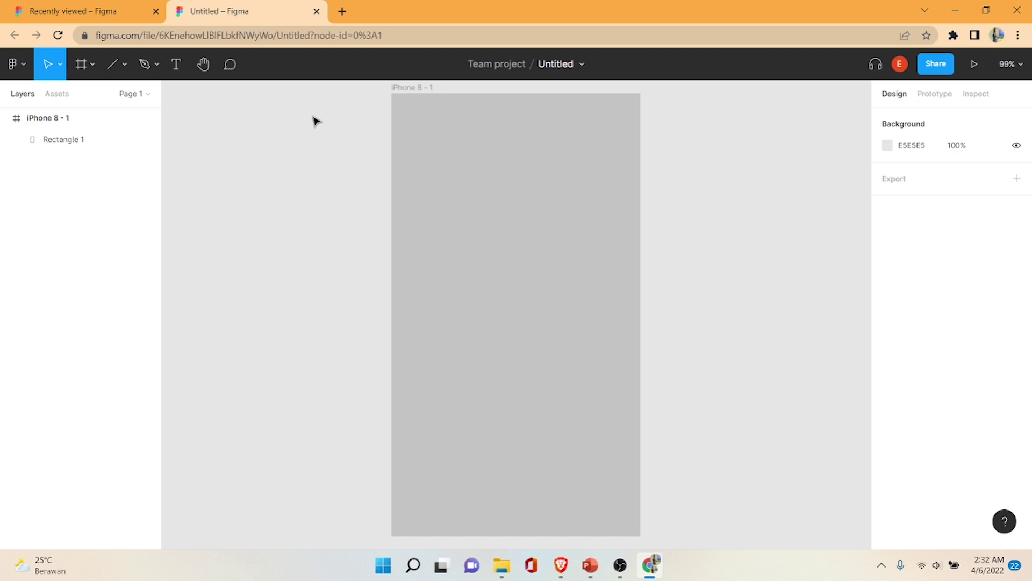
# Step: Draw two corner-to-corner diagonals forming an X across the frame, then recheck the reference slide
pyautogui.click(124, 64)
pyautogui.click(90, 113)
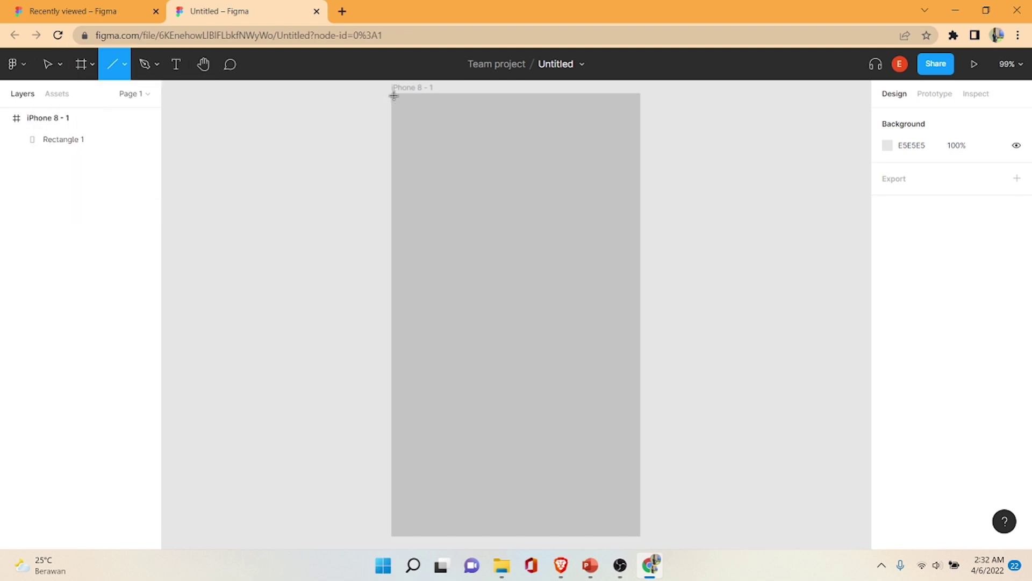
pyautogui.moveTo(393, 94)
pyautogui.mouseDown()
pyautogui.moveTo(592, 417)
pyautogui.moveTo(640, 536)
pyautogui.mouseUp()
pyautogui.click(111, 65)
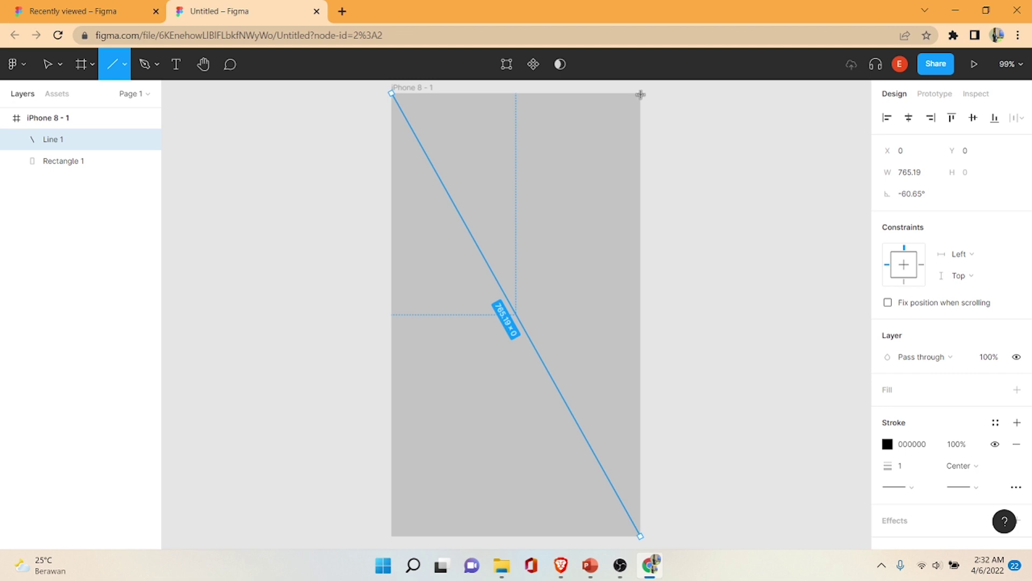
pyautogui.moveTo(640, 94); pyautogui.dragTo(393, 537)
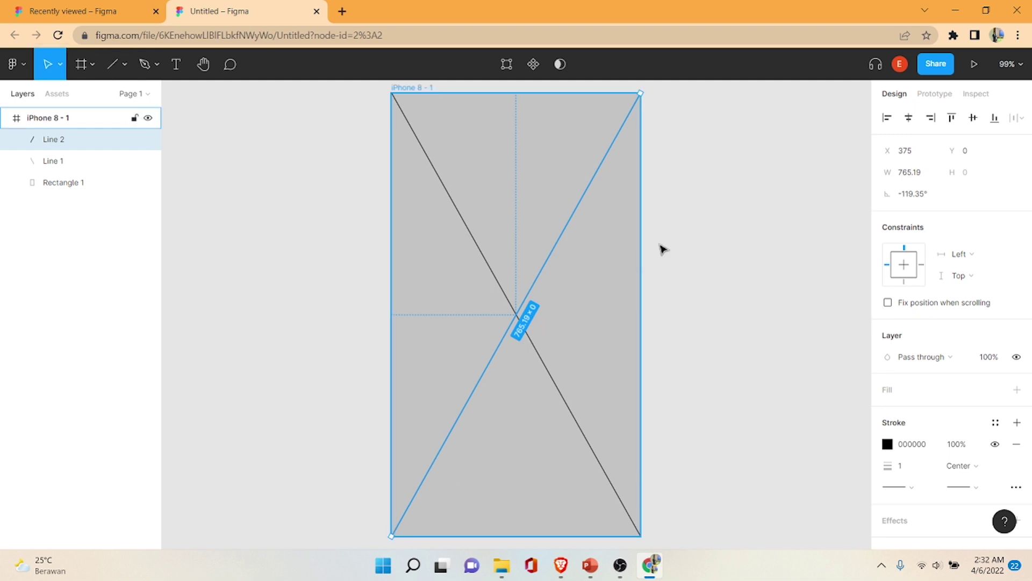
pyautogui.click(710, 221)
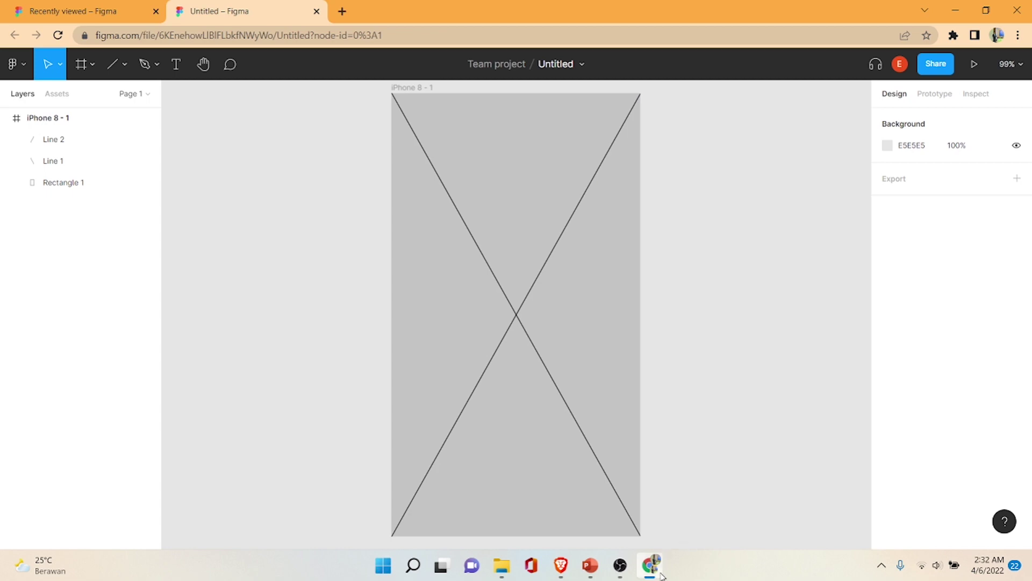
pyautogui.click(590, 566)
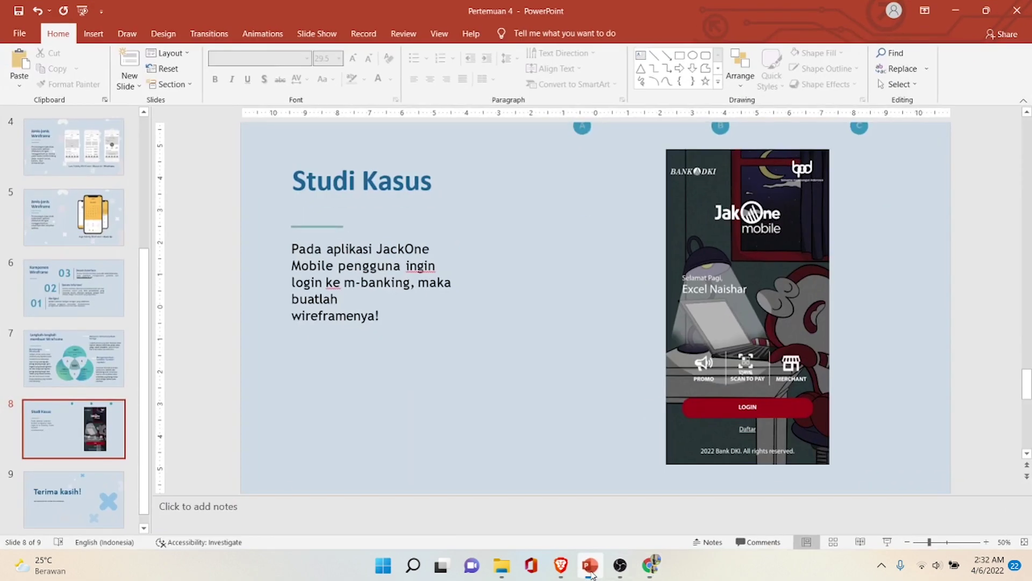
pyautogui.click(589, 565)
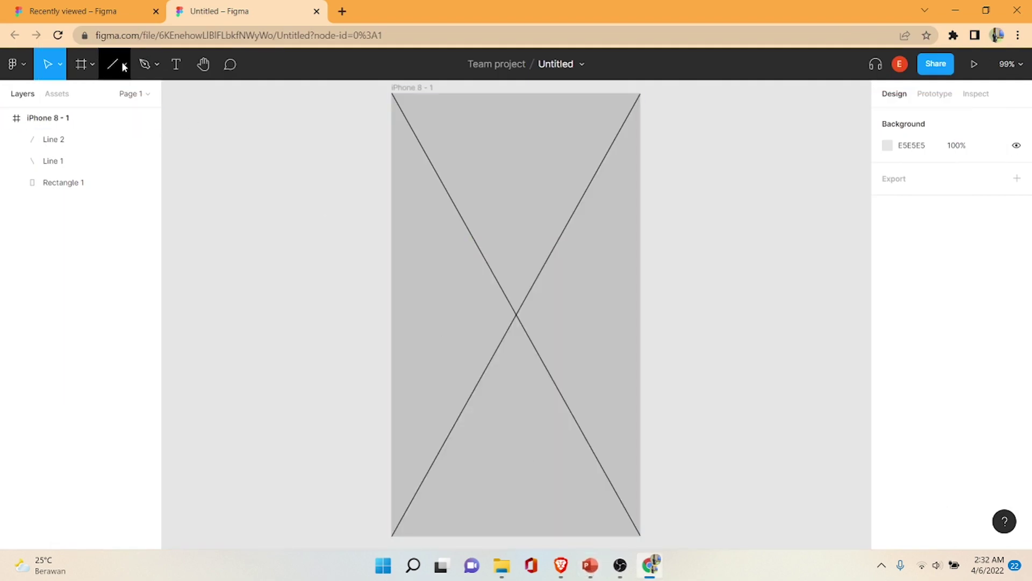
pyautogui.click(176, 64)
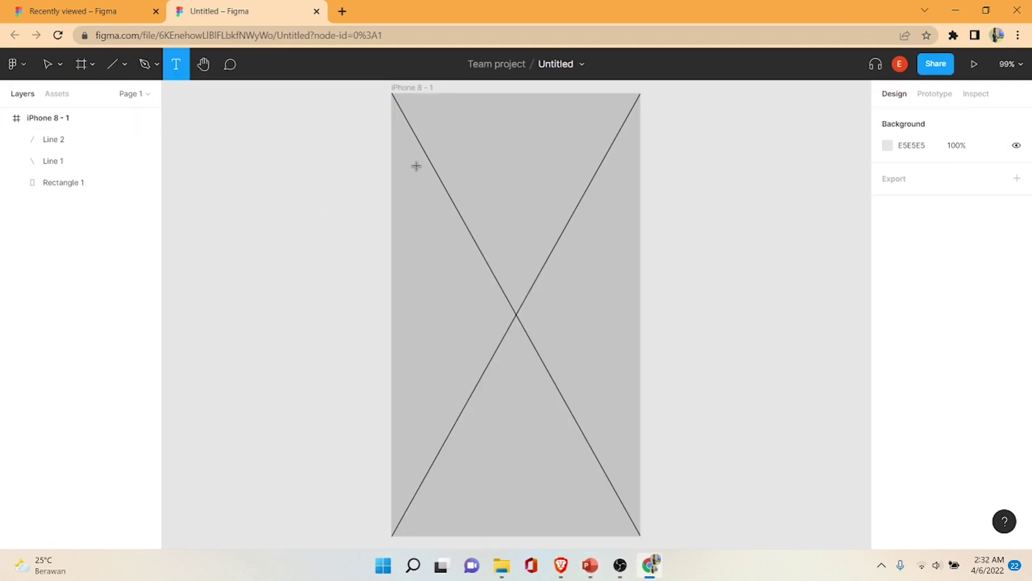
# Step: Type the LOGO BANK DKI text label near the frame's top-left and select its text
pyautogui.click(418, 110)
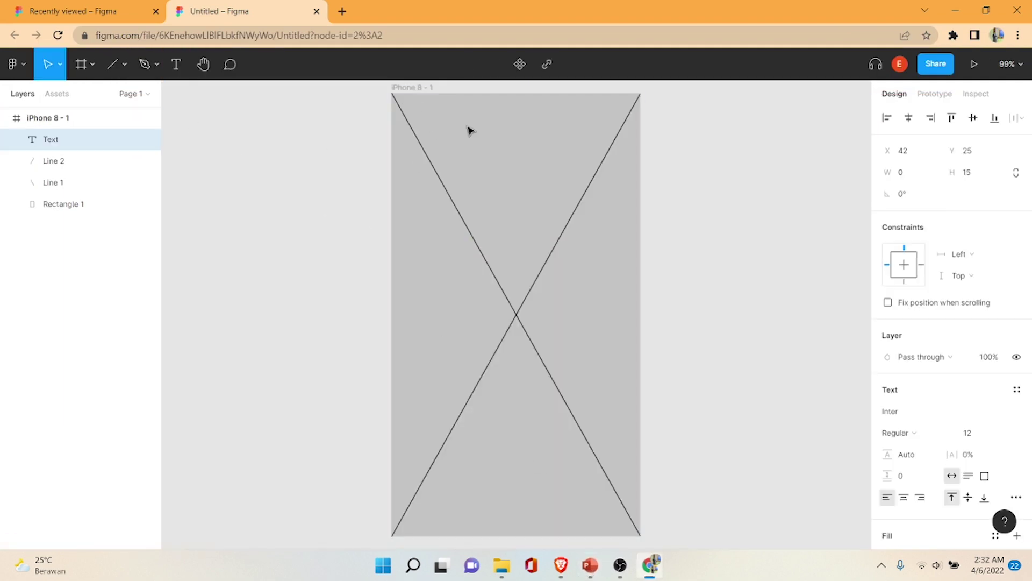
pyautogui.write('LOGO B')
pyautogui.moveTo(590, 566)
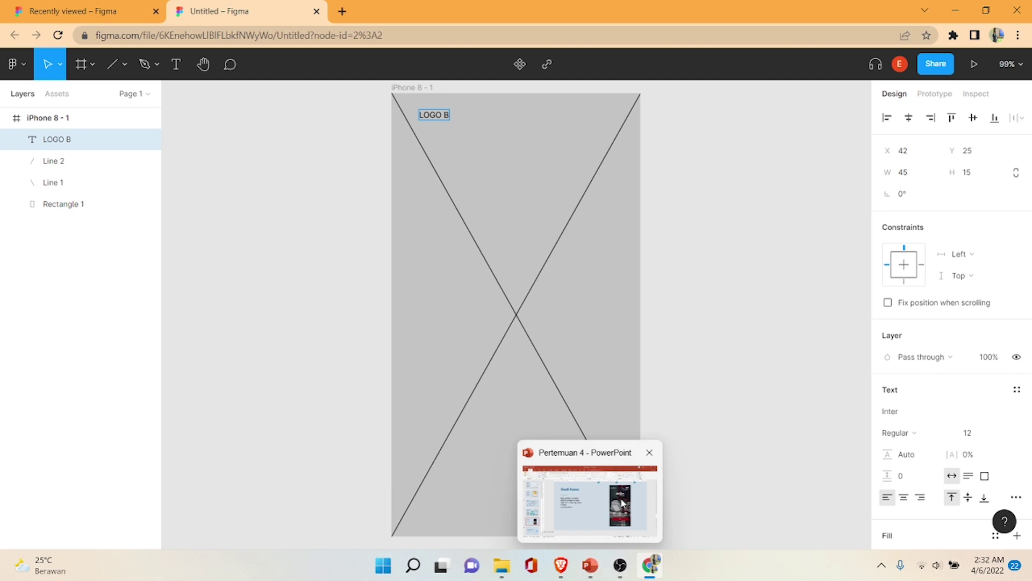
pyautogui.click(622, 502)
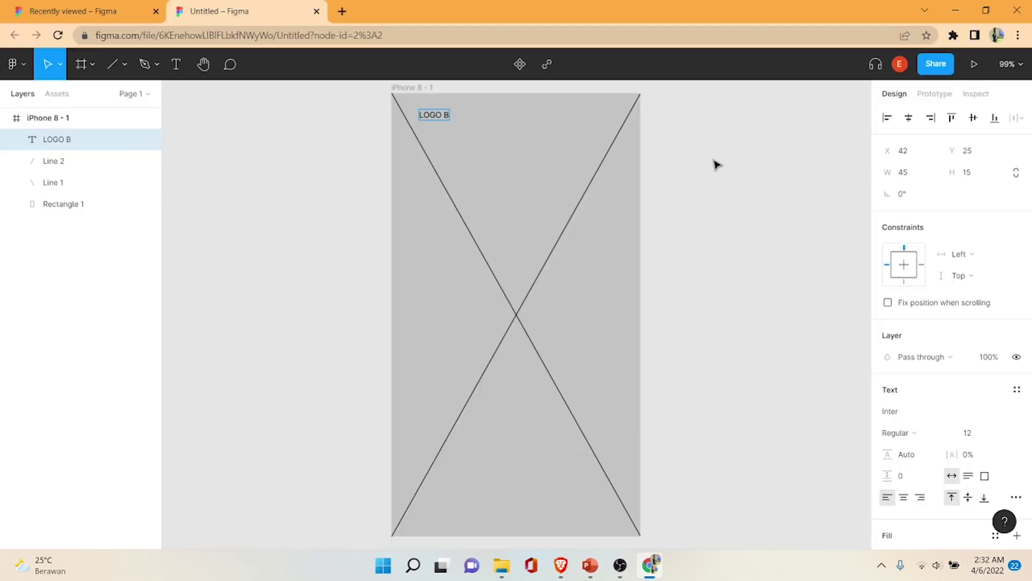
pyautogui.write('ANK DK')
pyautogui.hotkey('ctrl', 'a')
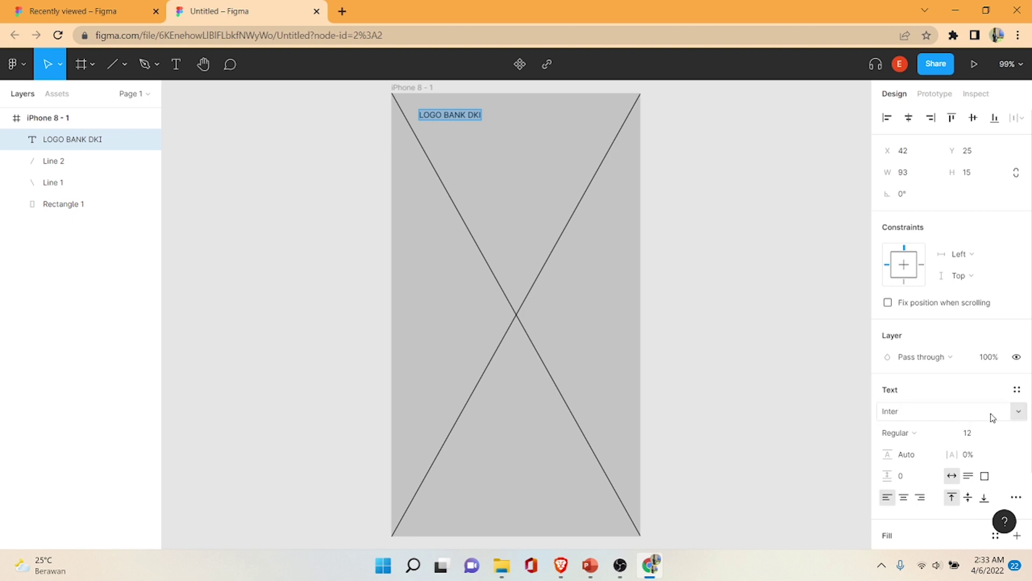
# Step: Change the label's font to Montserrat Alternates, then to Montserrat Subrayada
pyautogui.click(1019, 412)
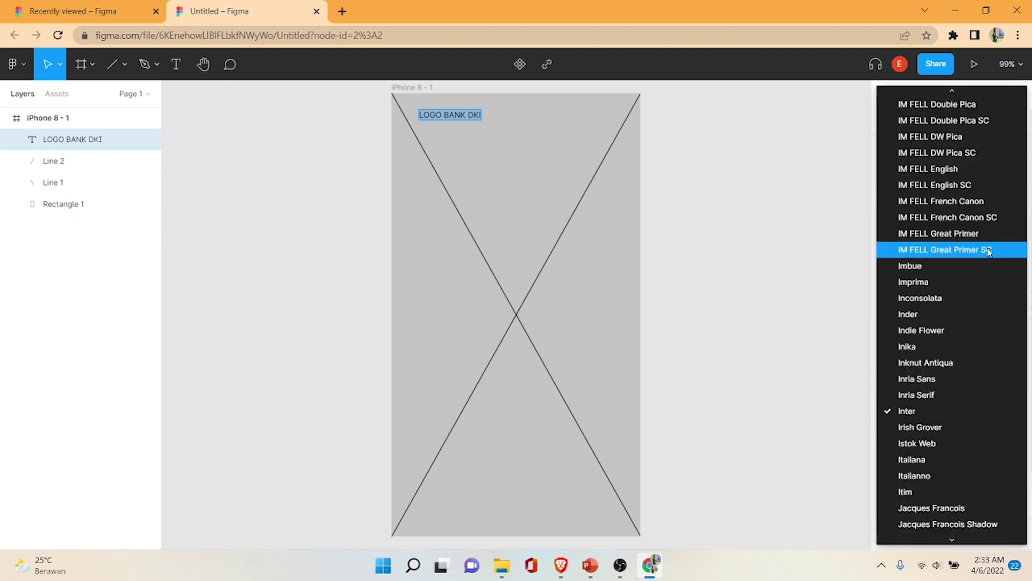
pyautogui.scroll(-1, 987, 259)
pyautogui.scroll(-5, 989, 279)
pyautogui.scroll(-5, 992, 296)
pyautogui.scroll(-5, 991, 299)
pyautogui.scroll(-5, 992, 299)
pyautogui.scroll(-5, 992, 299)
pyautogui.scroll(-5, 991, 299)
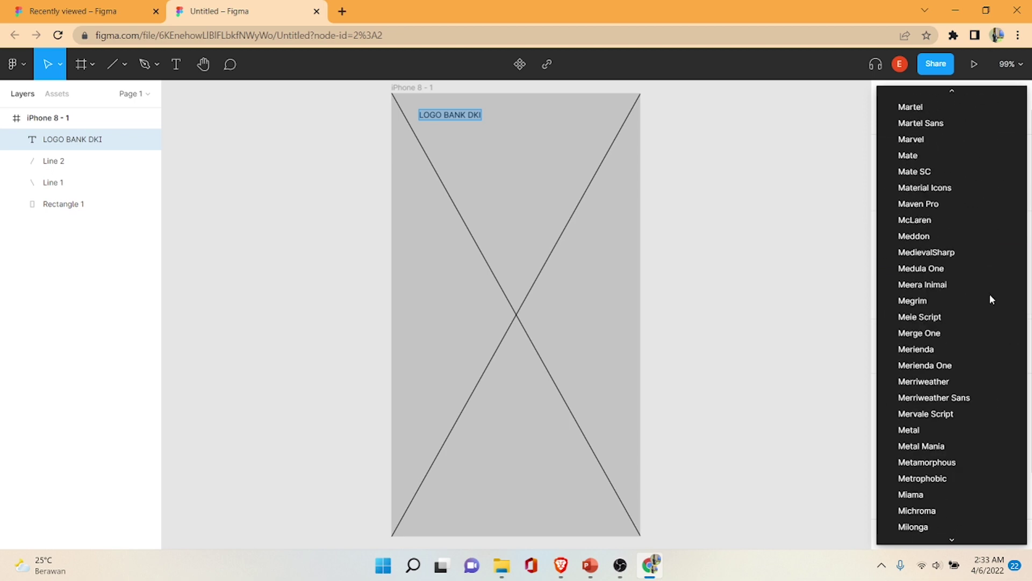
pyautogui.scroll(-1, 981, 285)
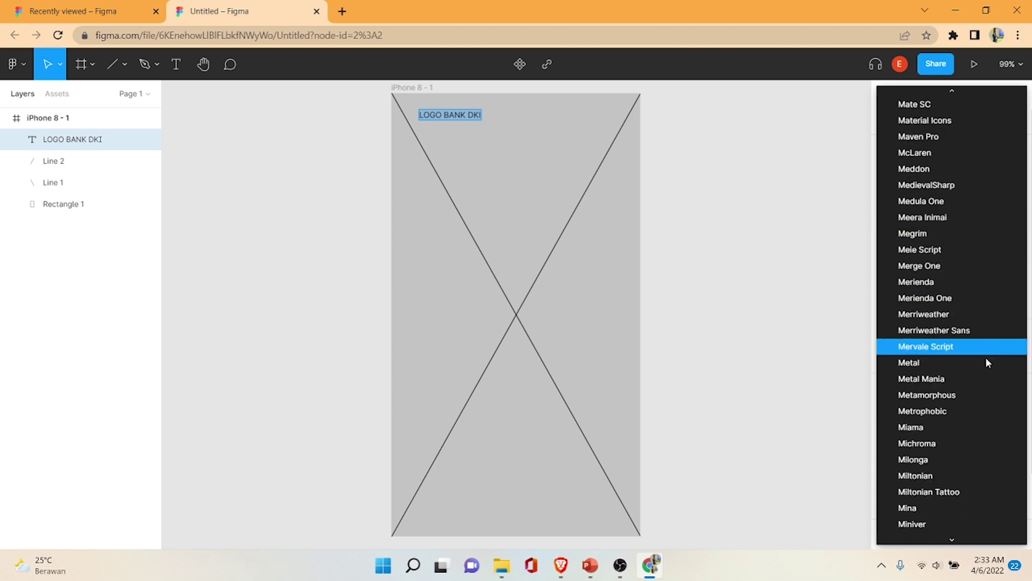
pyautogui.scroll(-3, 986, 361)
pyautogui.scroll(-3, 988, 369)
pyautogui.scroll(-3, 985, 363)
pyautogui.scroll(-2, 985, 364)
pyautogui.scroll(-2, 985, 364)
pyautogui.scroll(-1, 987, 349)
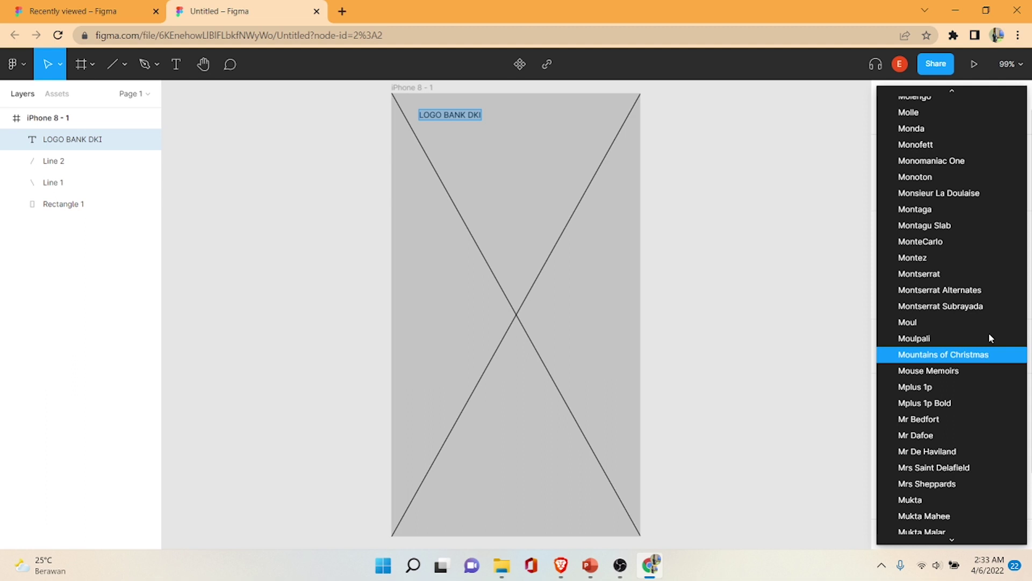
pyautogui.click(985, 290)
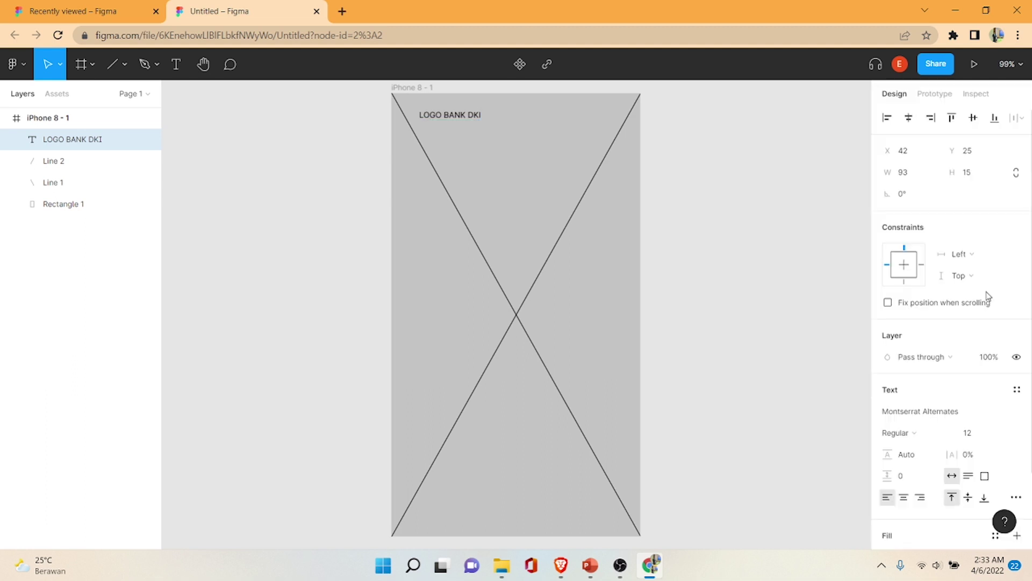
pyautogui.click(1019, 413)
pyautogui.click(1003, 424)
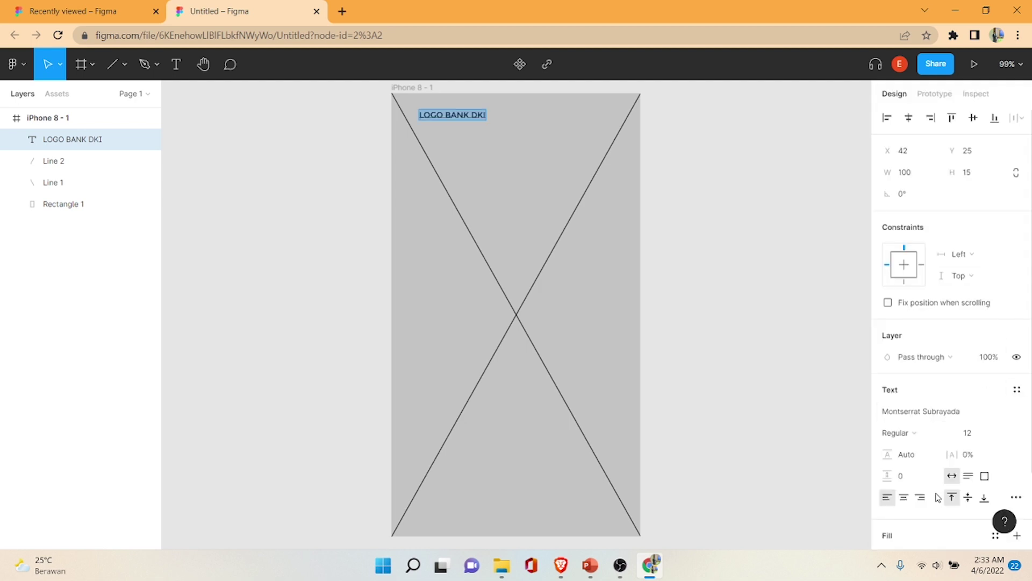
# Step: Try centre text alignment, revert to left alignment, and finish editing the label
pyautogui.click(905, 498)
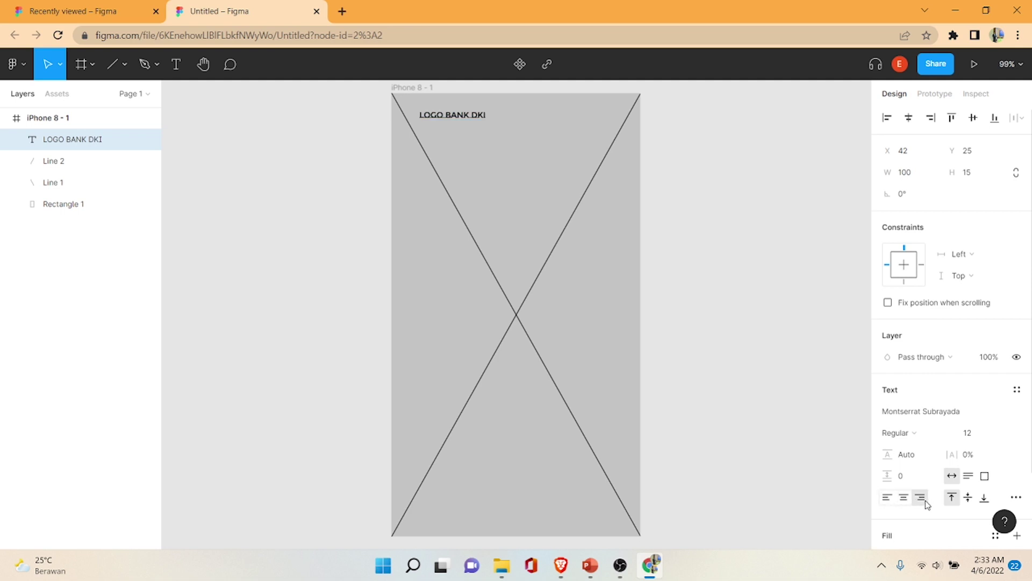
pyautogui.click(889, 498)
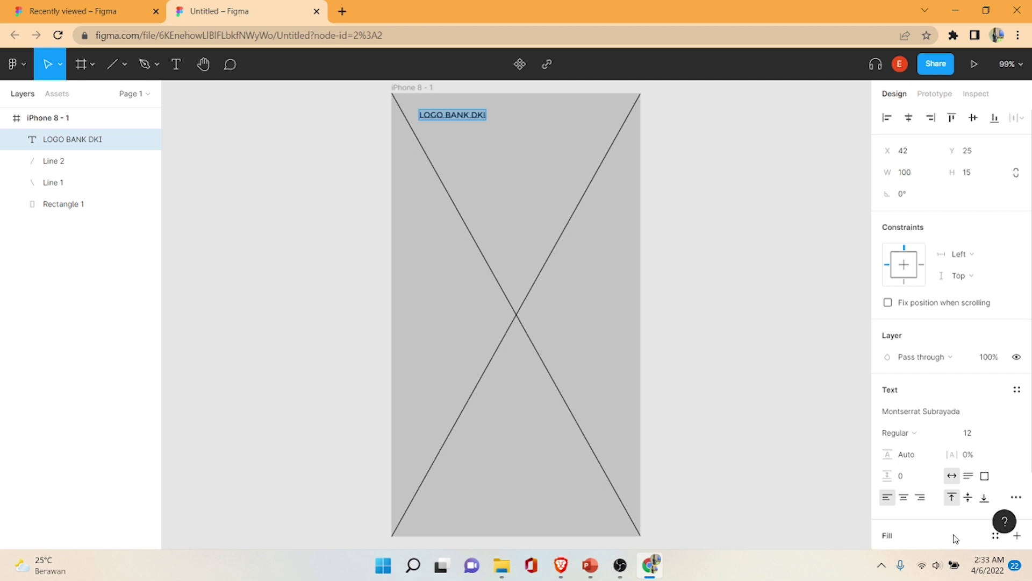
pyautogui.click(995, 536)
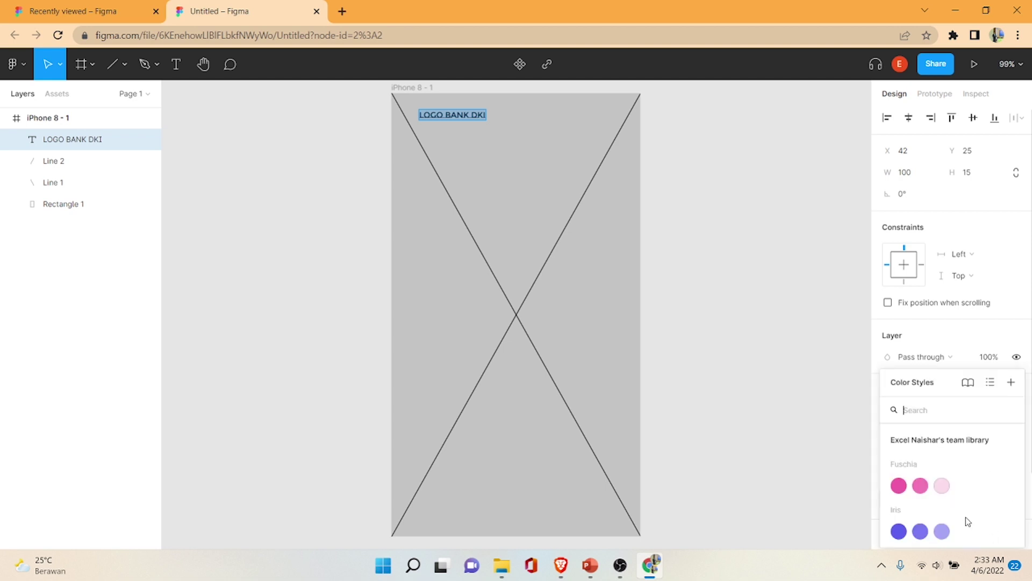
pyautogui.press('Escape')
pyautogui.press('Escape')
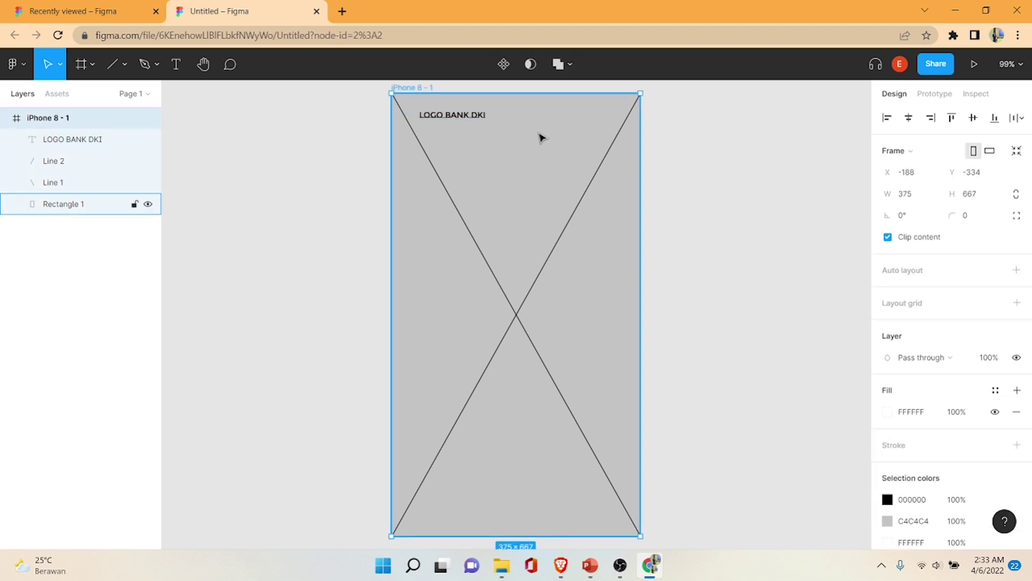
pyautogui.press('Escape')
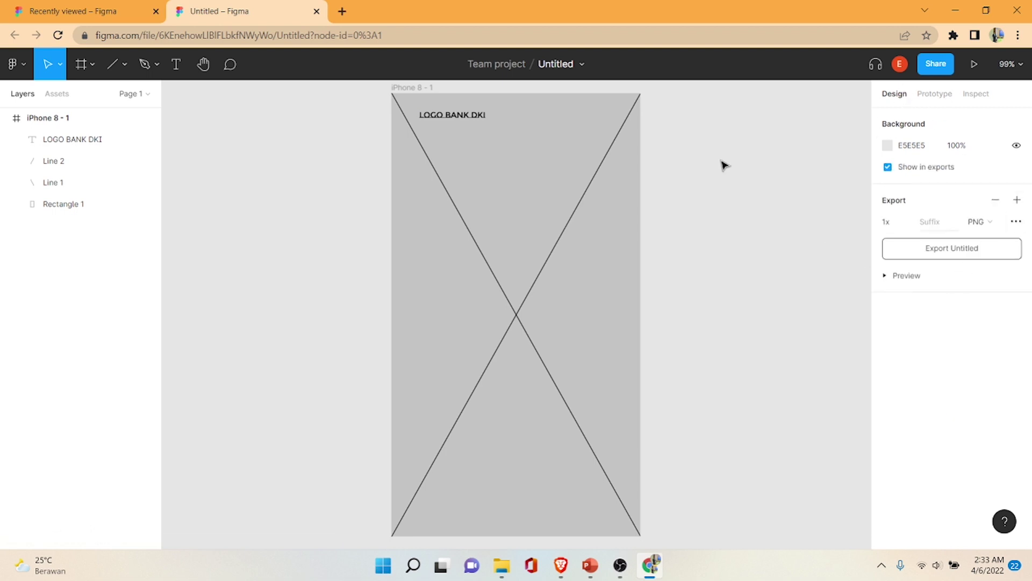
# Step: Nudge the LOGO BANK DKI label into the top-left corner and check the reference slide
pyautogui.moveTo(473, 118); pyautogui.dragTo(457, 112)
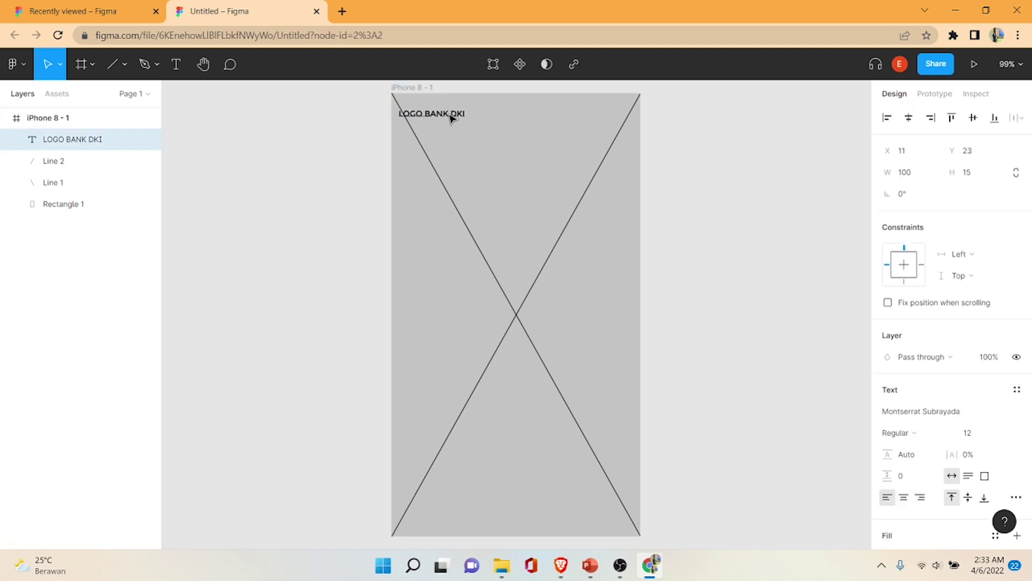
pyautogui.press('Right')
pyautogui.press('Right')
pyautogui.press('Down')
pyautogui.press('Down')
pyautogui.press('Right')
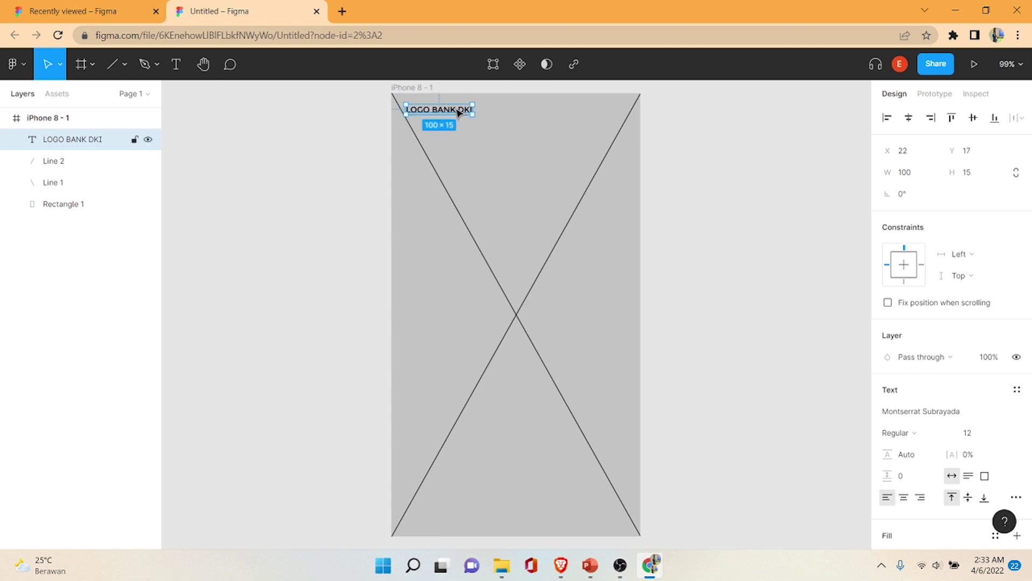
pyautogui.click(591, 565)
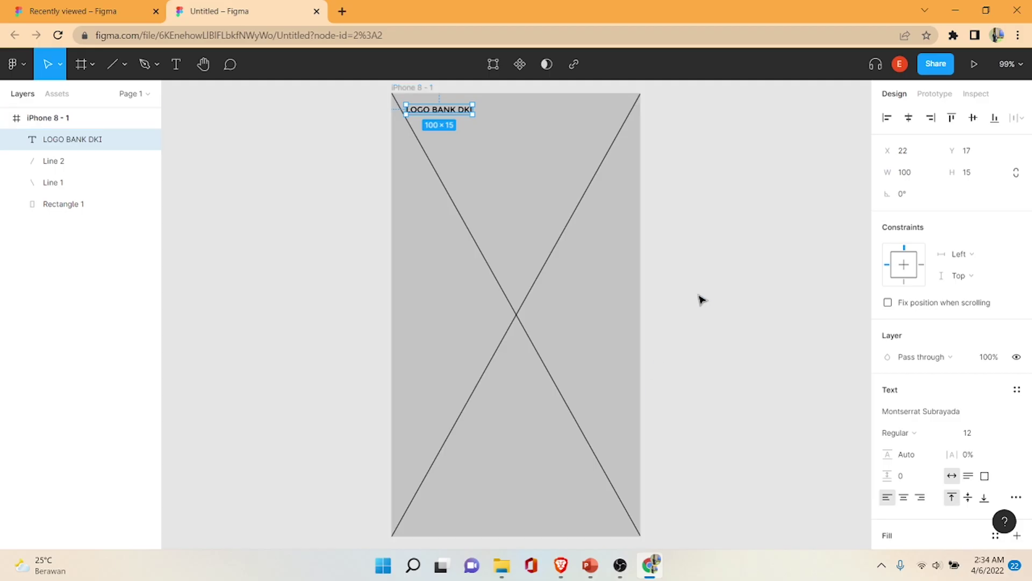
pyautogui.click(699, 300)
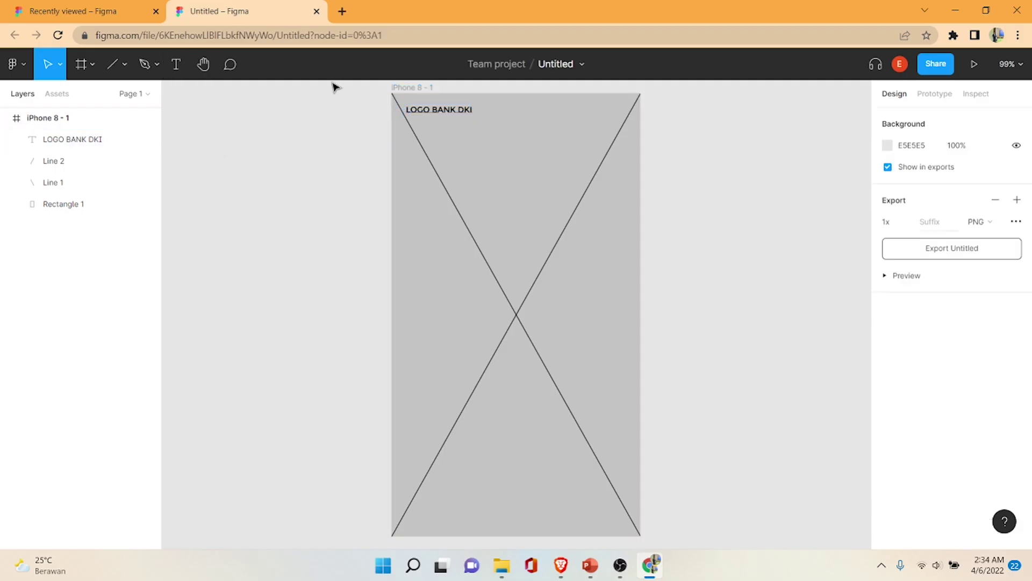
pyautogui.click(590, 565)
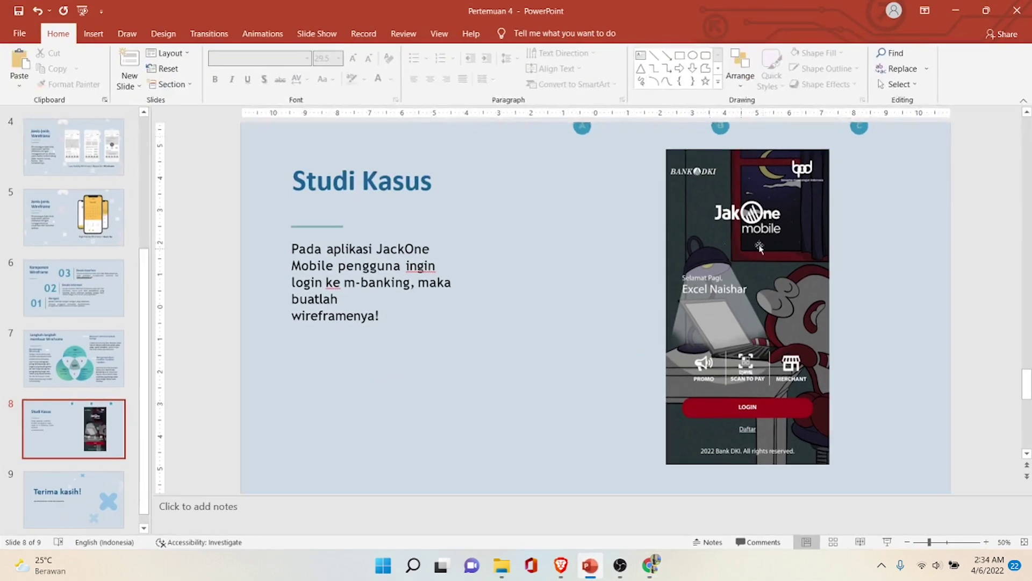
# Step: Compare with the JakOne Mobile reference slide, then return to Figma and select LOGO BANK DKI
pyautogui.click(597, 569)
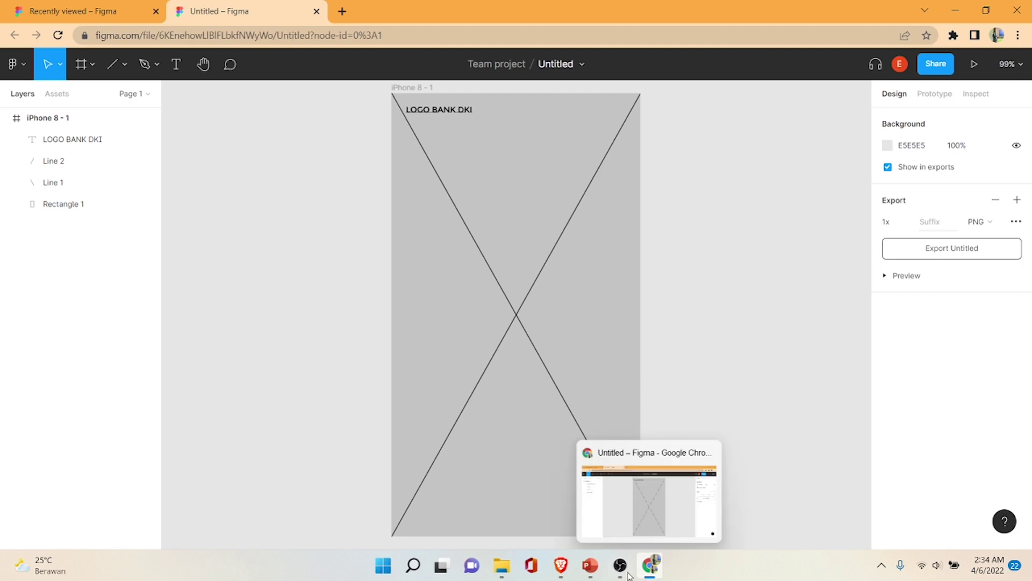
pyautogui.moveTo(589, 566)
pyautogui.click(597, 573)
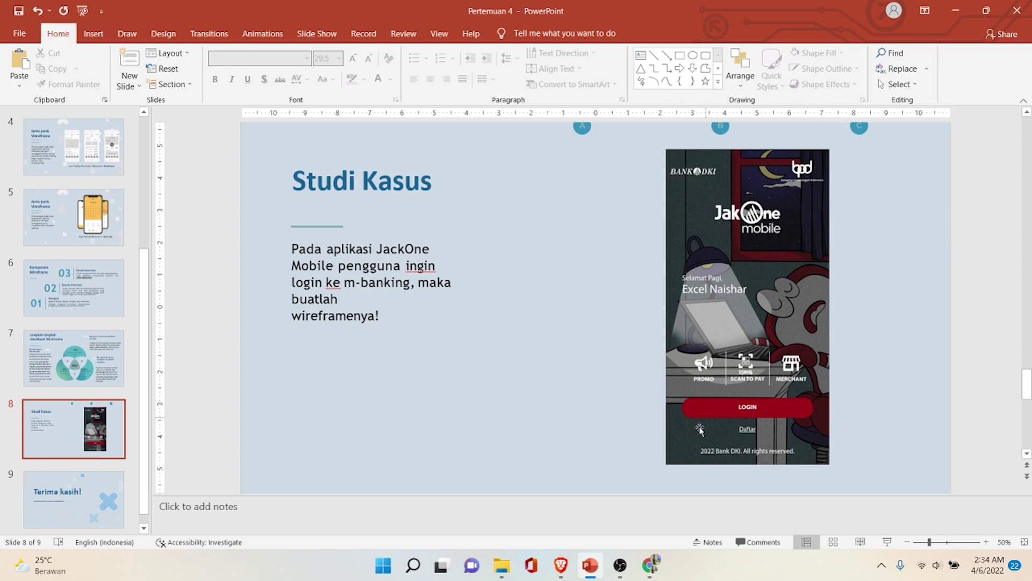
pyautogui.click(601, 566)
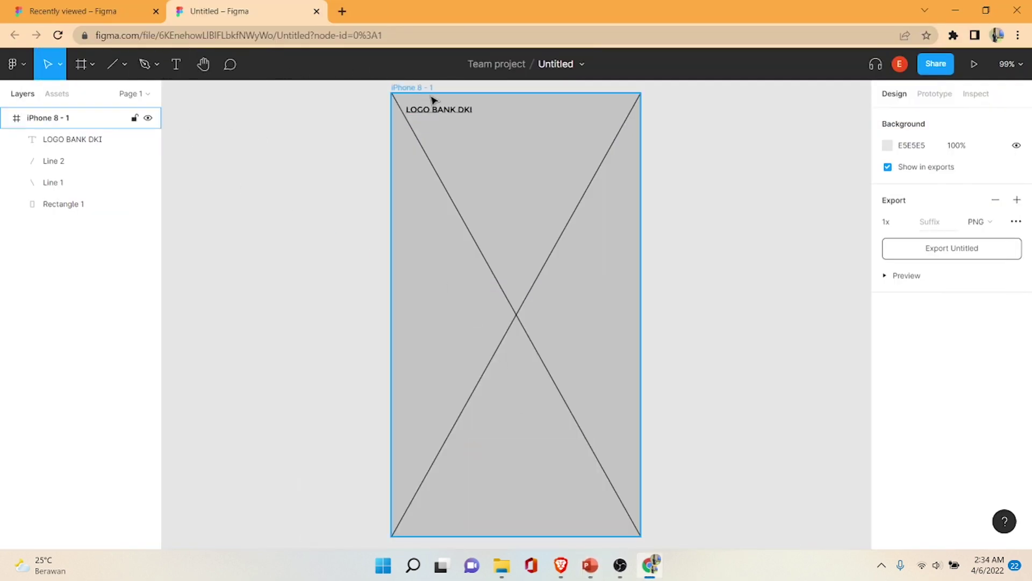
pyautogui.click(454, 112)
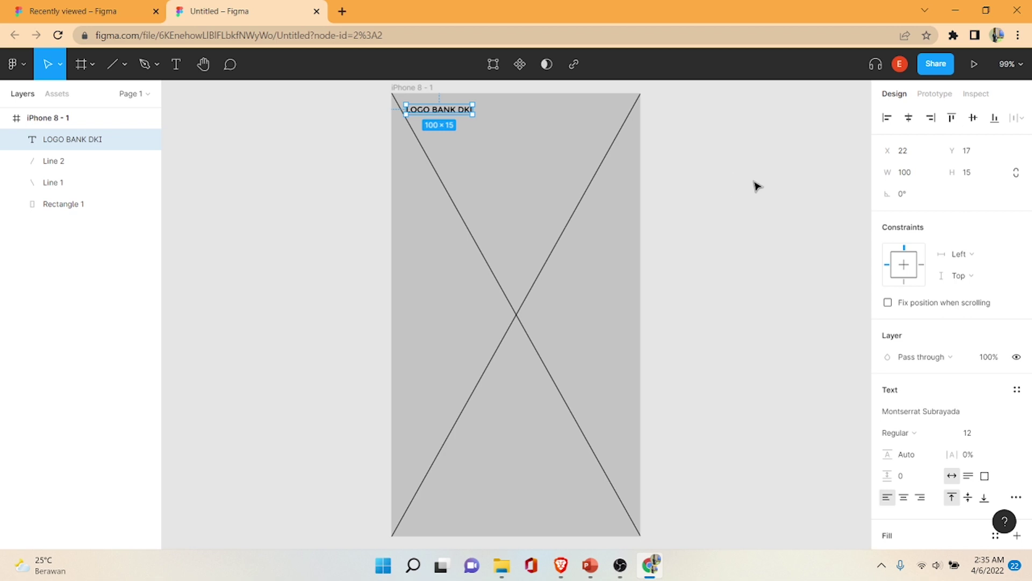
# Step: Duplicate the LOGO BANK DKI label and change the copy's text to LOGO BPD
pyautogui.hotkey('ctrl', 'd')
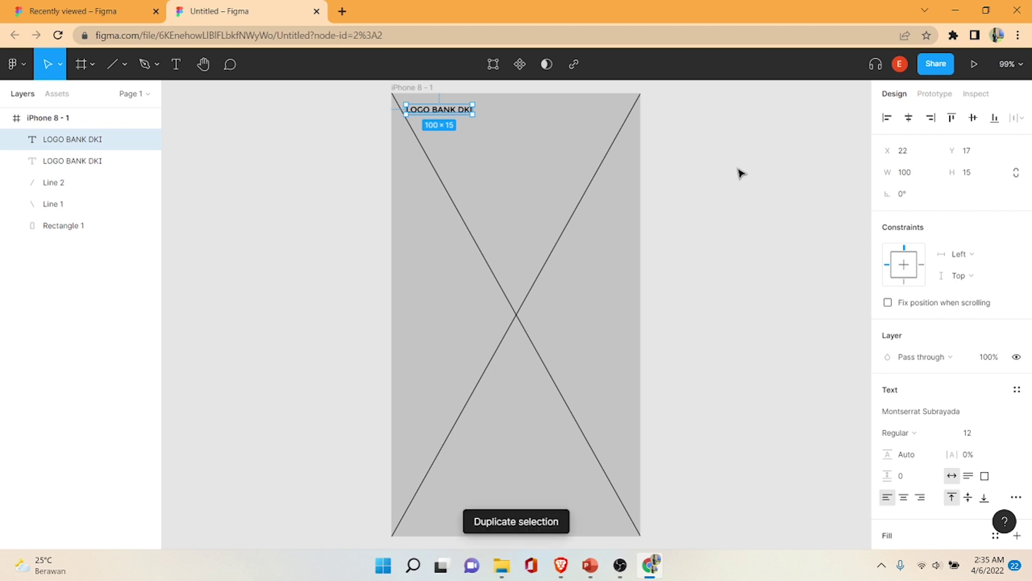
pyautogui.moveTo(464, 109); pyautogui.dragTo(611, 126)
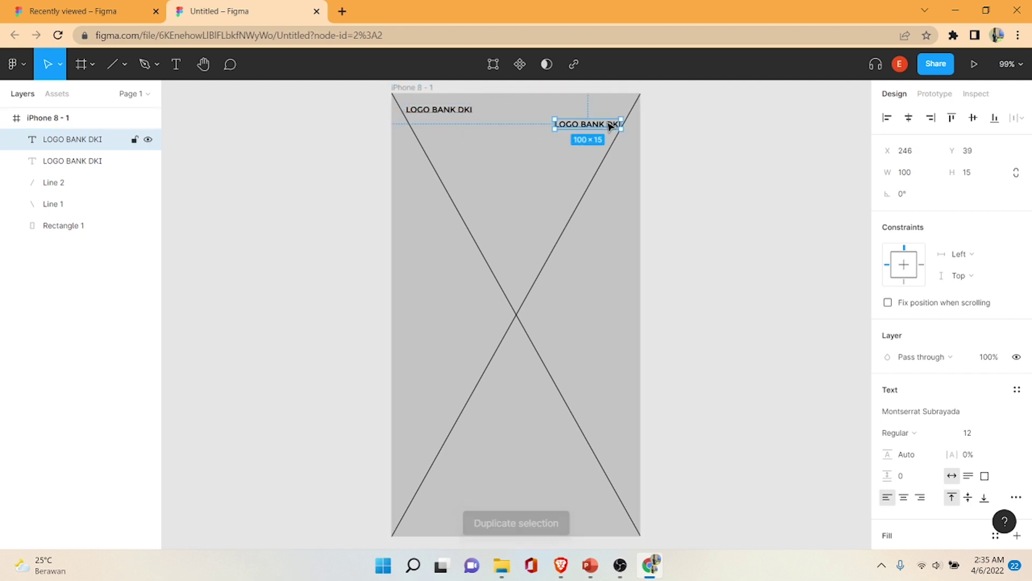
pyautogui.doubleClick(609, 126)
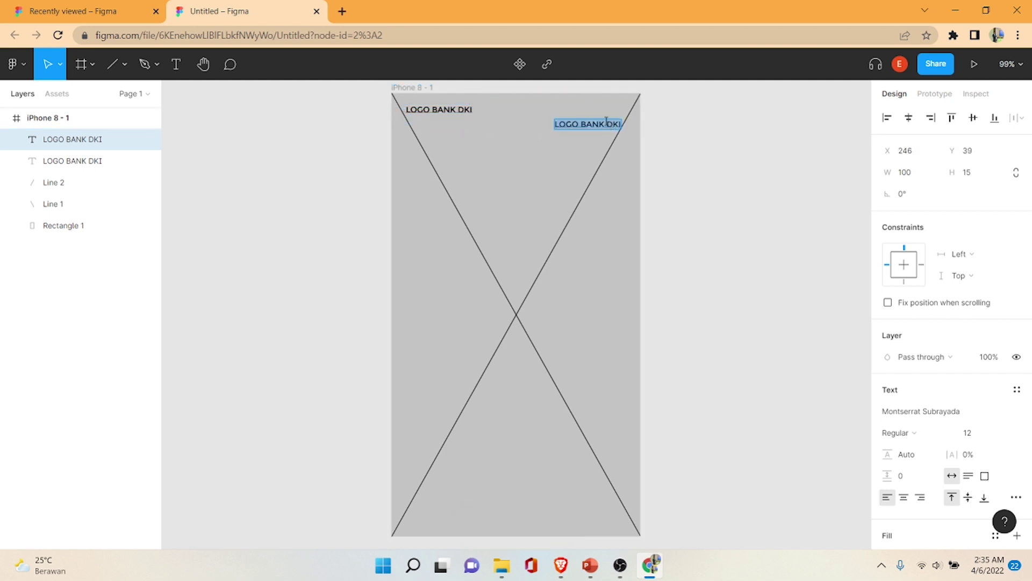
pyautogui.press('End')
pyautogui.press('BackSpace')
pyautogui.press('BackSpace')
pyautogui.press('BackSpace')
pyautogui.press('BackSpace')
pyautogui.press('BackSpace')
pyautogui.press('BackSpace')
pyautogui.press('BackSpace')
pyautogui.press('BackSpace')
pyautogui.press('BackSpace')
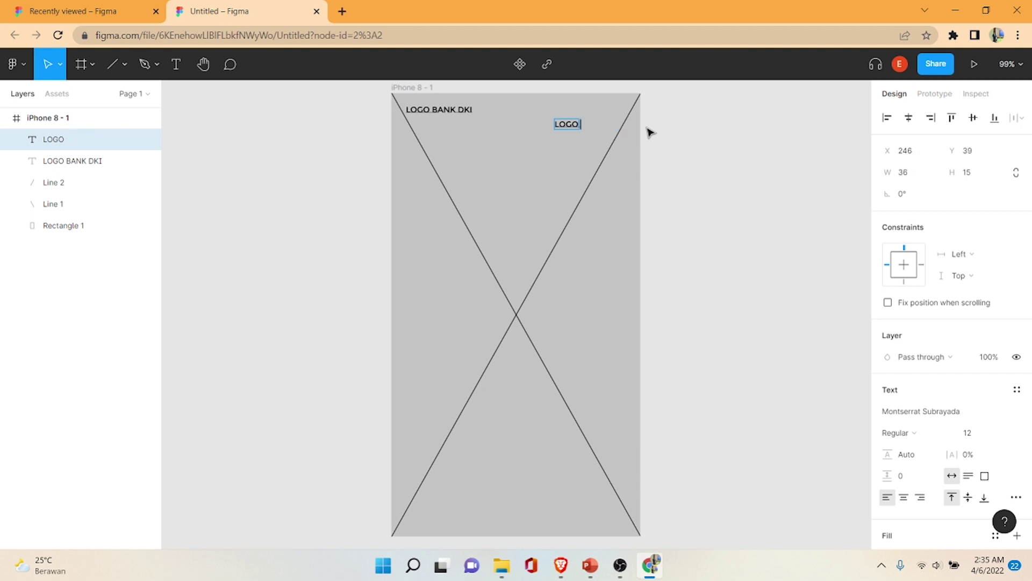
pyautogui.write('BPD')
pyautogui.press('Escape')
# Step: Position LOGO BPD in the top-right corner, level with LOGO BANK DKI
pyautogui.moveTo(581, 127)
pyautogui.mouseDown()
pyautogui.moveTo(613, 116)
pyautogui.moveTo(606, 110)
pyautogui.mouseUp()
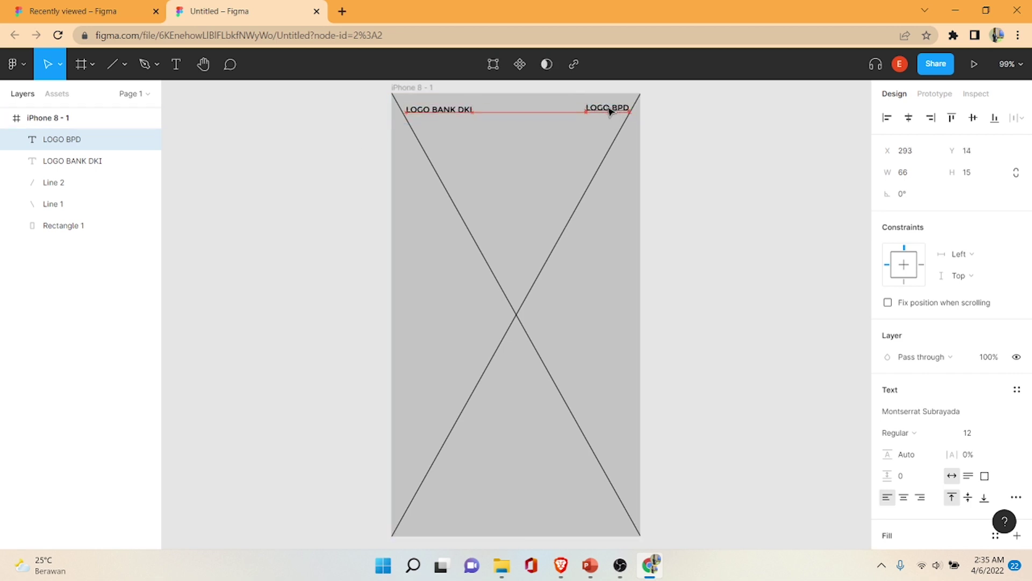
pyautogui.moveTo(606, 110); pyautogui.dragTo(614, 114)
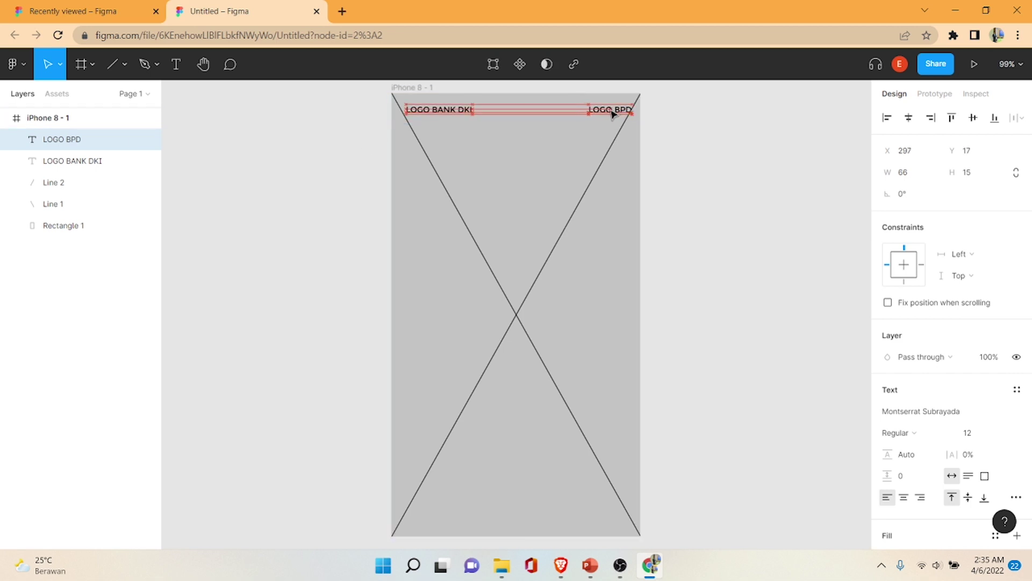
pyautogui.moveTo(615, 115); pyautogui.dragTo(611, 113)
pyautogui.click(661, 117)
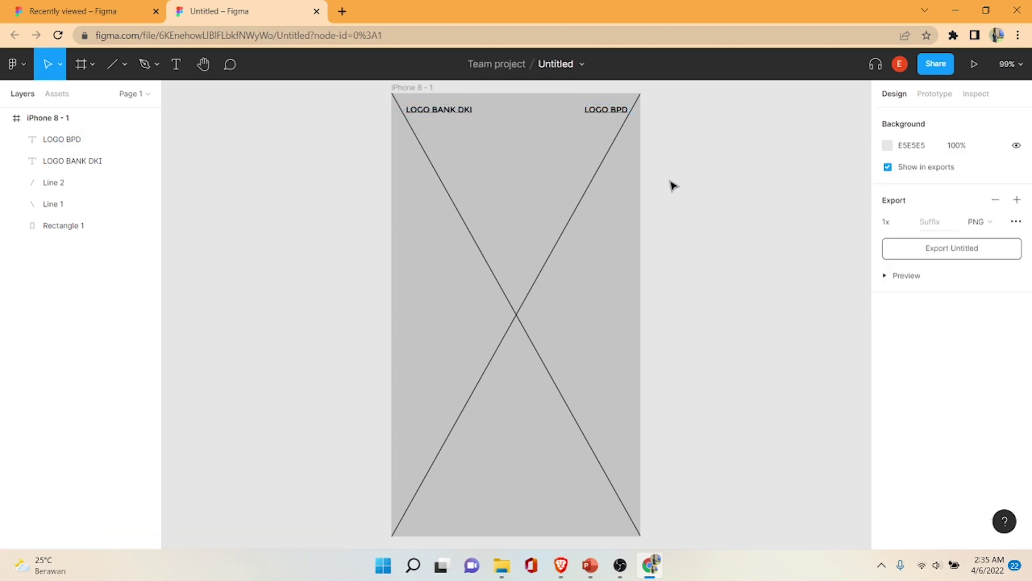
pyautogui.click(591, 565)
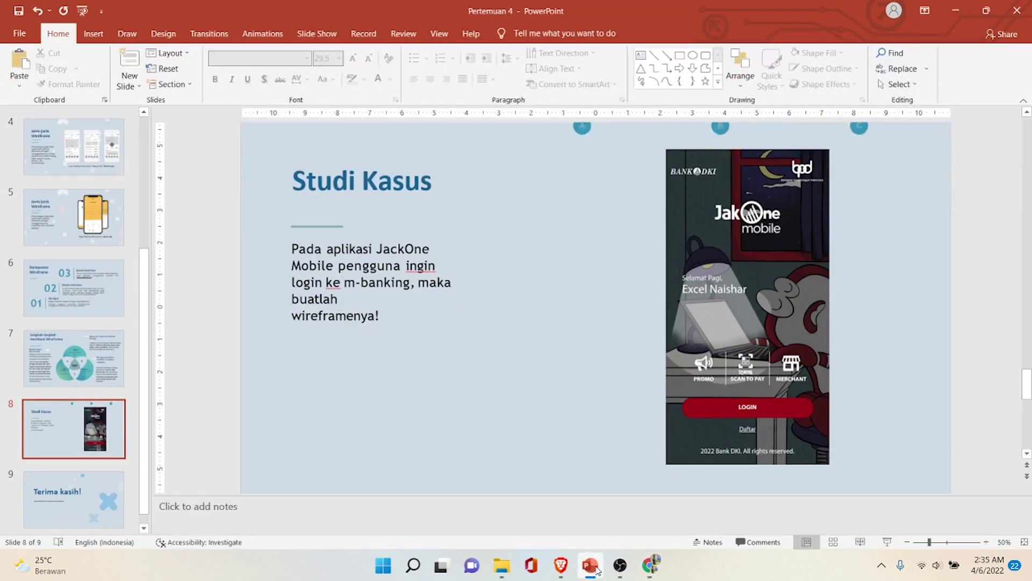
# Step: Duplicate the LOGO BANK DKI label and move the copy to the frame's upper middle
pyautogui.click(592, 566)
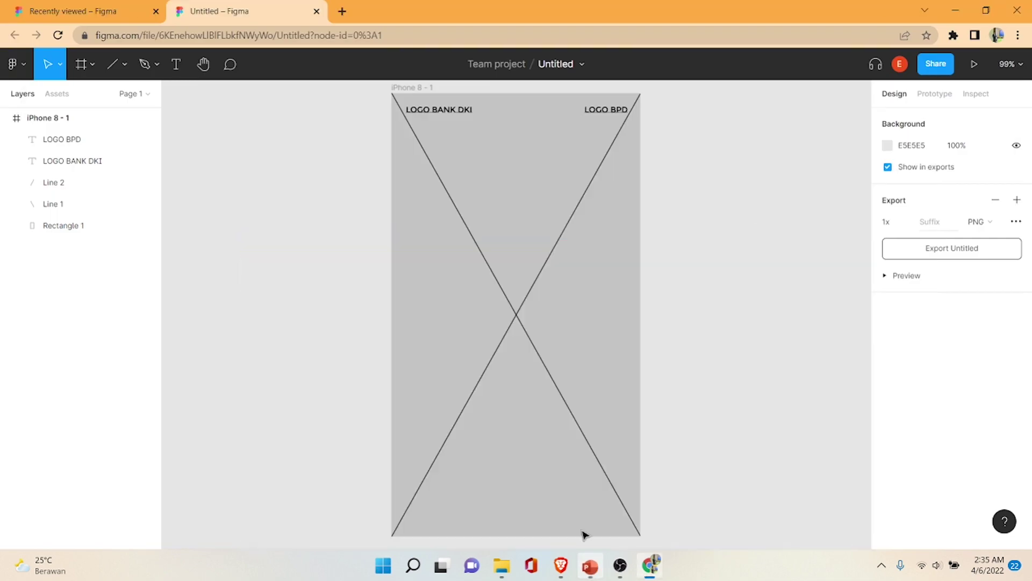
pyautogui.click(456, 114)
pyautogui.hotkey('ctrl', 'd')
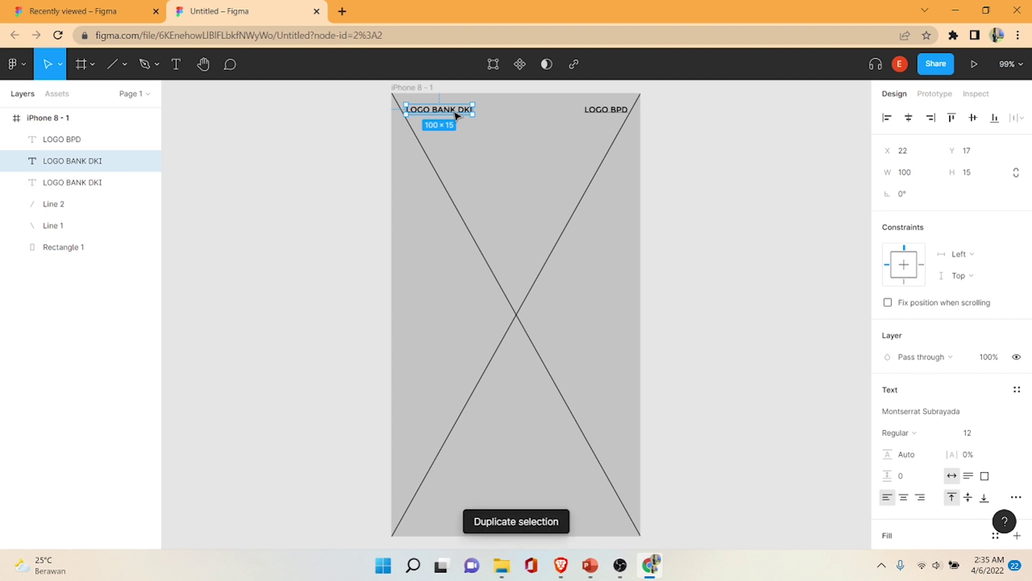
pyautogui.moveTo(456, 115)
pyautogui.mouseDown()
pyautogui.moveTo(529, 207)
pyautogui.moveTo(529, 198)
pyautogui.mouseUp()
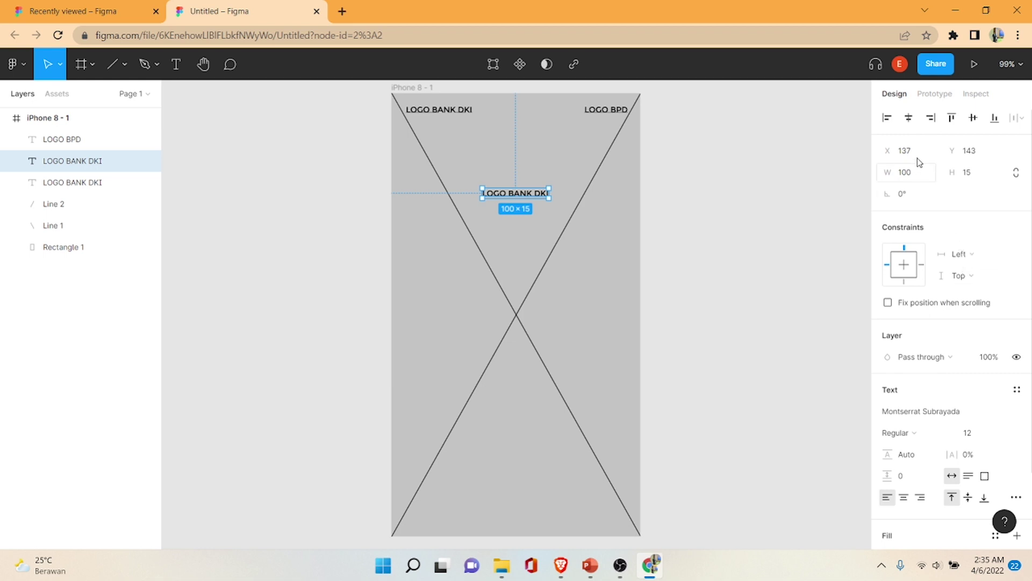
# Step: Set the copy's font size to 24 and centre it horizontally in the frame
pyautogui.click(1003, 435)
pyautogui.click(984, 369)
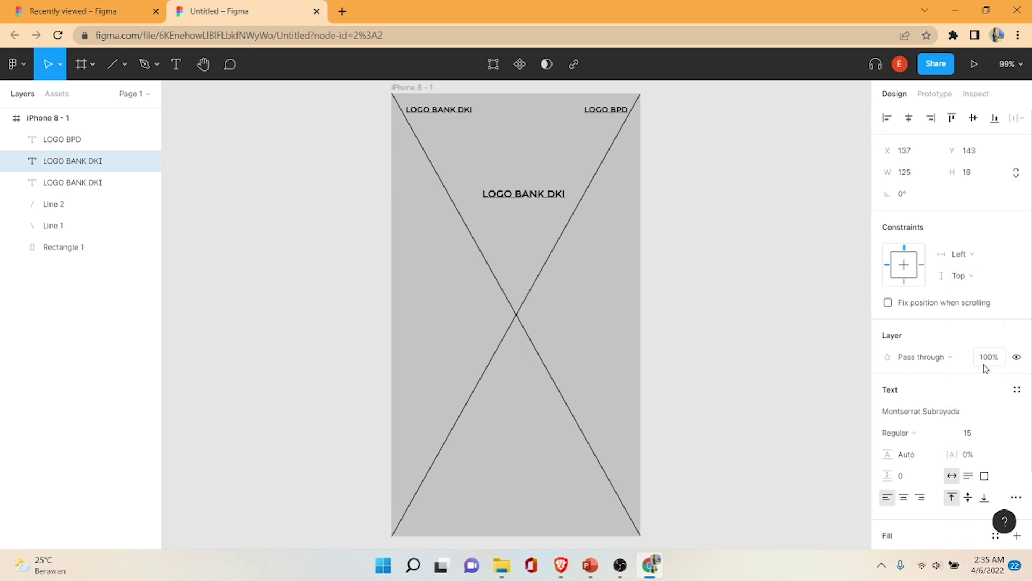
pyautogui.click(1006, 433)
pyautogui.click(999, 432)
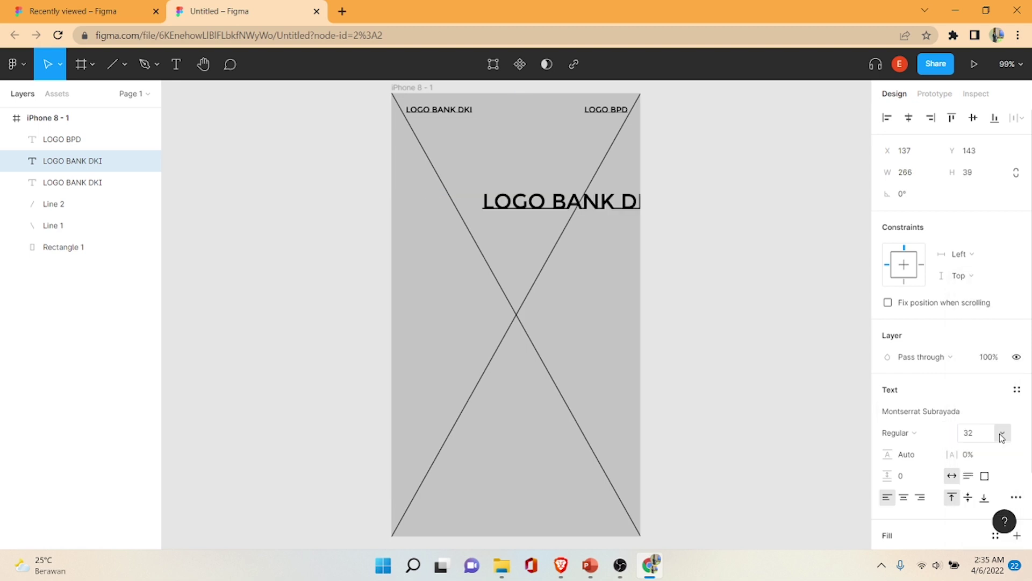
pyautogui.click(999, 435)
pyautogui.click(996, 417)
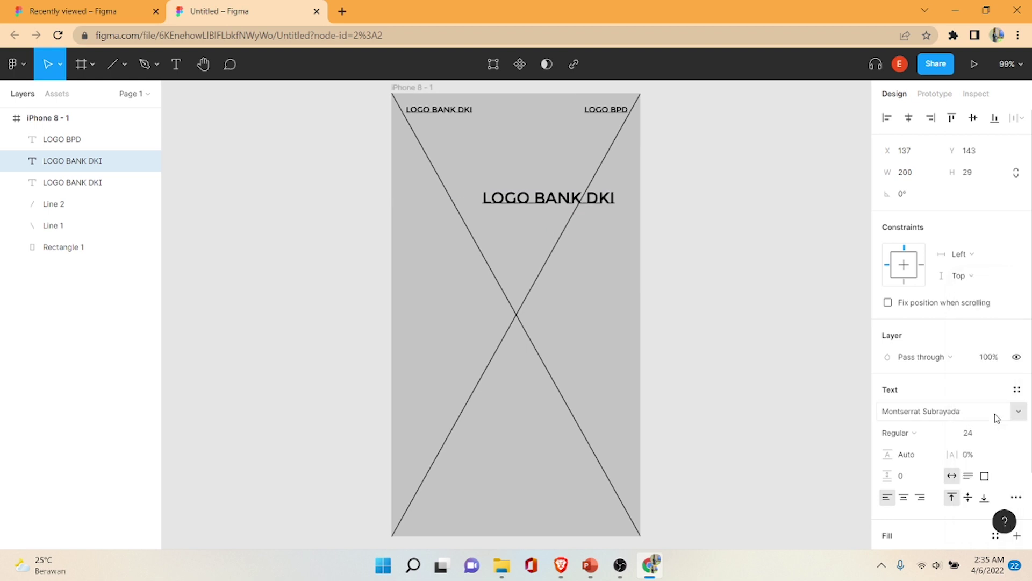
pyautogui.moveTo(579, 205); pyautogui.dragTo(541, 207)
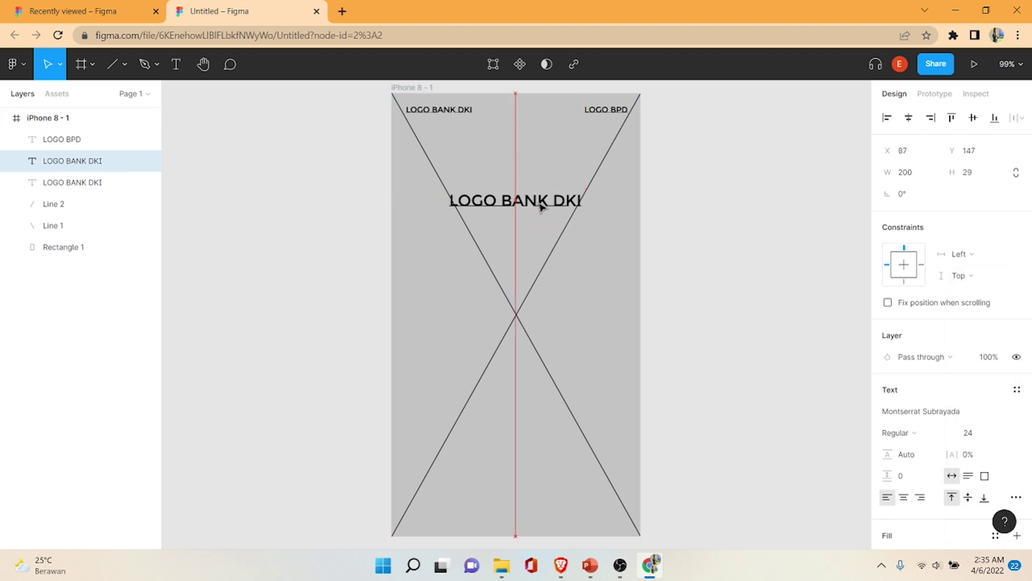
pyautogui.click(722, 211)
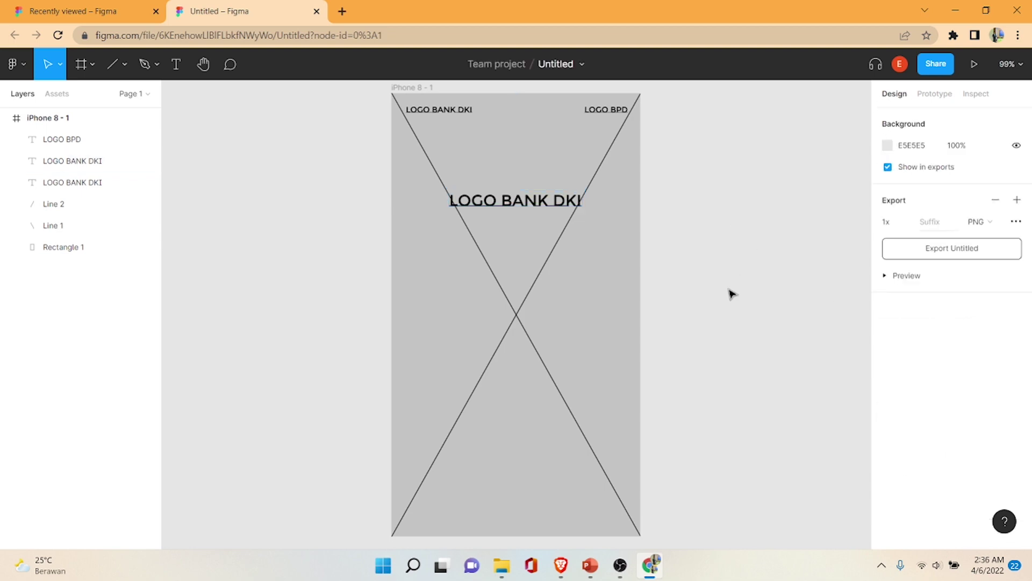
pyautogui.moveTo(589, 566)
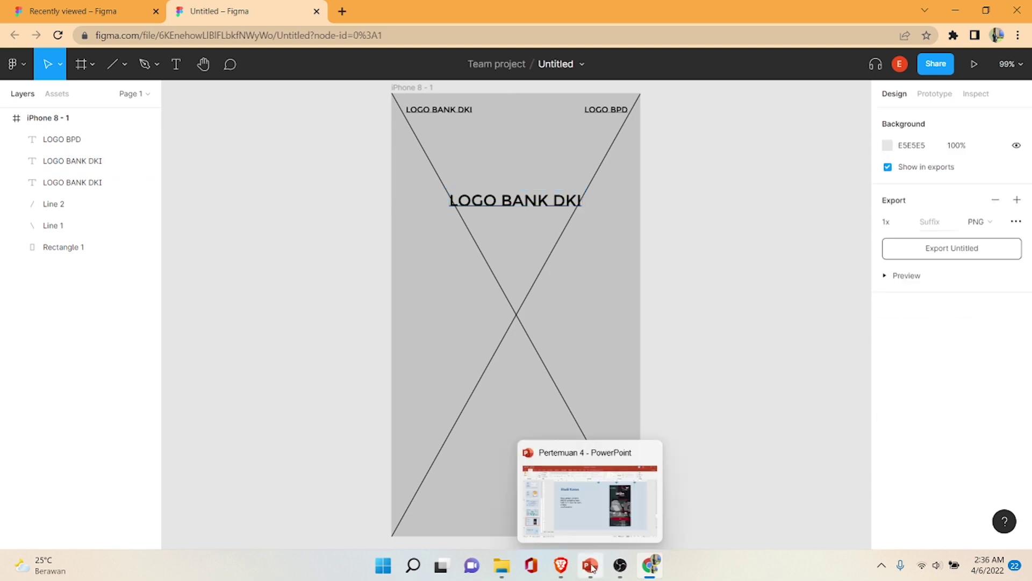
pyautogui.click(591, 567)
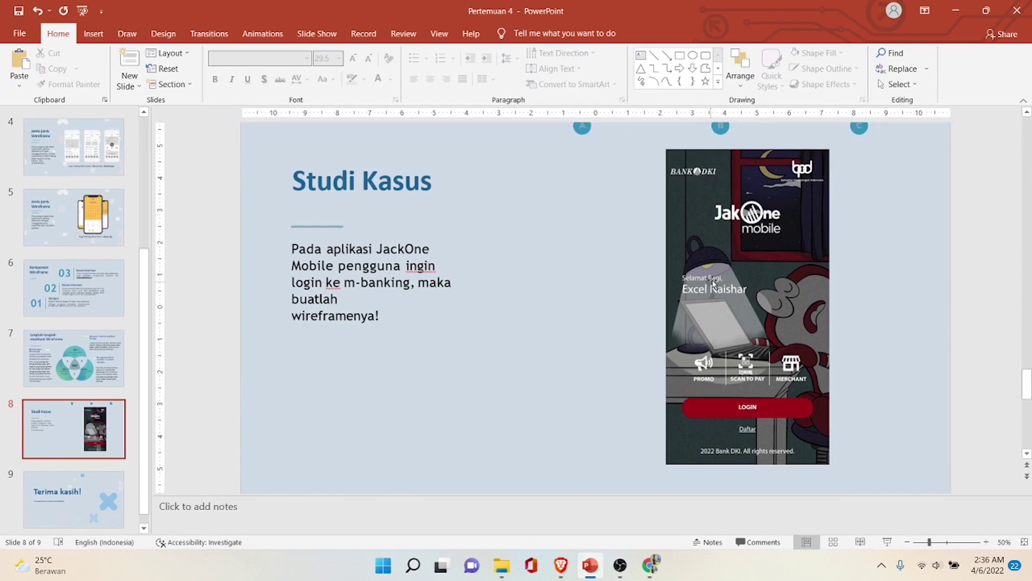
pyautogui.click(601, 571)
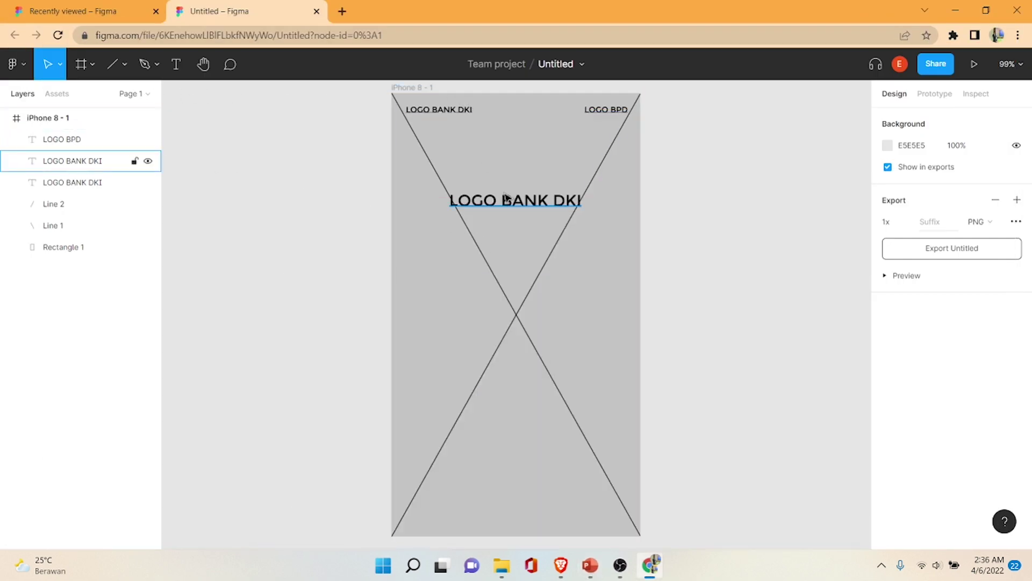
# Step: Duplicate the small LOGO BANK DKI label and place the copy below the big logo
pyautogui.click(458, 116)
pyautogui.hotkey('ctrl', 'f')
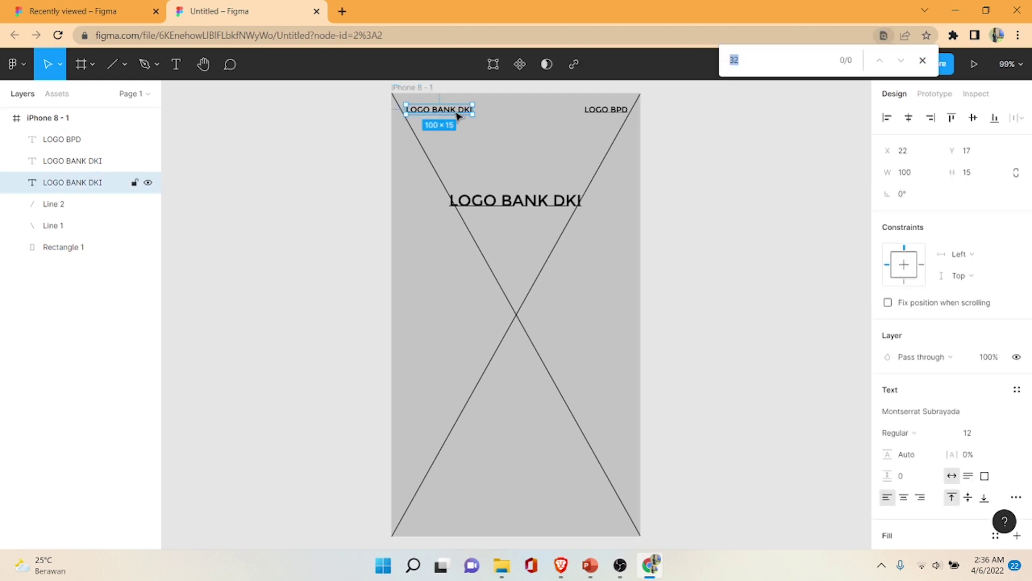
pyautogui.click(756, 160)
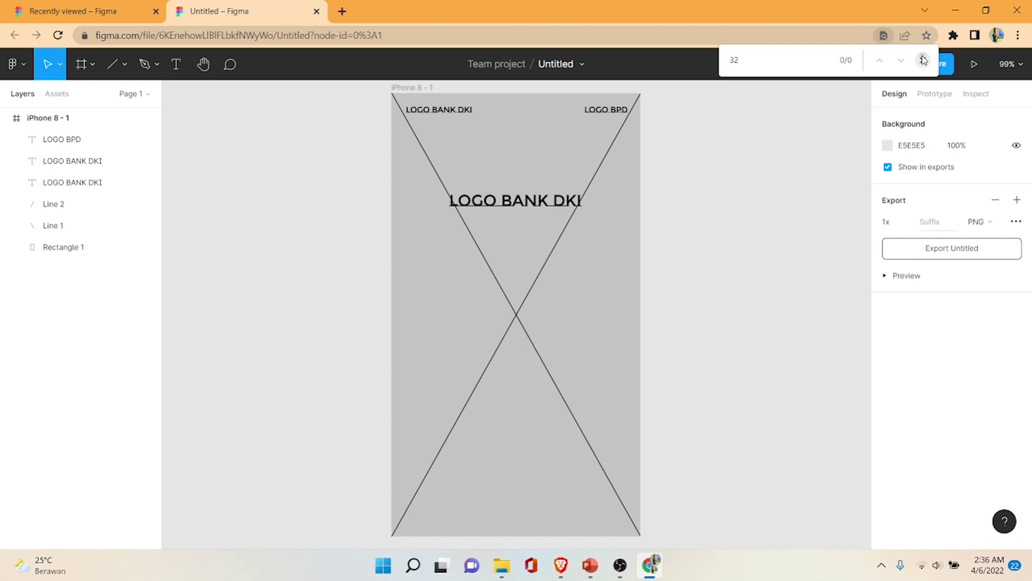
pyautogui.click(922, 61)
pyautogui.click(467, 112)
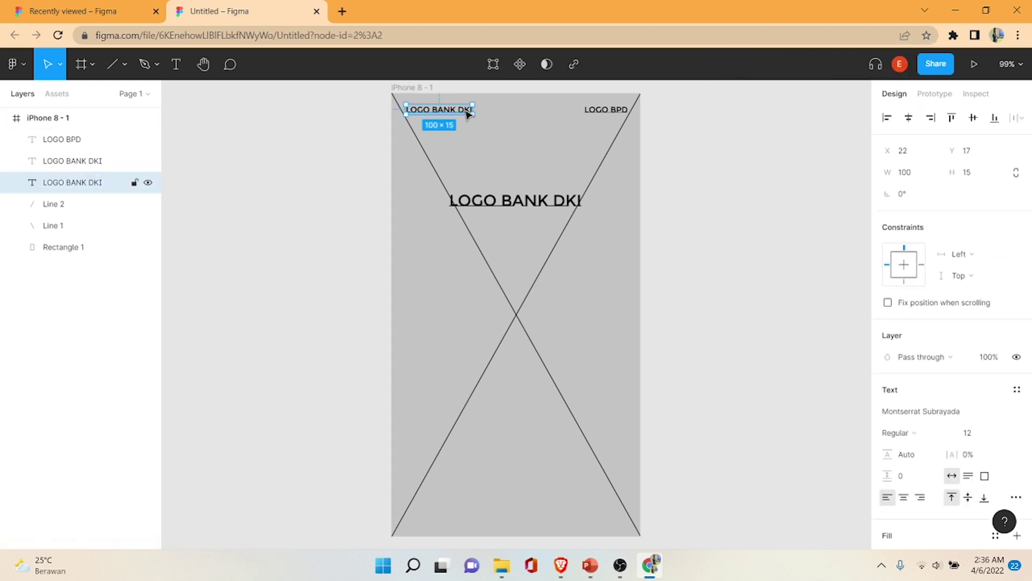
pyautogui.hotkey('ctrl', 'd')
pyautogui.moveTo(467, 113); pyautogui.dragTo(485, 278)
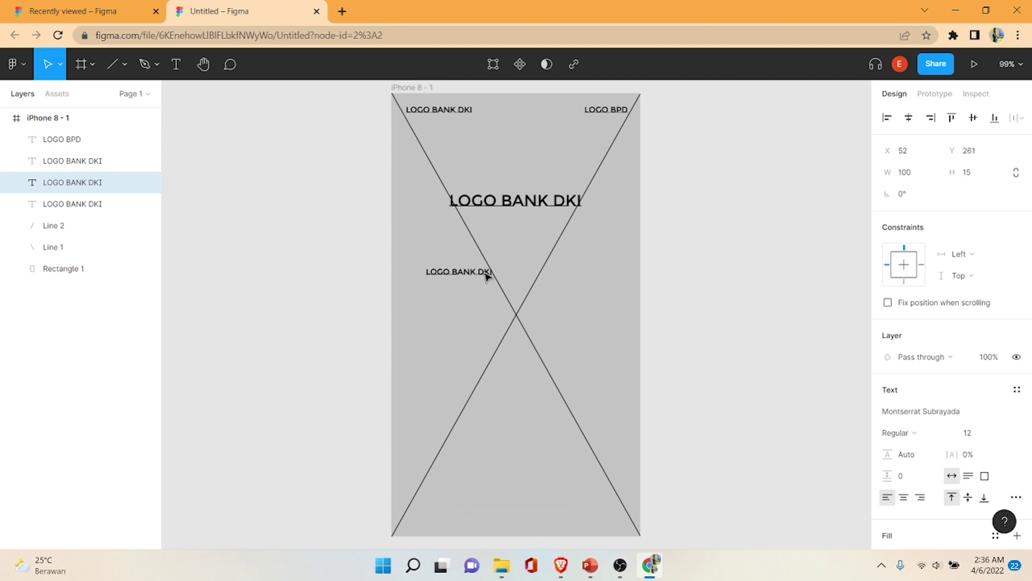
pyautogui.click(596, 565)
pyautogui.click(598, 566)
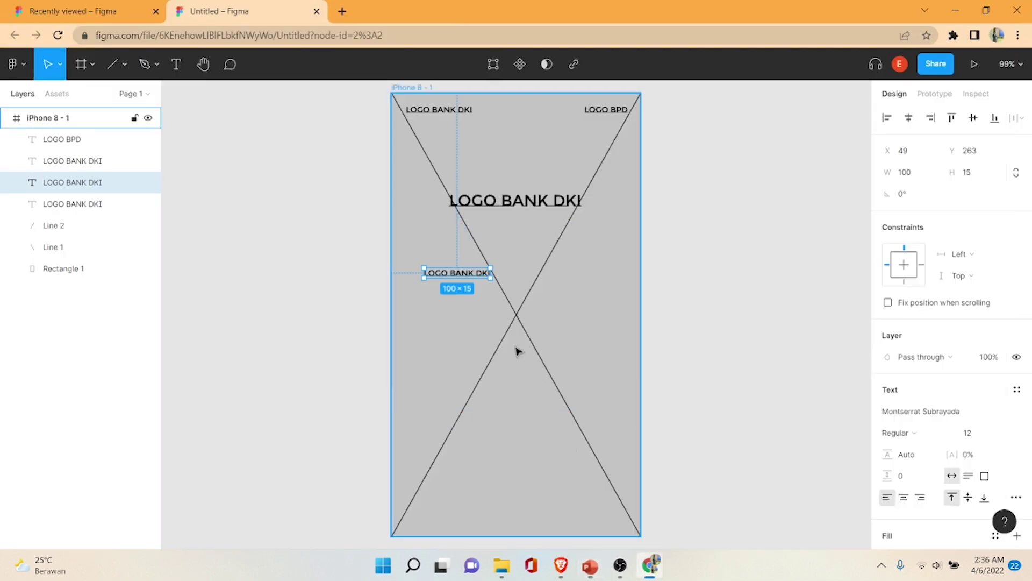
# Step: Change the copy's text to 'SALAM,' and 'NAMA USER' on two lines, aligned with the logo
pyautogui.doubleClick(471, 276)
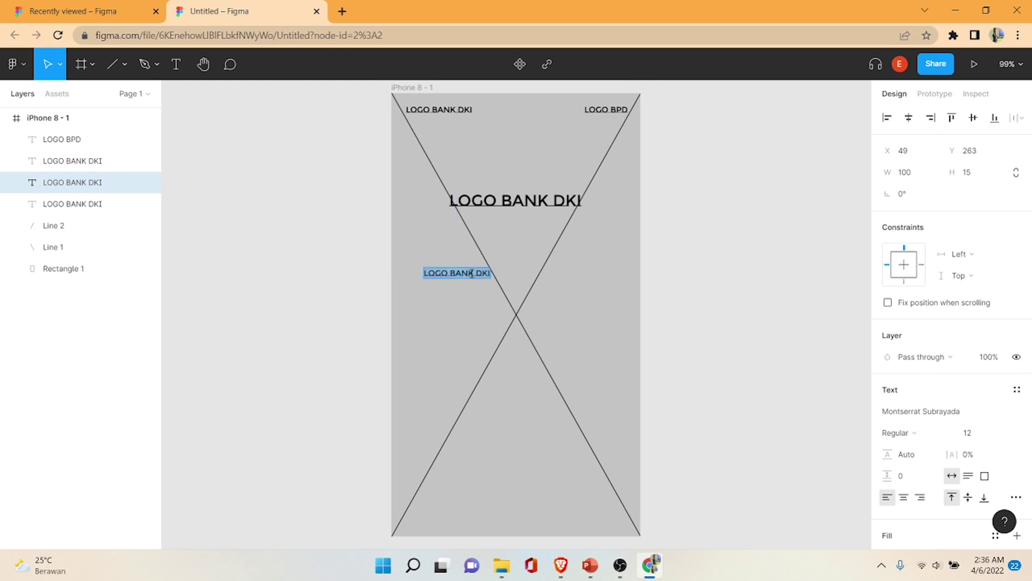
pyautogui.write('SALAM,')
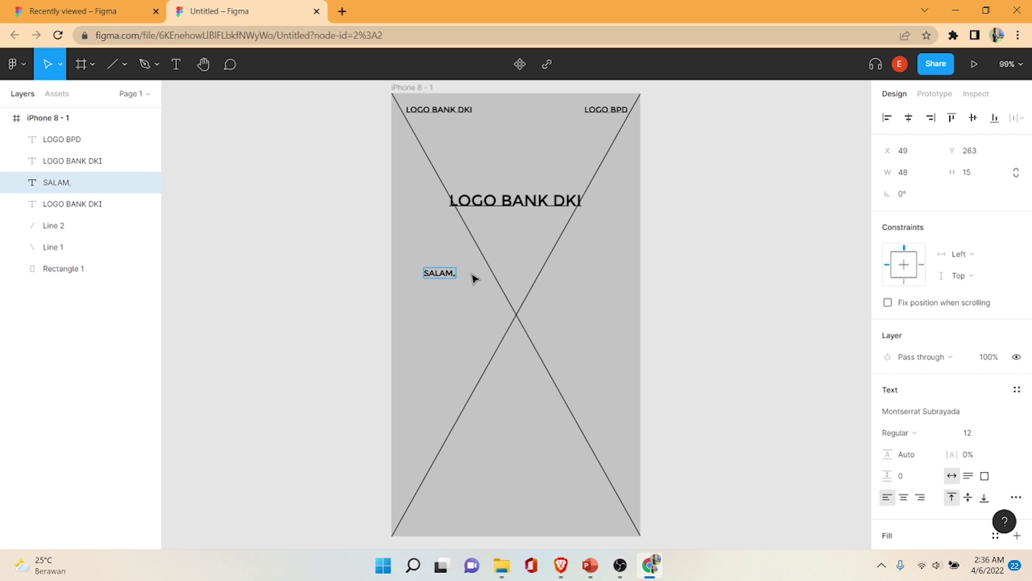
pyautogui.press('Return')
pyautogui.write('NAMA USER')
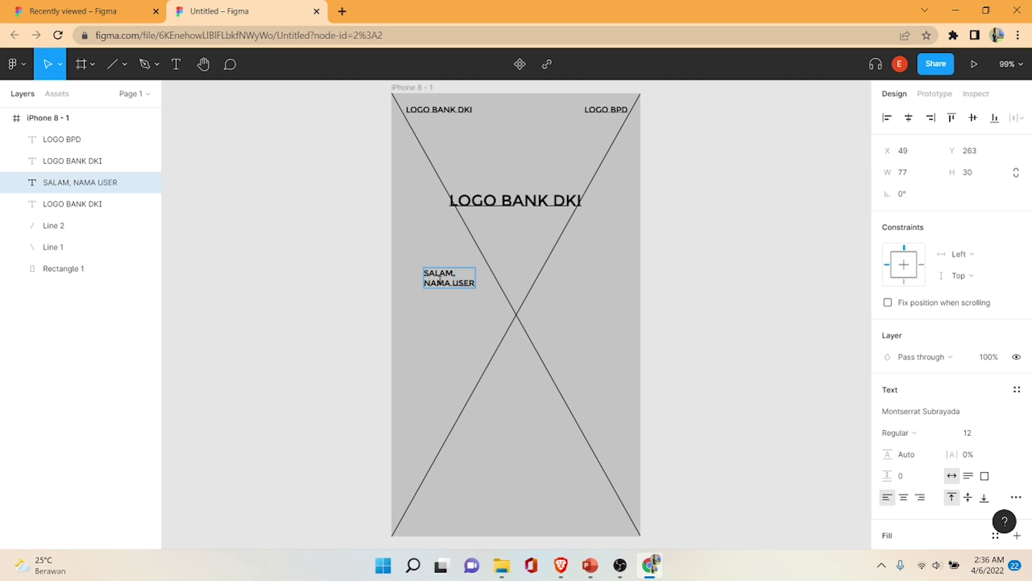
pyautogui.press('Escape')
pyautogui.moveTo(446, 285); pyautogui.dragTo(461, 286)
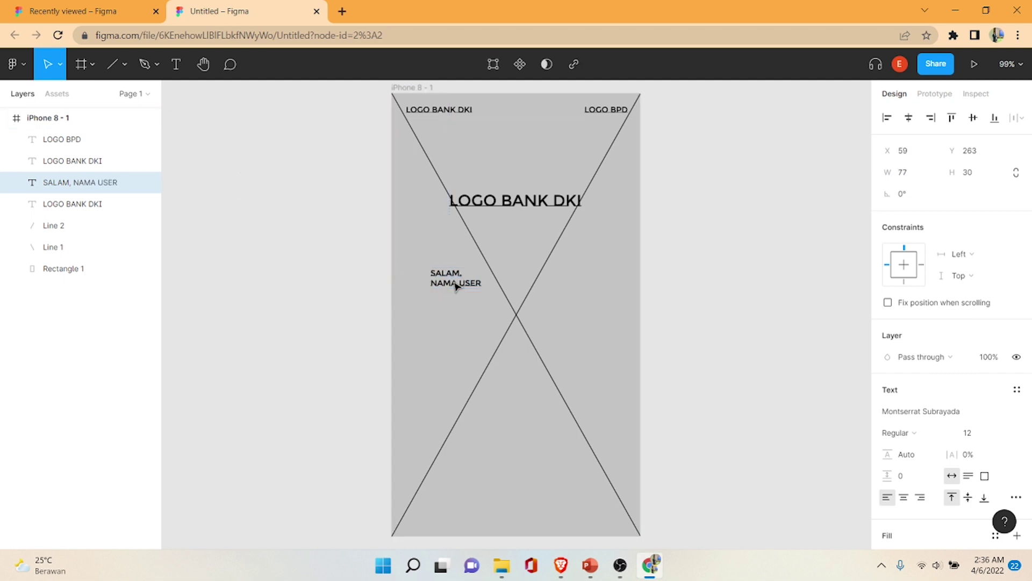
pyautogui.click(266, 288)
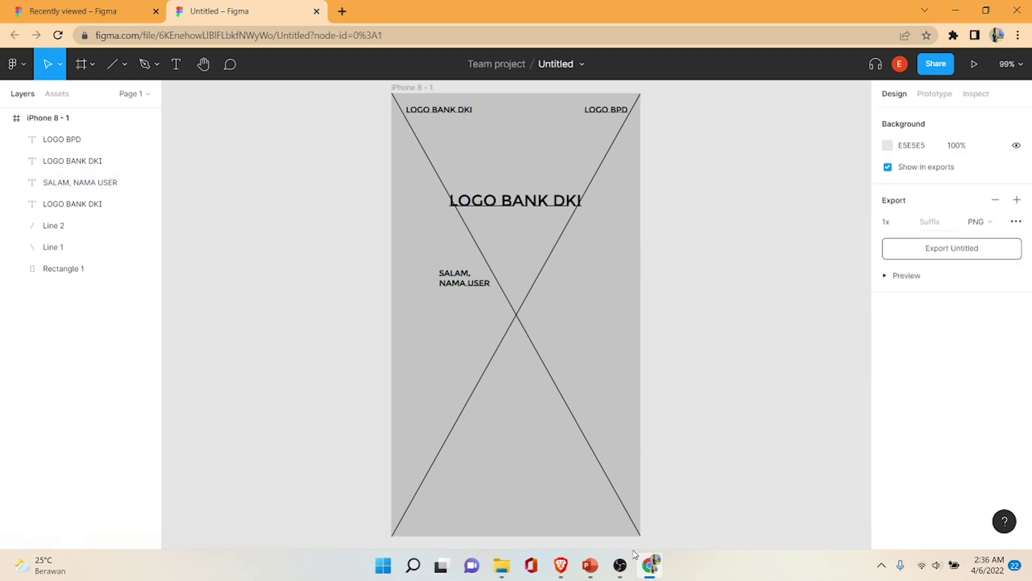
# Step: Review the JakOne Mobile login screen on the Studi Kasus slide, then return to Figma
pyautogui.click(590, 565)
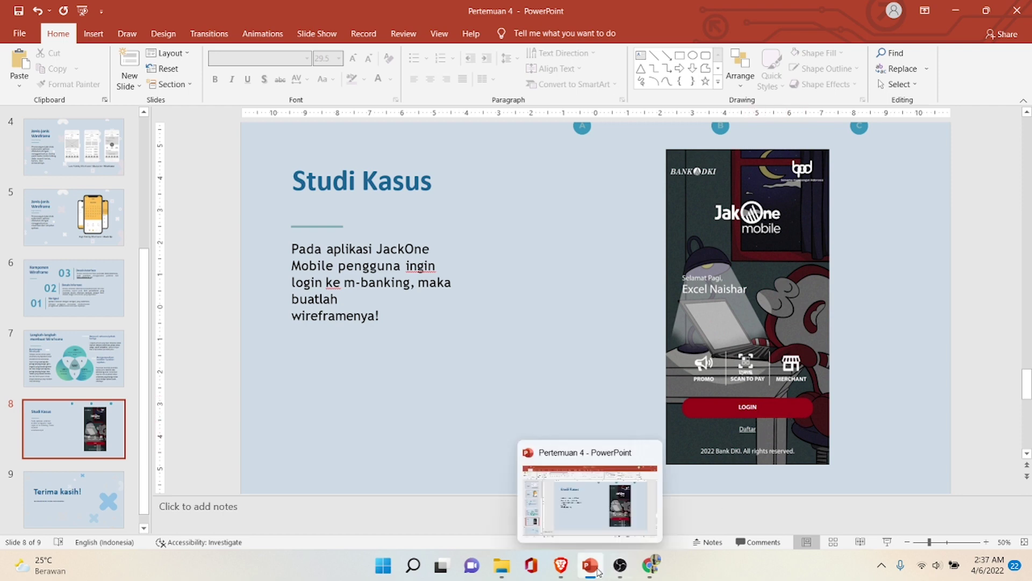
pyautogui.click(651, 565)
# Step: Duplicate the greeting text, move it lower in the frame, and retype it as LOGO PROMO
pyautogui.click(477, 282)
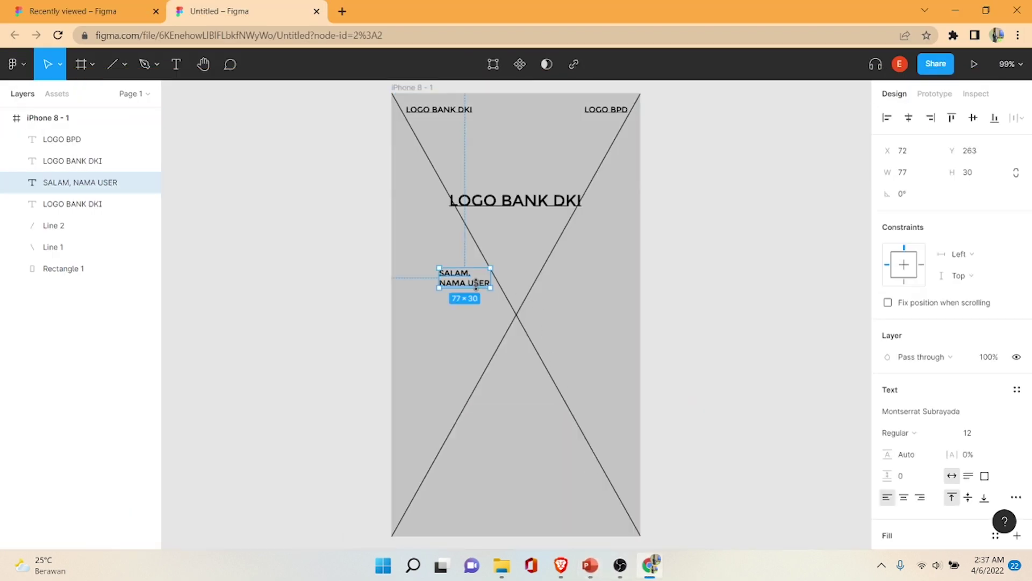
pyautogui.hotkey('ctrl', 'd')
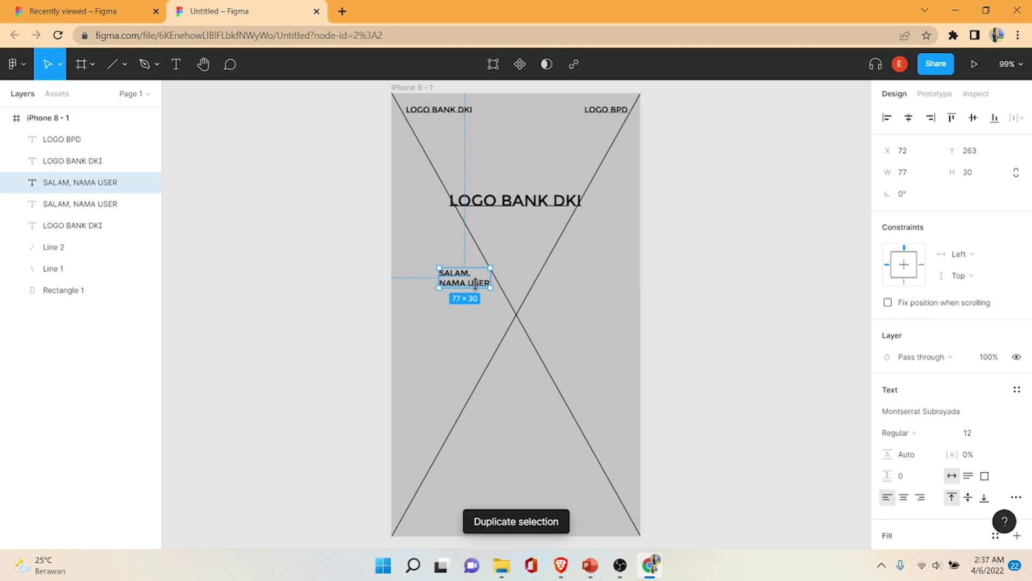
pyautogui.moveTo(475, 283); pyautogui.dragTo(472, 385)
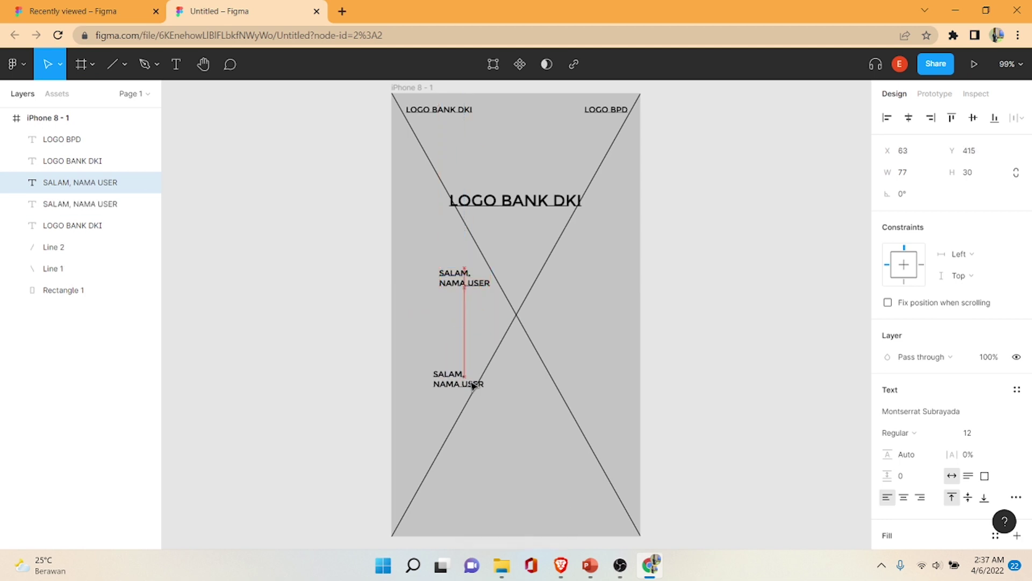
pyautogui.doubleClick(471, 383)
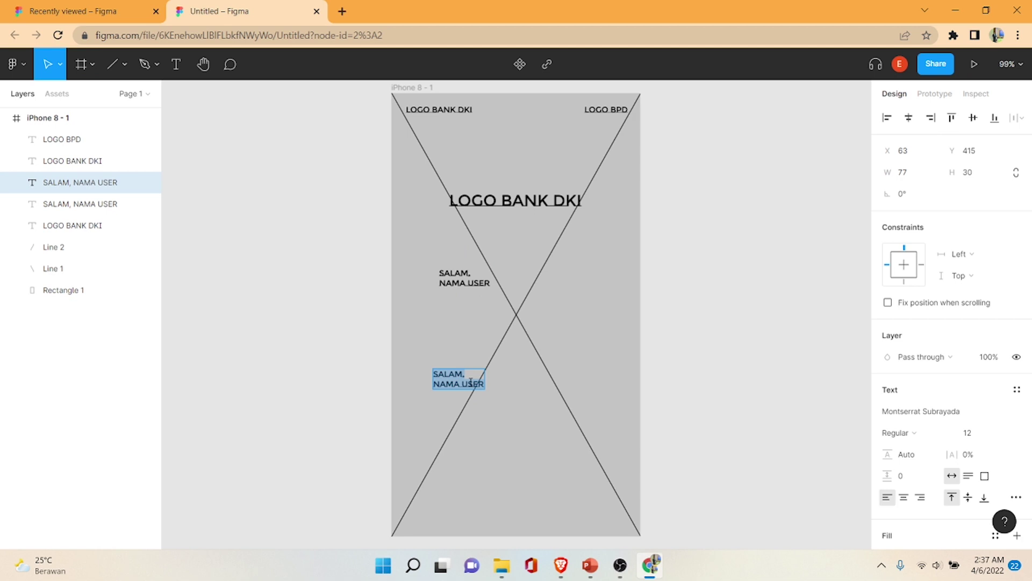
pyautogui.write('LOGO PROMO')
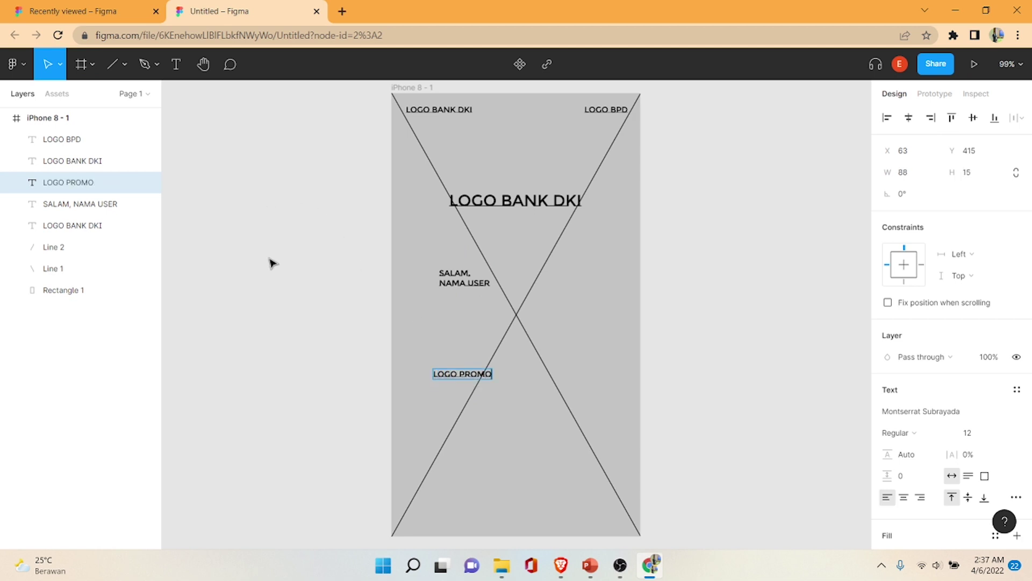
pyautogui.press('Escape')
pyautogui.moveTo(475, 377); pyautogui.dragTo(463, 409)
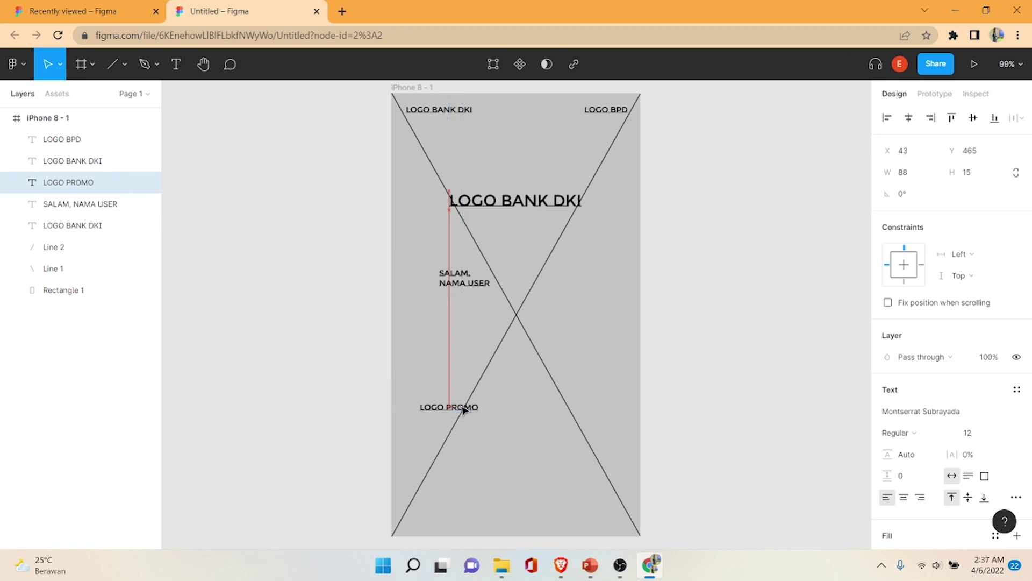
# Step: Draw a short vertical divider line just right of the LOGO PROMO label
pyautogui.click(221, 186)
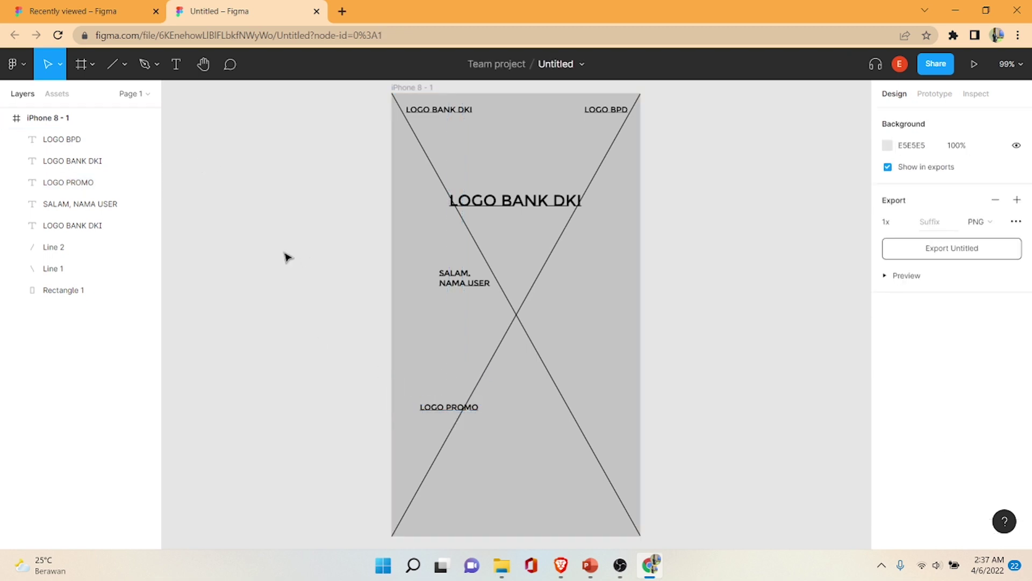
pyautogui.click(124, 64)
pyautogui.click(123, 114)
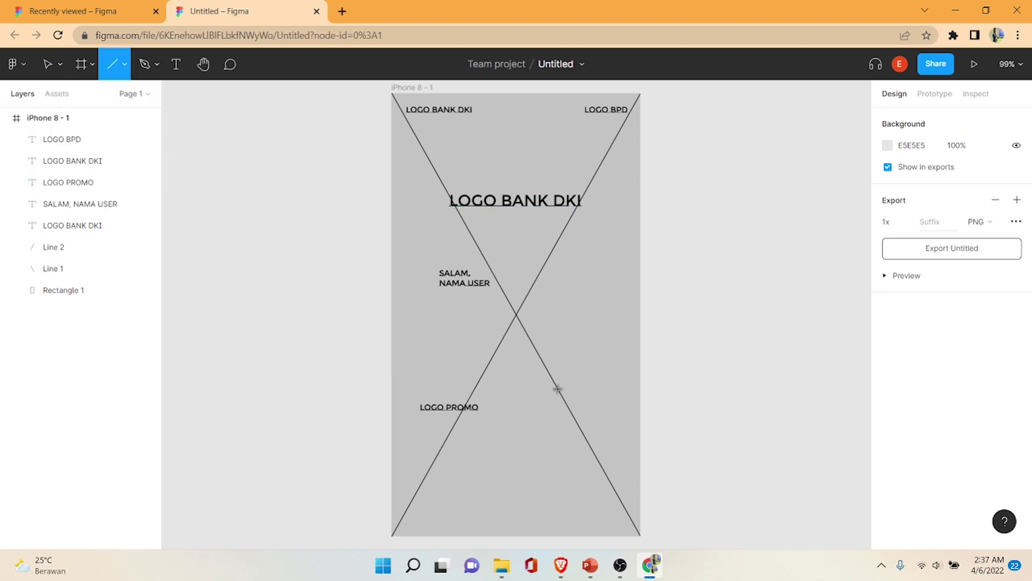
pyautogui.moveTo(486, 388); pyautogui.dragTo(490, 424)
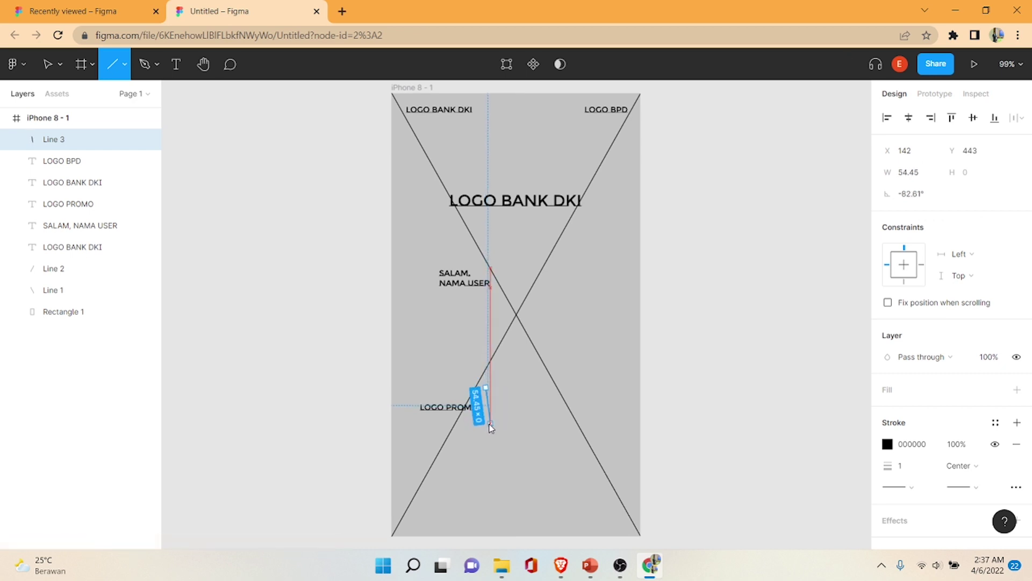
pyautogui.moveTo(490, 428); pyautogui.dragTo(486, 424)
pyautogui.click(262, 367)
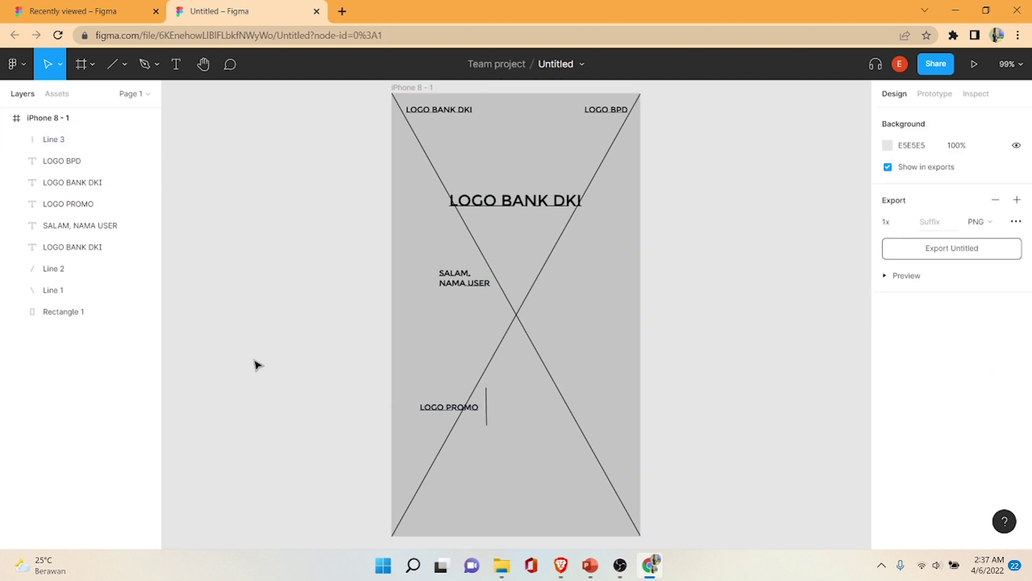
# Step: Make two copies of the LOGO PROMO label, checking the reference design slide in between
pyautogui.click(466, 412)
pyautogui.hotkey('ctrl', 'd')
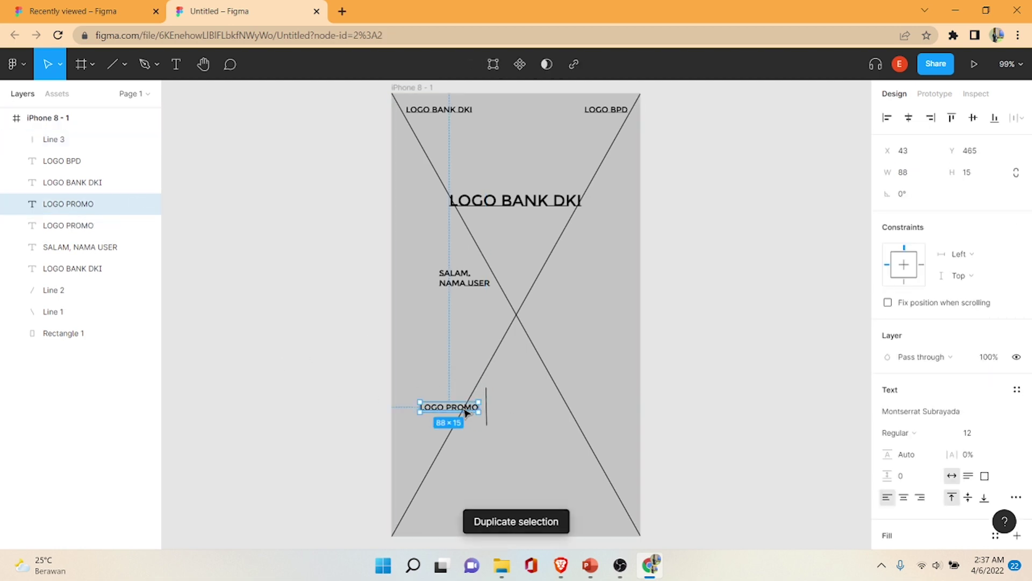
pyautogui.click(620, 565)
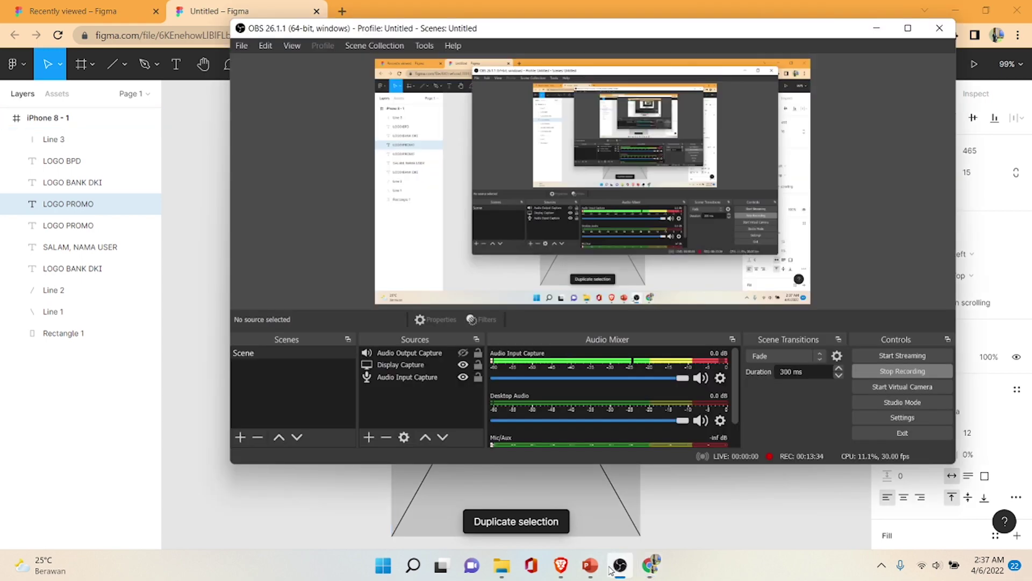
pyautogui.click(619, 564)
pyautogui.click(650, 565)
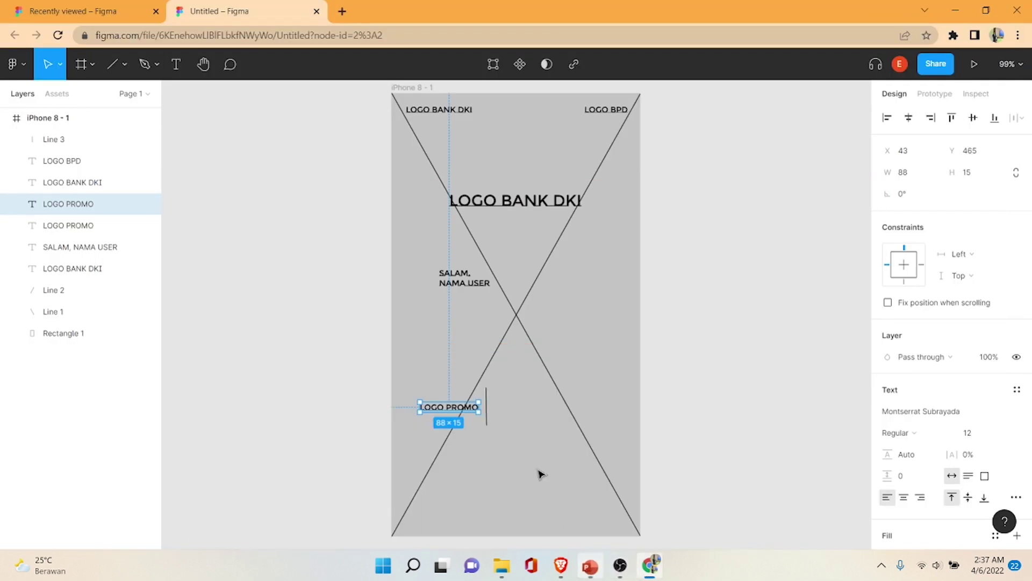
pyautogui.hotkey('ctrl', 'd')
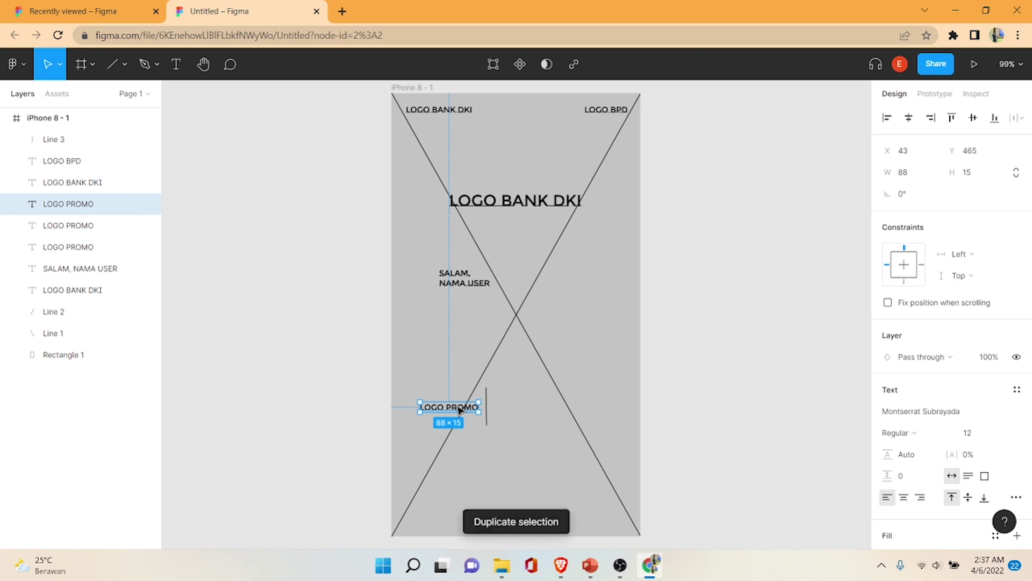
# Step: Move a LOGO PROMO copy right of the divider, rename it SCAN MENU, and align it
pyautogui.moveTo(460, 410); pyautogui.dragTo(535, 409)
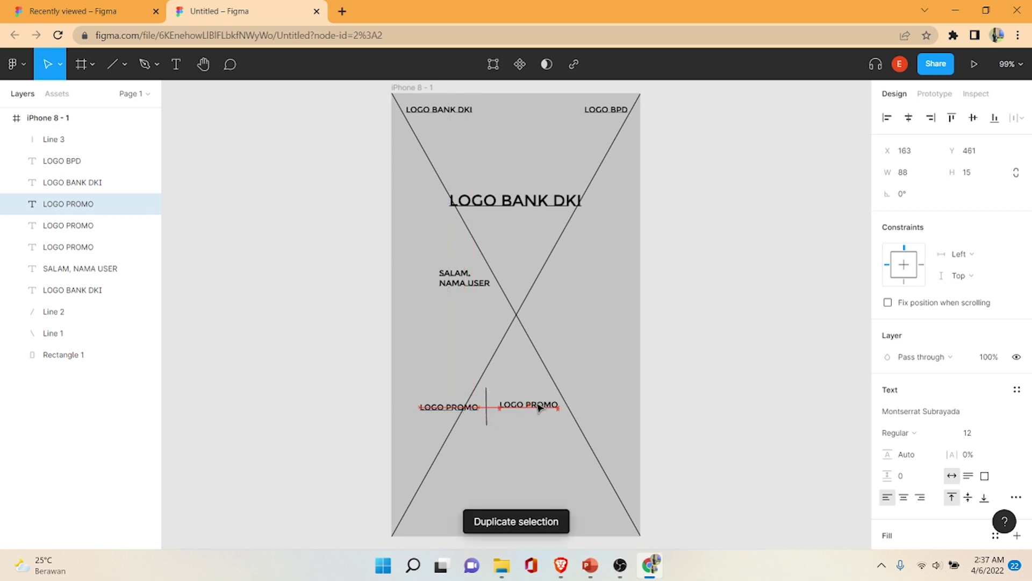
pyautogui.doubleClick(534, 406)
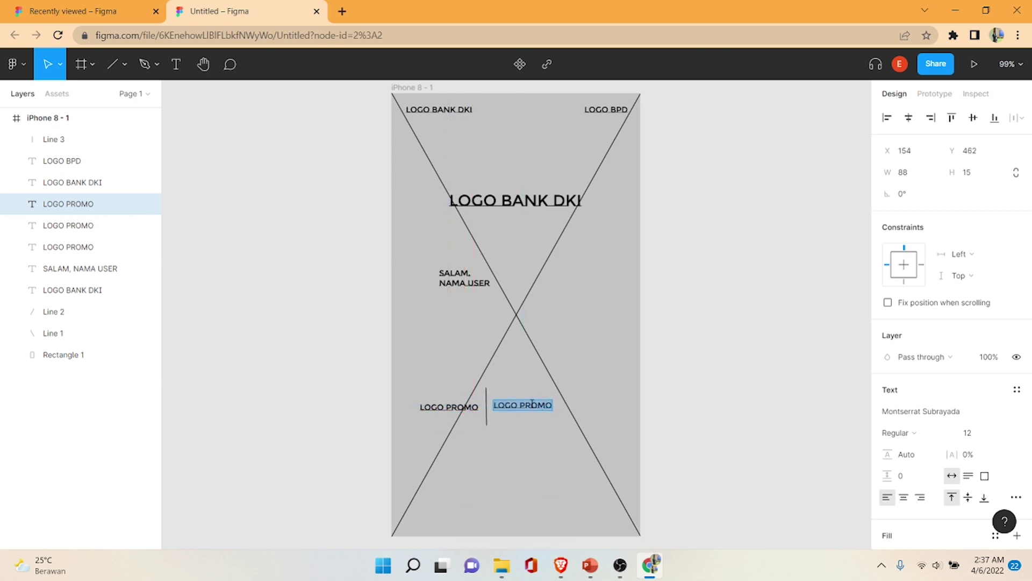
pyautogui.write('SCAN MENU')
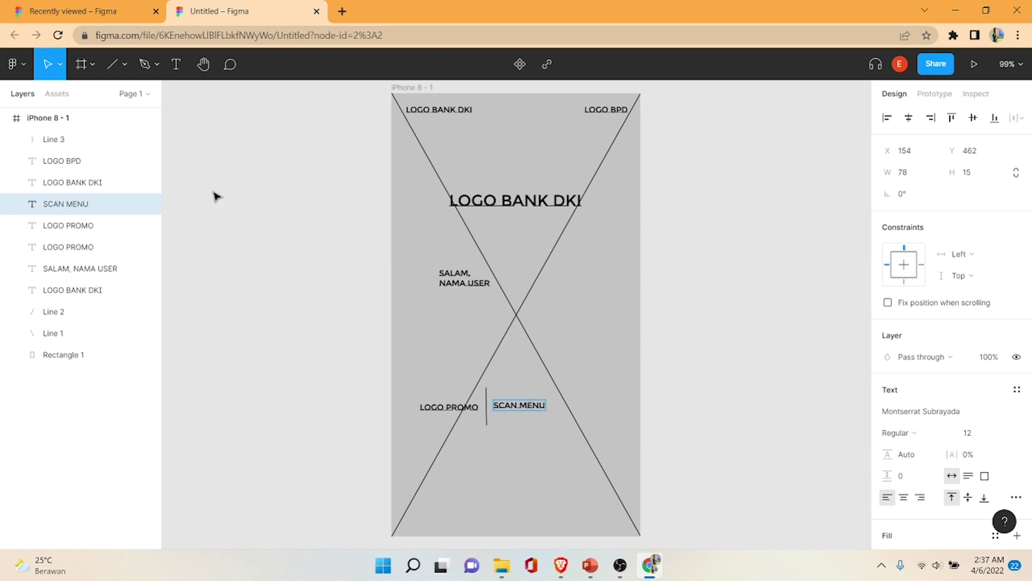
pyautogui.press('Escape')
pyautogui.moveTo(522, 407); pyautogui.dragTo(509, 414)
pyautogui.press('Escape')
pyautogui.click(511, 413)
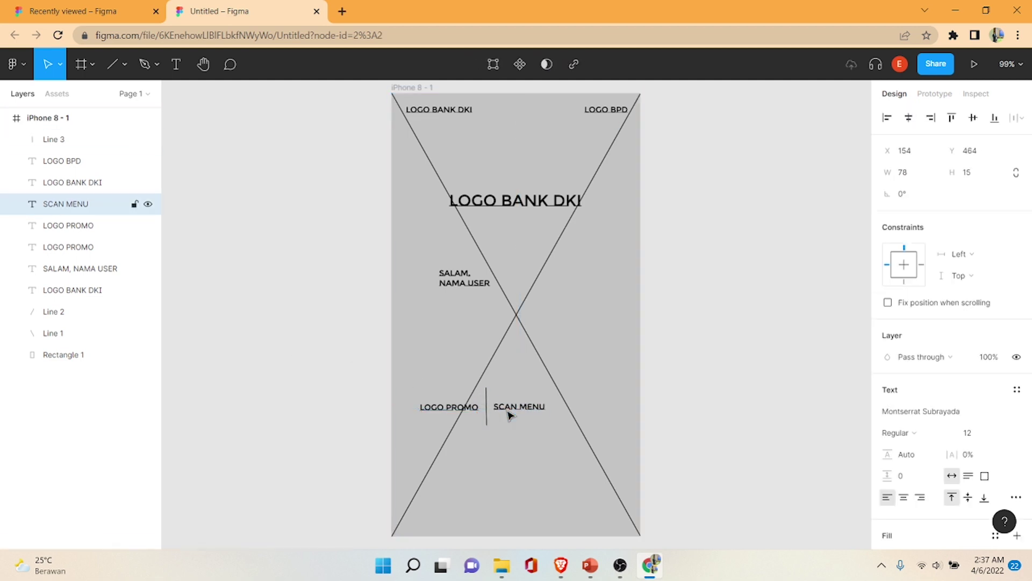
pyautogui.click(425, 367)
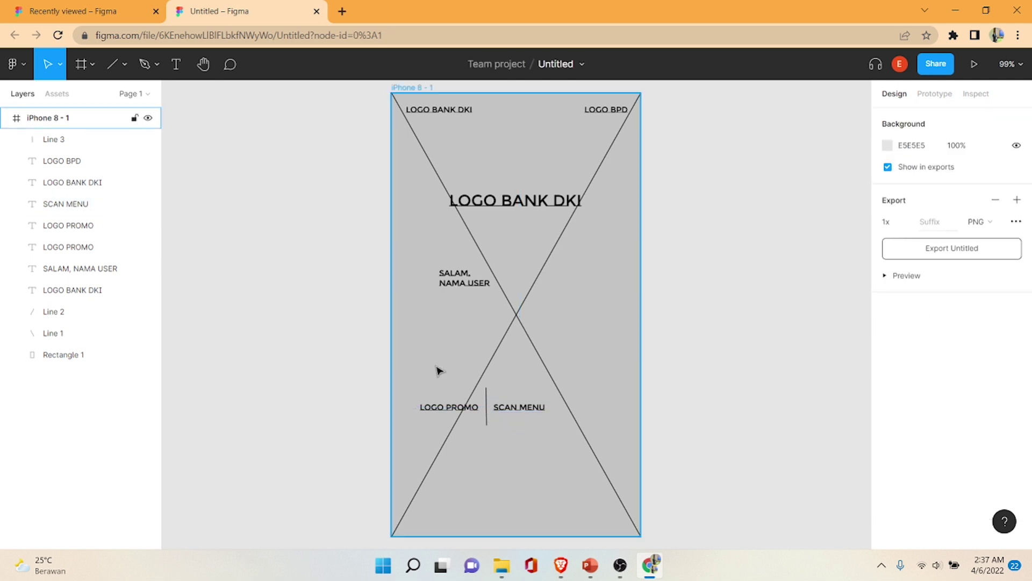
# Step: Duplicate the divider line and nudge the copy right, just past SCAN MENU
pyautogui.click(487, 402)
pyautogui.hotkey('ctrl', 'd')
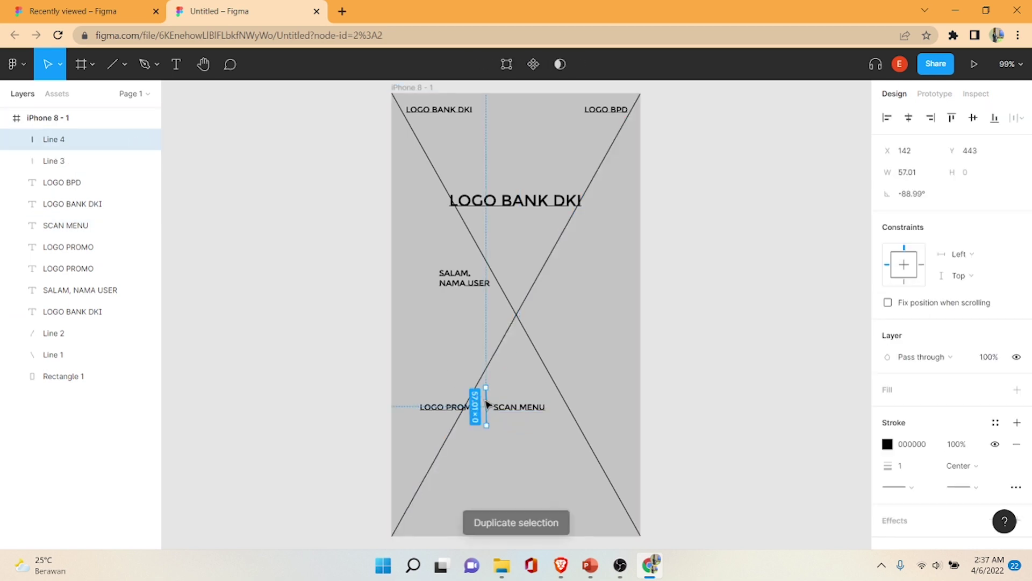
pyautogui.press('Right')
pyautogui.hotkey('shift', 'Right')
pyautogui.hotkey('shift', 'Right')
pyautogui.hotkey('shift', 'Right')
pyautogui.hotkey('shift', 'Right')
pyautogui.hotkey('shift', 'Right')
pyautogui.hotkey('shift', 'Right')
pyautogui.press('Right')
pyautogui.press('Right')
pyautogui.press('Right')
pyautogui.press('Right')
pyautogui.press('Right')
pyautogui.press('Right')
pyautogui.press('Right')
pyautogui.press('Right')
pyautogui.press('Right')
pyautogui.press('Right')
pyautogui.press('Right')
pyautogui.press('Right')
pyautogui.press('Left')
pyautogui.press('Left')
pyautogui.press('Left')
pyautogui.press('Left')
pyautogui.press('Left')
pyautogui.press('Left')
pyautogui.press('Left')
pyautogui.press('Left')
pyautogui.press('Left')
pyautogui.press('Left')
pyautogui.press('Left')
pyautogui.press('Left')
pyautogui.press('Left')
pyautogui.press('Left')
pyautogui.press('Left')
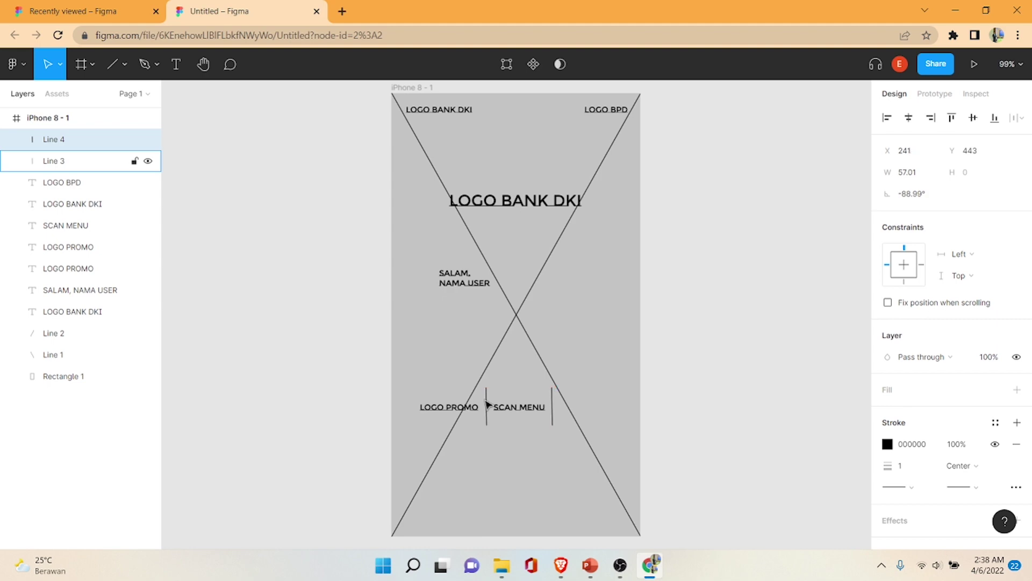
# Step: After checking the reference slide, duplicate SCAN MENU, shift it right, and rename it MERCHANT
pyautogui.click(591, 566)
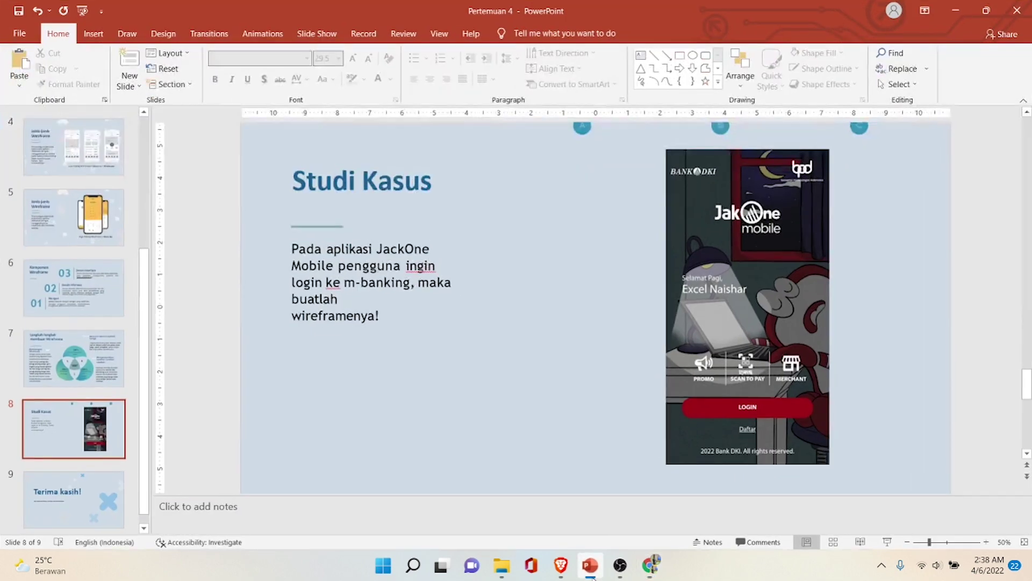
pyautogui.click(592, 575)
pyautogui.click(505, 410)
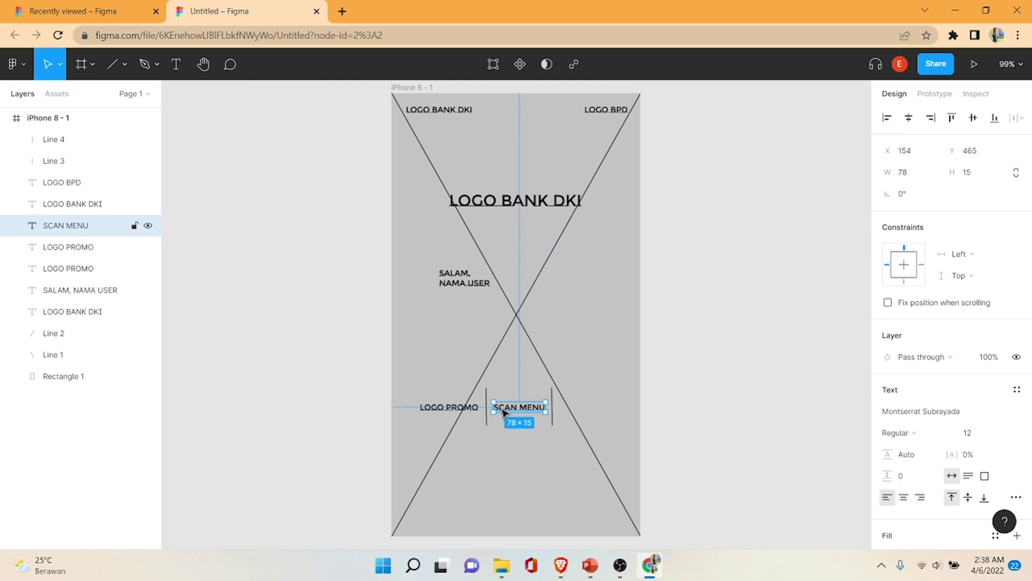
pyautogui.hotkey('ctrl', 'd')
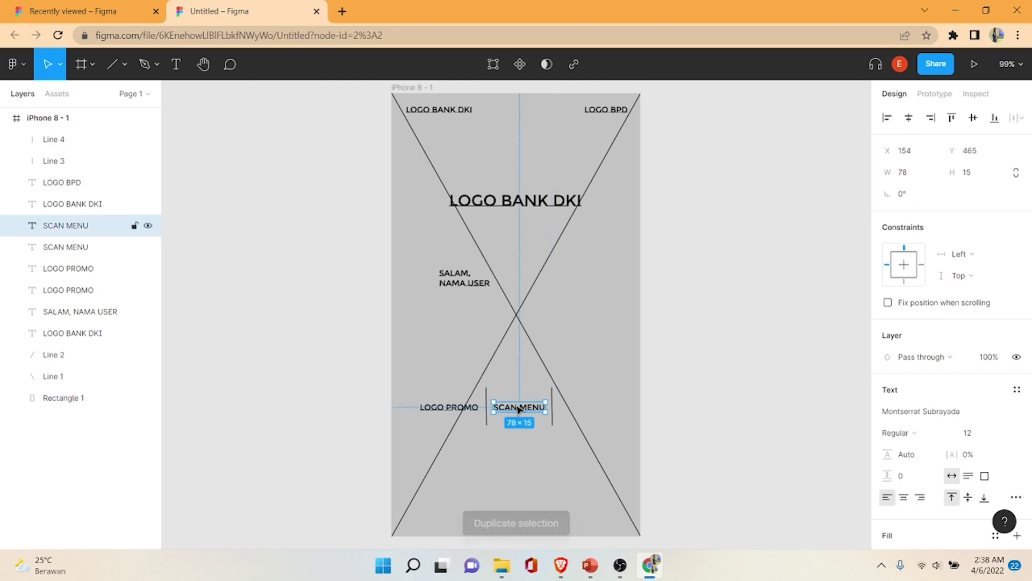
pyautogui.press('Right')
pyautogui.press('Right')
pyautogui.press('Right')
pyautogui.press('Right')
pyautogui.press('Right')
pyautogui.press('Right')
pyautogui.press('Right')
pyautogui.press('Right')
pyautogui.press('Right')
pyautogui.press('Right')
pyautogui.press('Right')
pyautogui.press('Right')
pyautogui.press('Right')
pyautogui.press('Right')
pyautogui.press('Right')
pyautogui.press('Right')
pyautogui.press('Right')
pyautogui.press('Right')
pyautogui.press('Right')
pyautogui.press('Right')
pyautogui.press('Right')
pyautogui.press('Right')
pyautogui.press('Right')
pyautogui.press('Right')
pyautogui.press('Right')
pyautogui.press('Right')
pyautogui.press('Right')
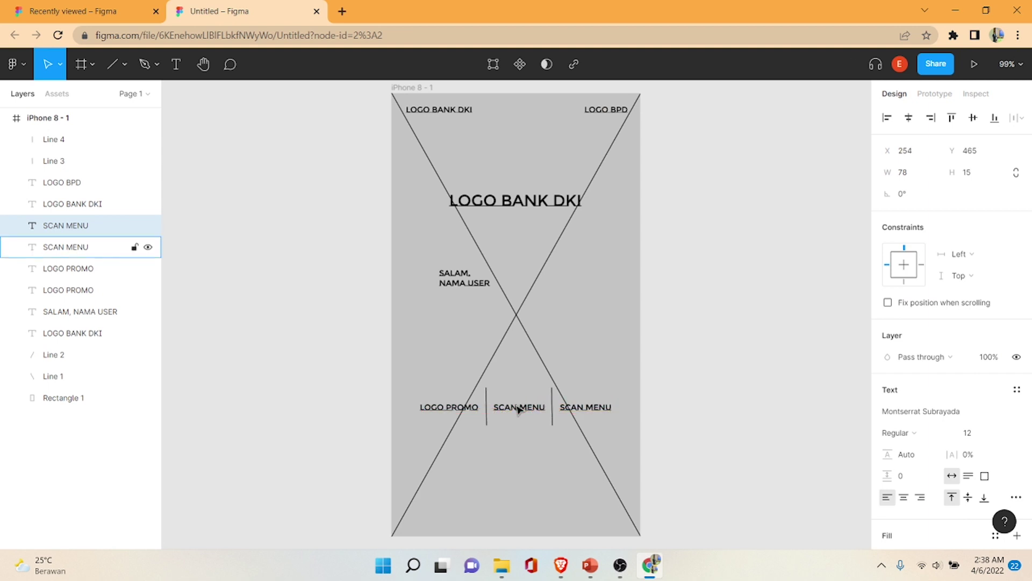
pyautogui.doubleClick(599, 407)
pyautogui.write('MERCHANT')
pyautogui.press('Escape')
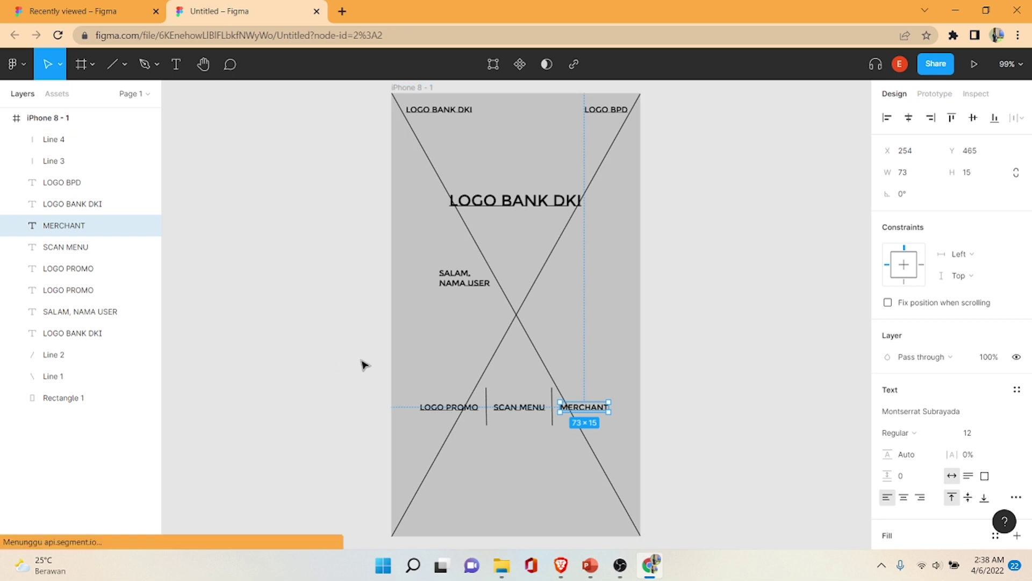
pyautogui.moveTo(332, 356); pyautogui.dragTo(658, 455)
pyautogui.click(694, 420)
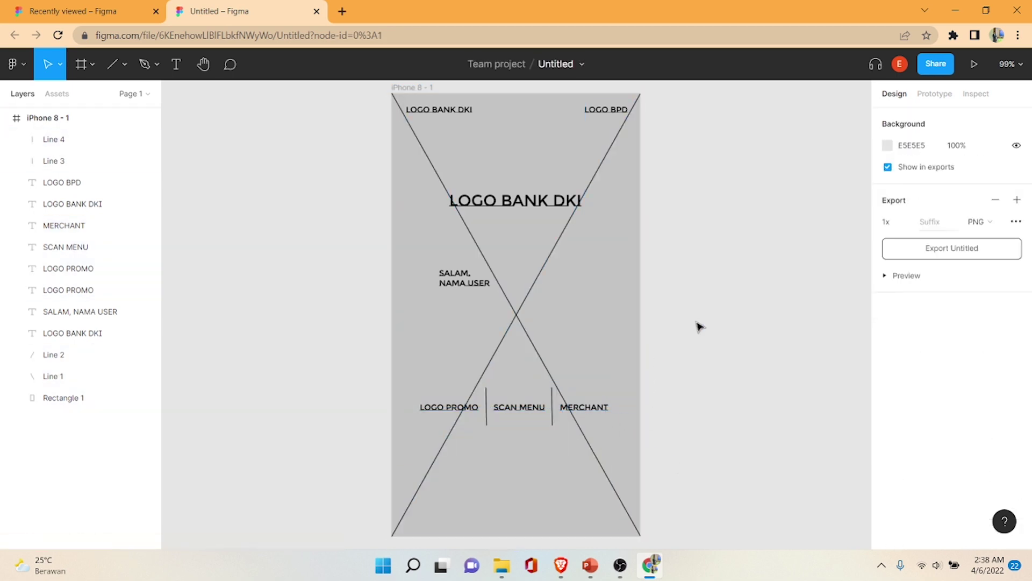
pyautogui.click(124, 64)
pyautogui.click(134, 97)
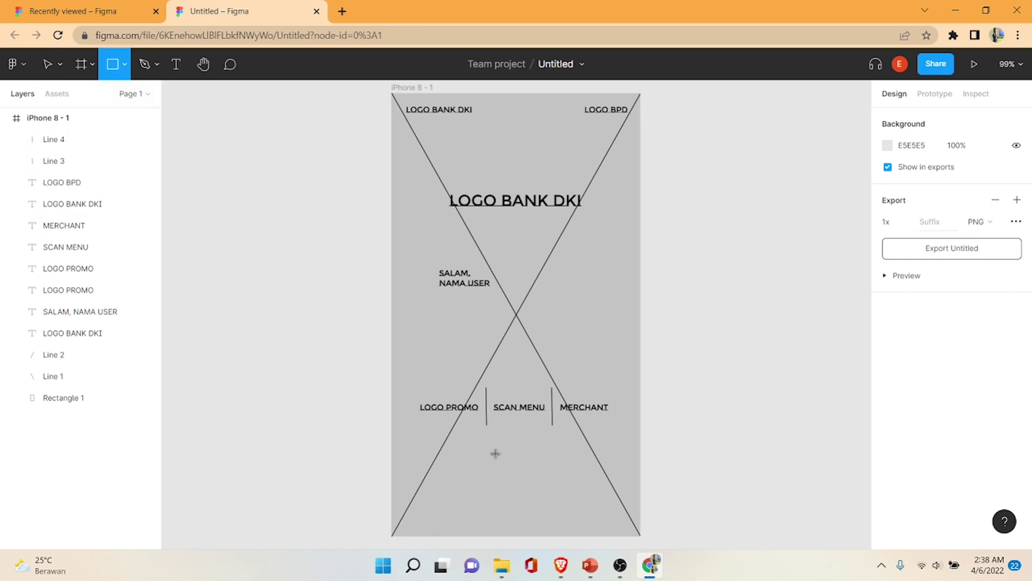
pyautogui.moveTo(439, 448); pyautogui.dragTo(587, 473)
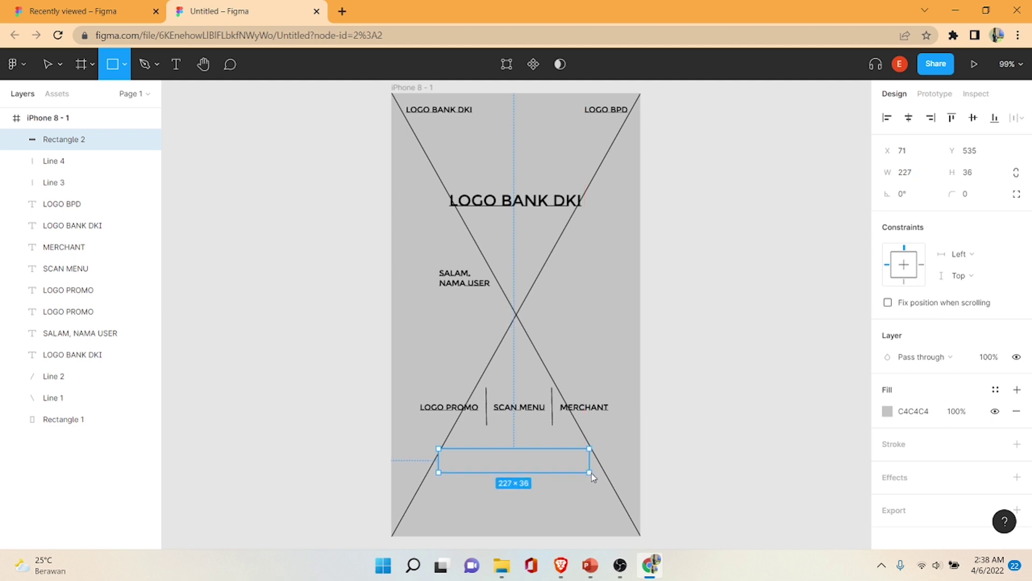
pyautogui.moveTo(587, 473); pyautogui.dragTo(591, 472)
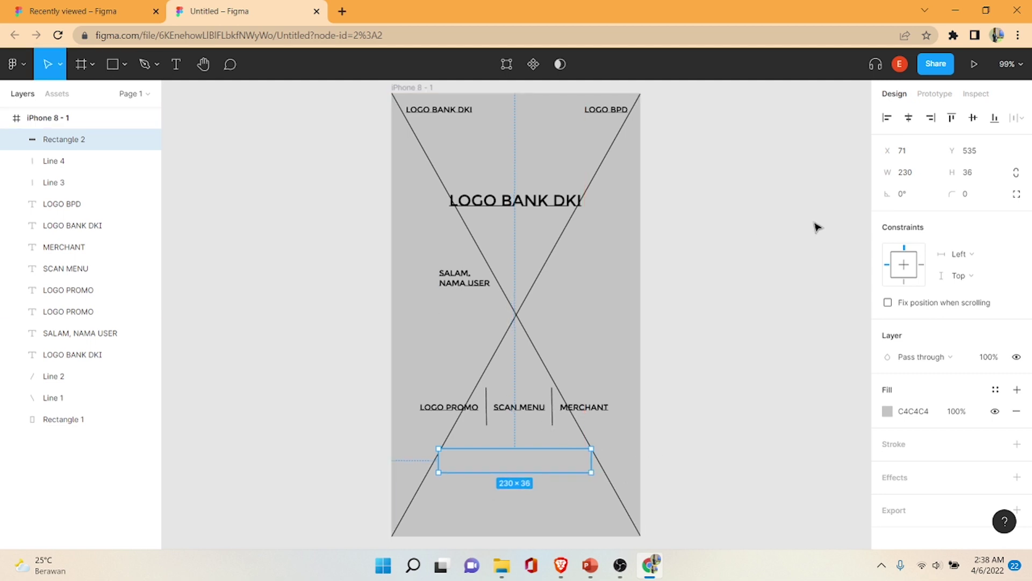
pyautogui.click(895, 413)
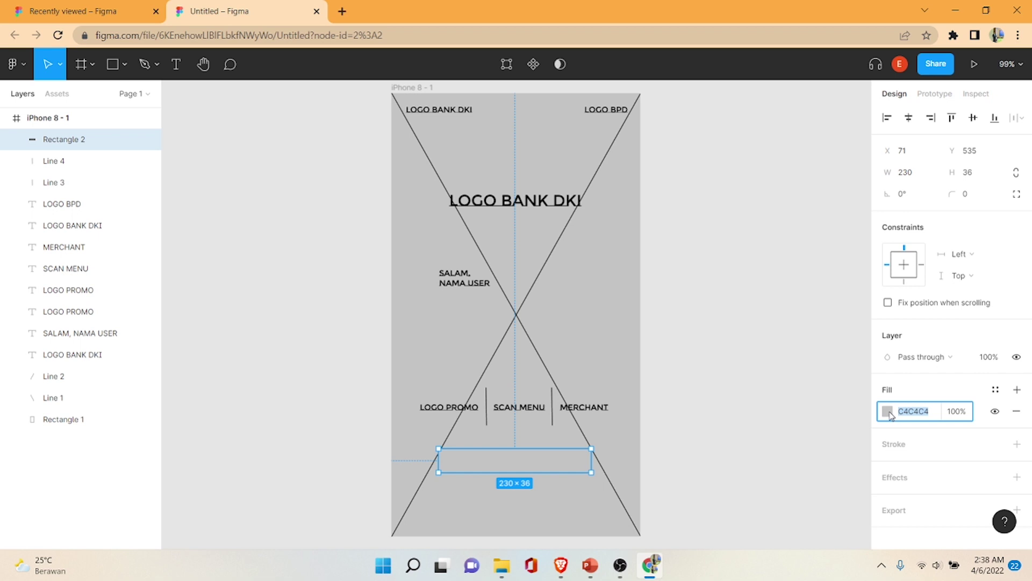
pyautogui.click(888, 412)
pyautogui.moveTo(847, 393); pyautogui.dragTo(830, 391)
pyautogui.moveTo(839, 276); pyautogui.dragTo(861, 336)
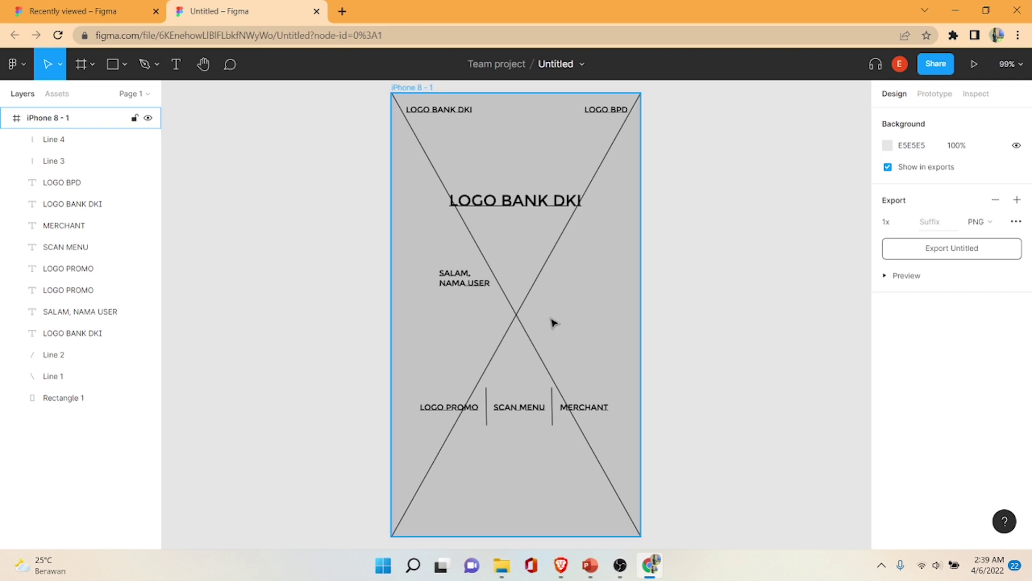
pyautogui.click(112, 64)
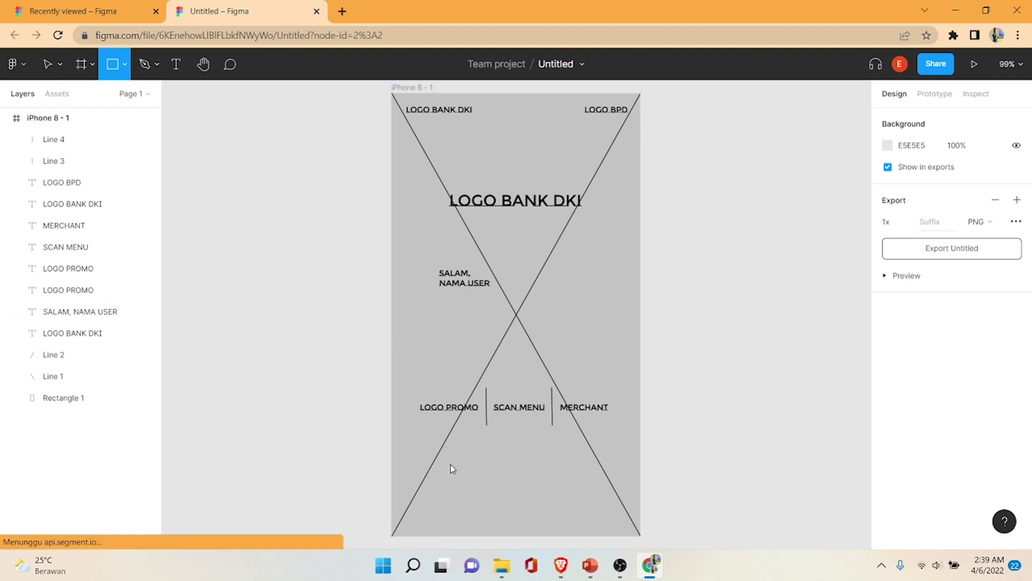
# Step: Draw a 231×30 rectangle below the menu row, removing its fill and adding a black stroke
pyautogui.moveTo(440, 453); pyautogui.dragTo(594, 473)
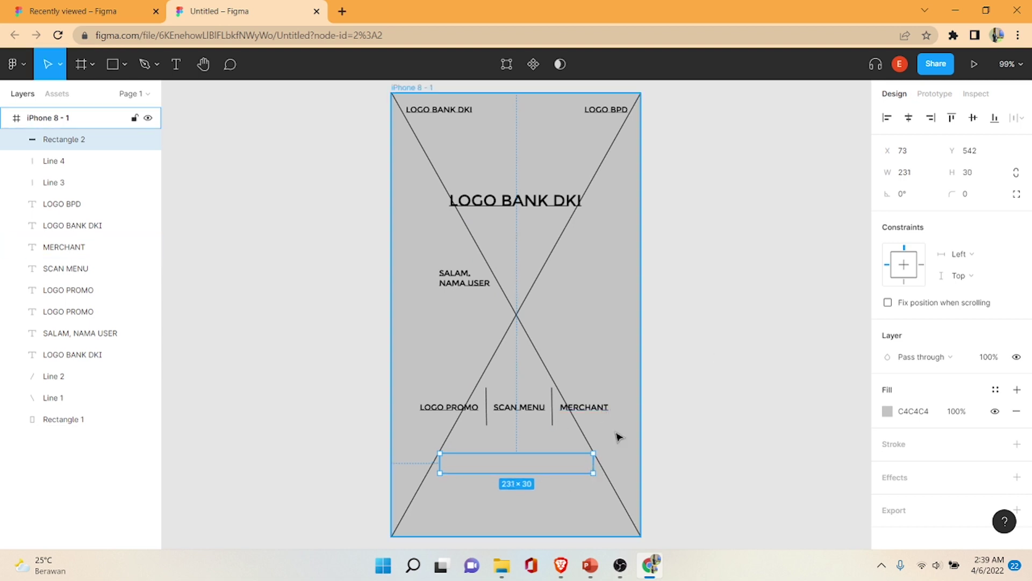
pyautogui.click(645, 457)
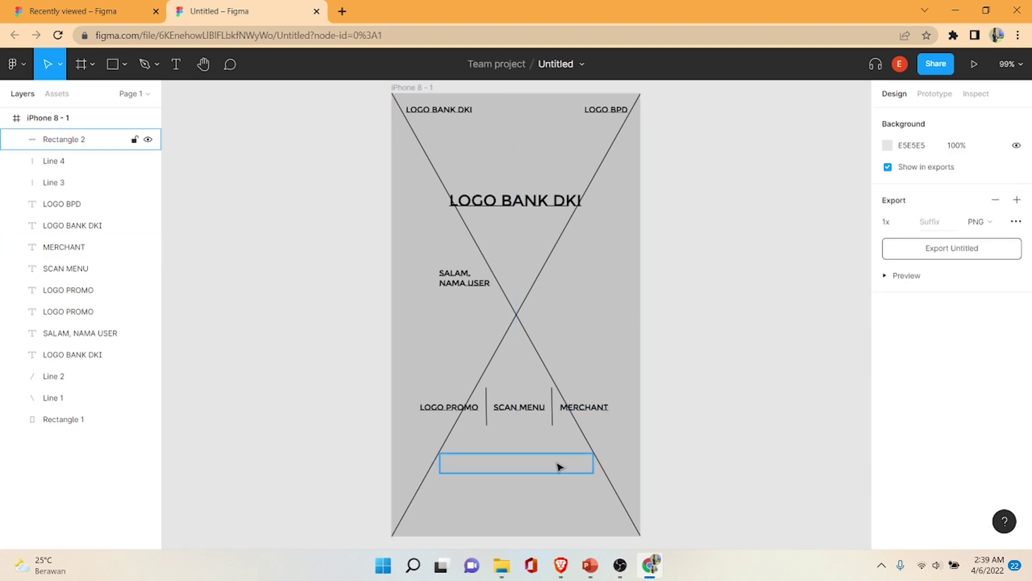
pyautogui.click(559, 467)
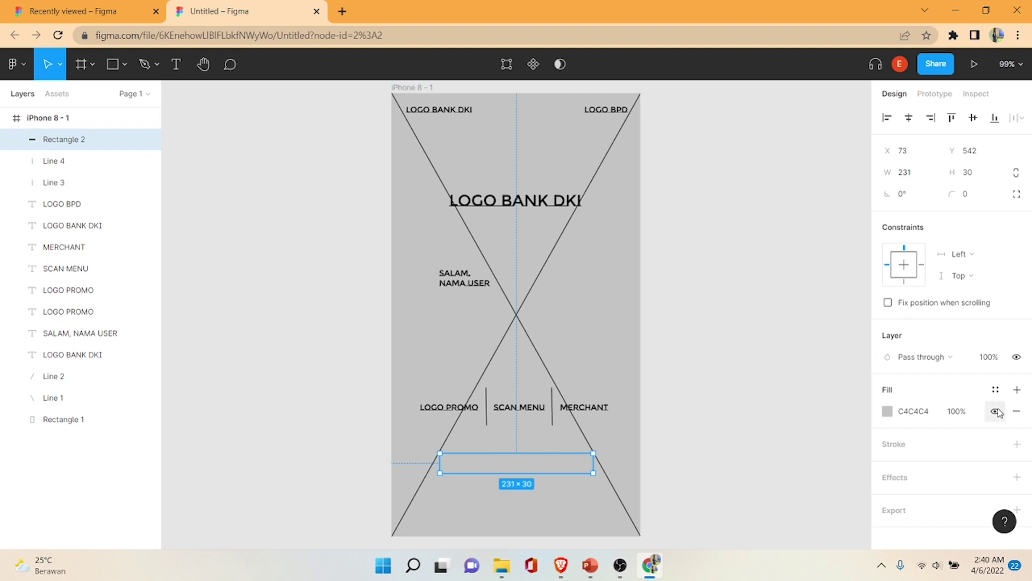
pyautogui.click(1016, 411)
pyautogui.click(916, 427)
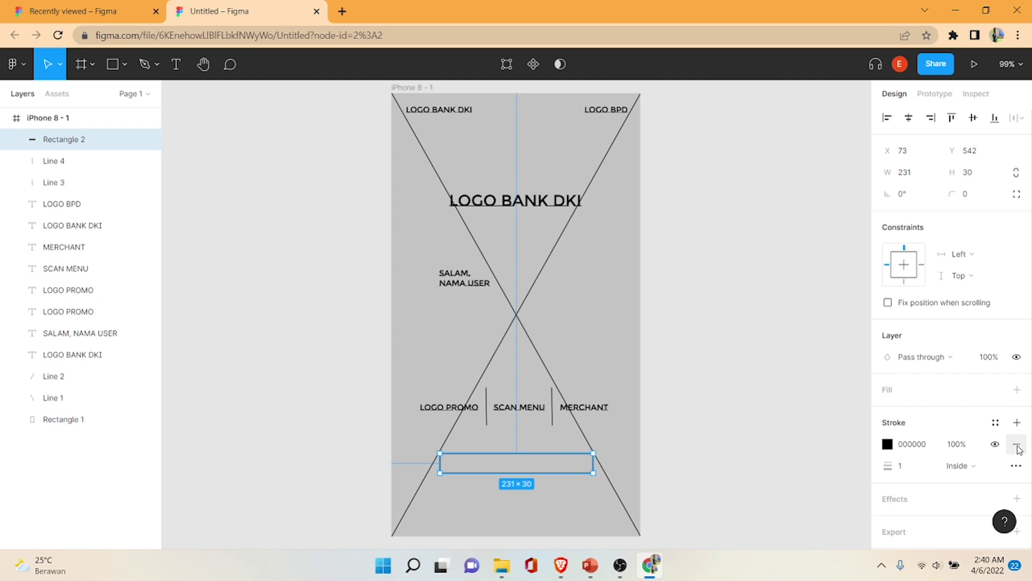
pyautogui.click(796, 399)
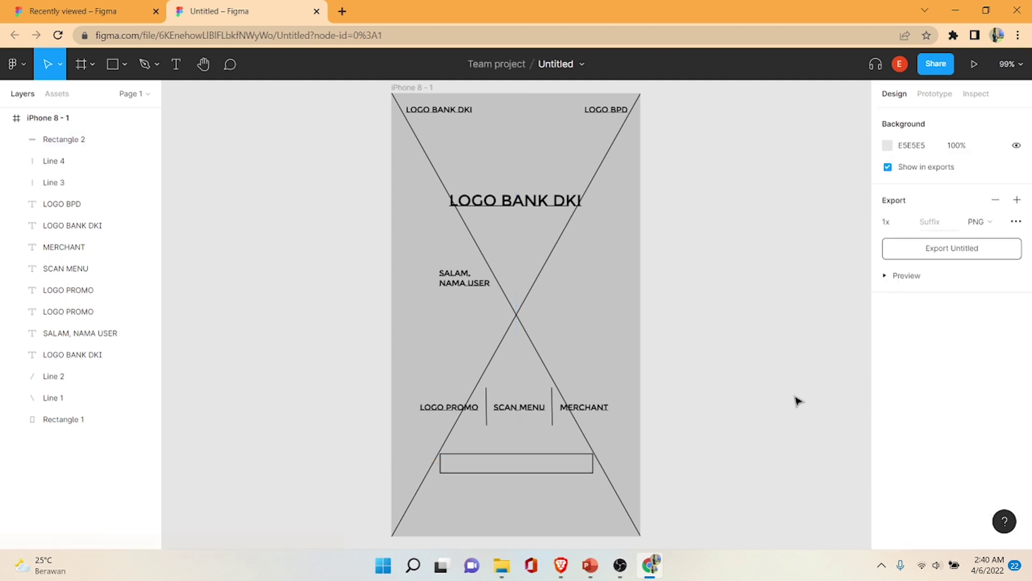
# Step: Give the outlined rectangle a corner radius of 200 to make it pill-shaped
pyautogui.click(586, 467)
pyautogui.click(577, 472)
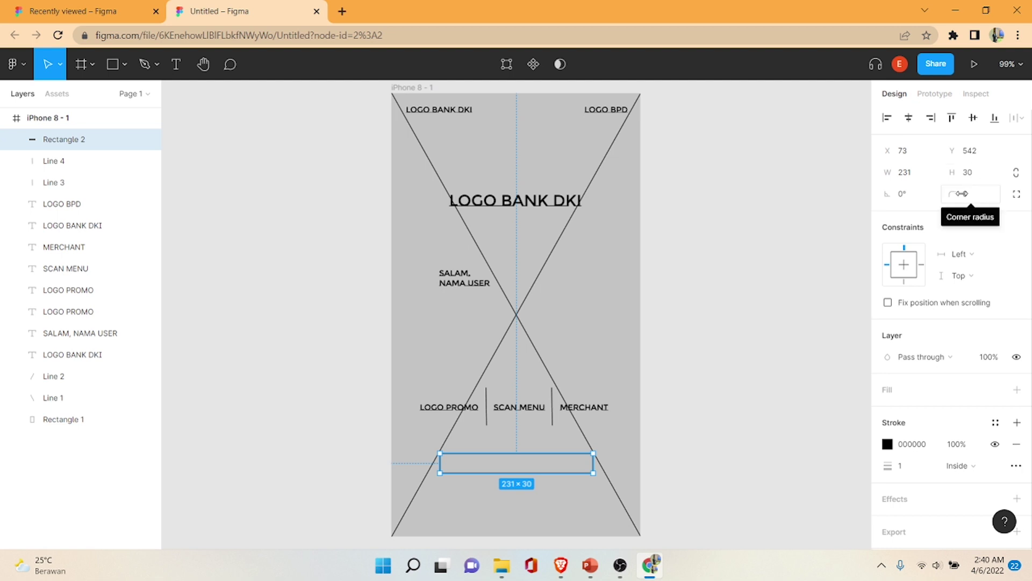
pyautogui.click(970, 197)
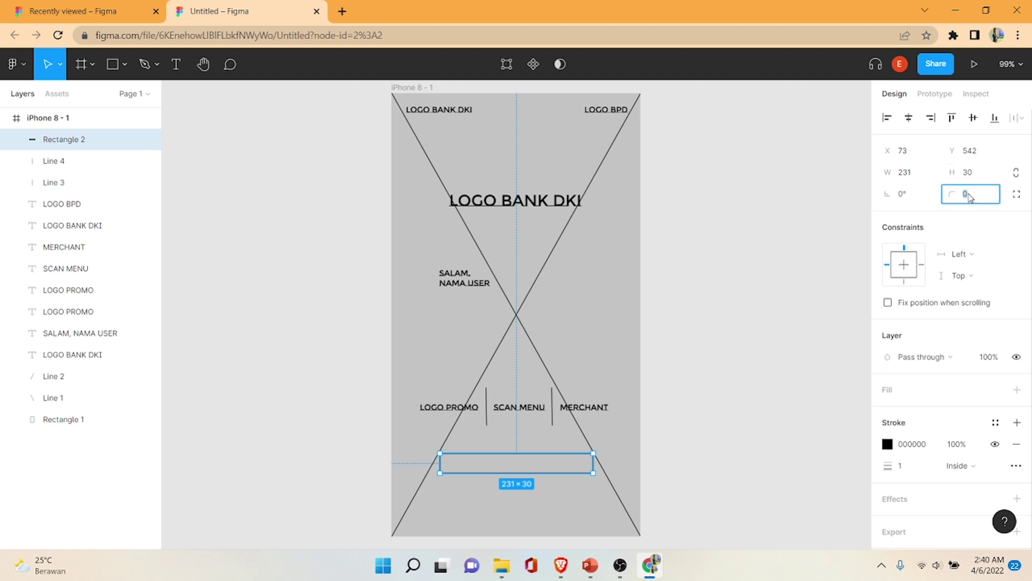
pyautogui.write('200')
pyautogui.press('Return')
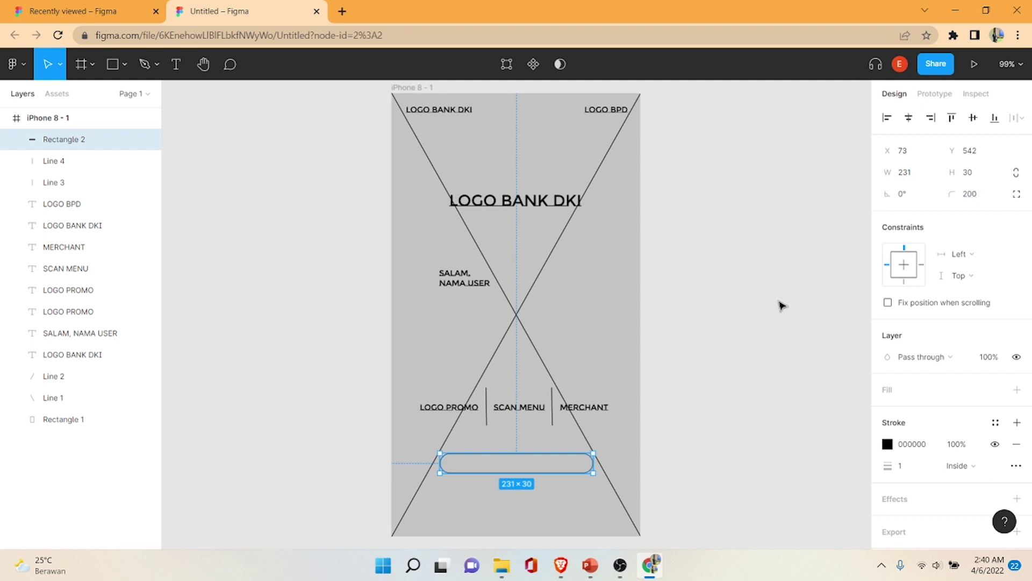
pyautogui.click(807, 299)
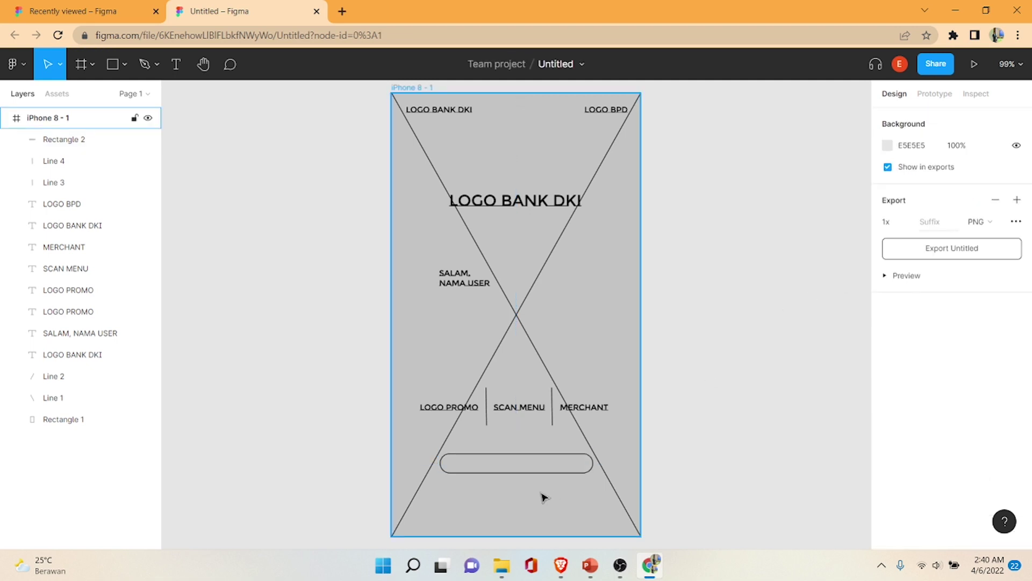
# Step: Add a LOGIN text label centred inside the pill button
pyautogui.click(177, 64)
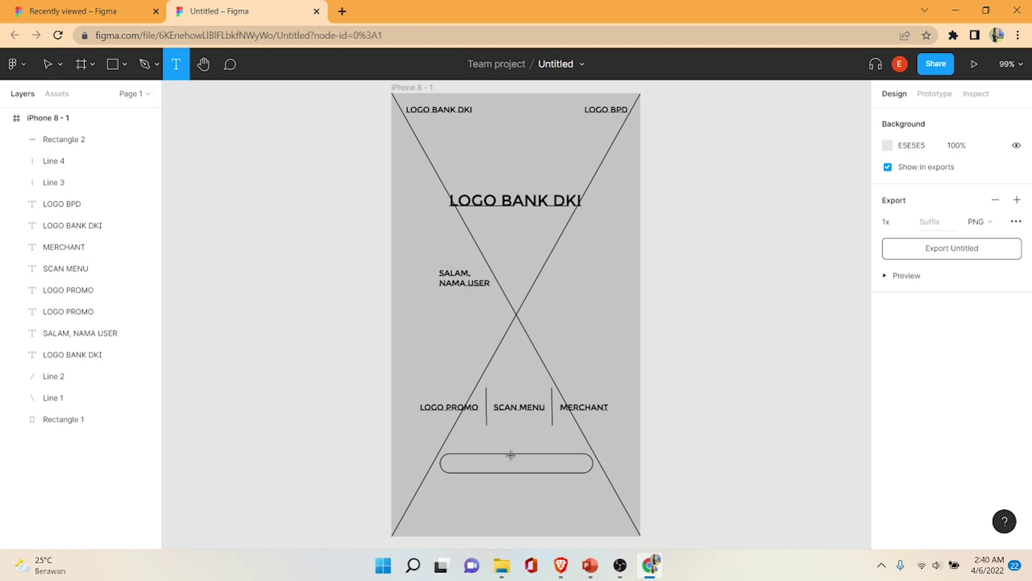
pyautogui.click(499, 466)
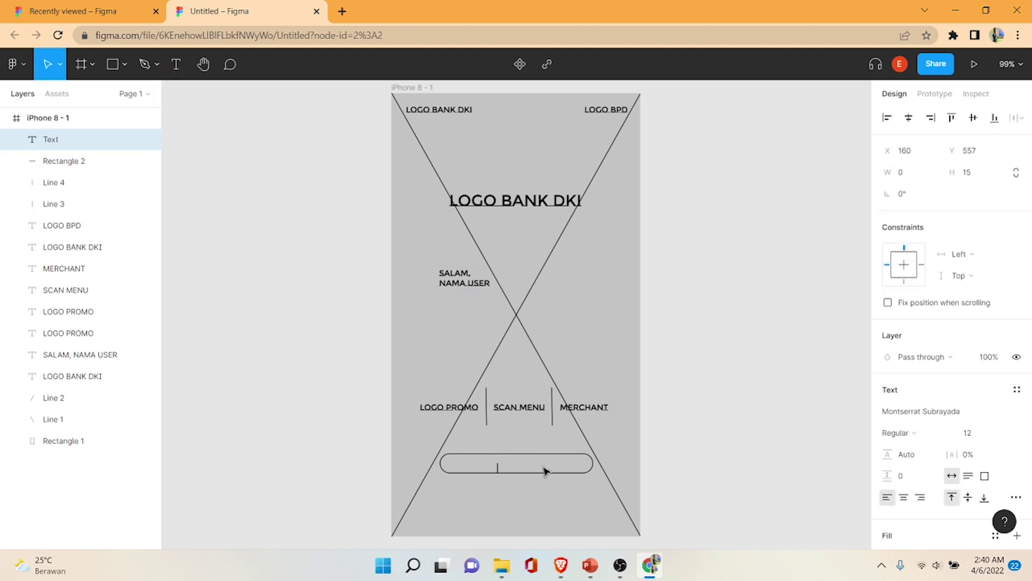
pyautogui.write('login')
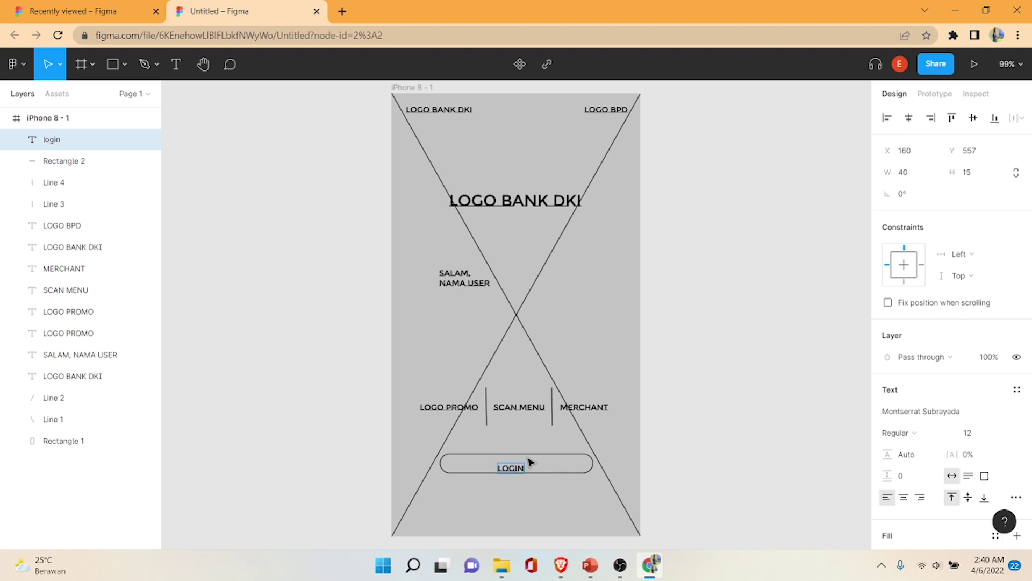
pyautogui.press('Escape')
pyautogui.moveTo(513, 470); pyautogui.dragTo(514, 466)
pyautogui.press('Right')
pyautogui.press('Right')
pyautogui.press('Right')
pyautogui.press('Right')
pyautogui.press('Right')
pyautogui.press('Right')
pyautogui.click(757, 362)
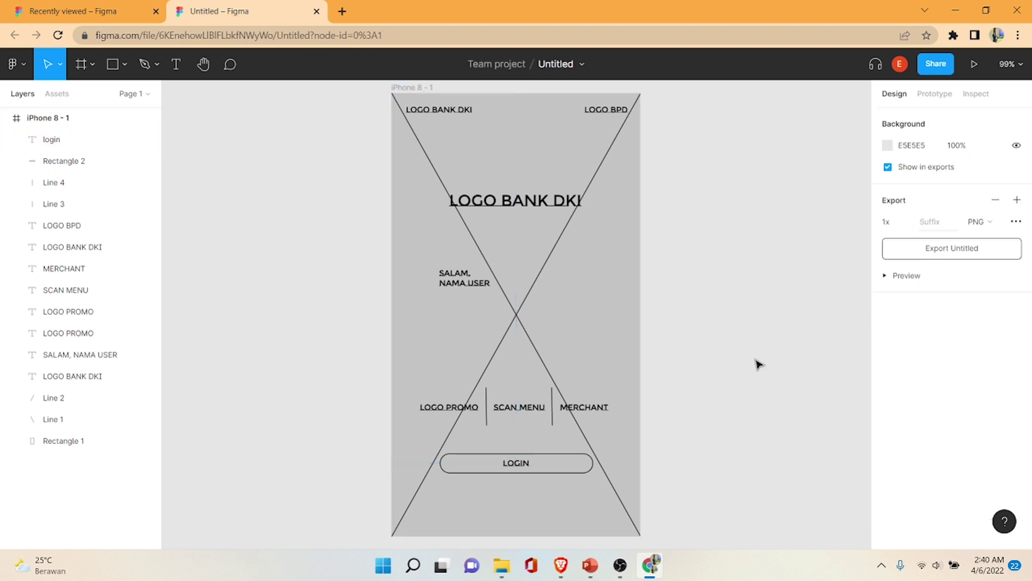
pyautogui.click(525, 465)
# Step: Duplicate the LOGIN label below the button and retype it as DAFTAR
pyautogui.hotkey('ctrl', 'd')
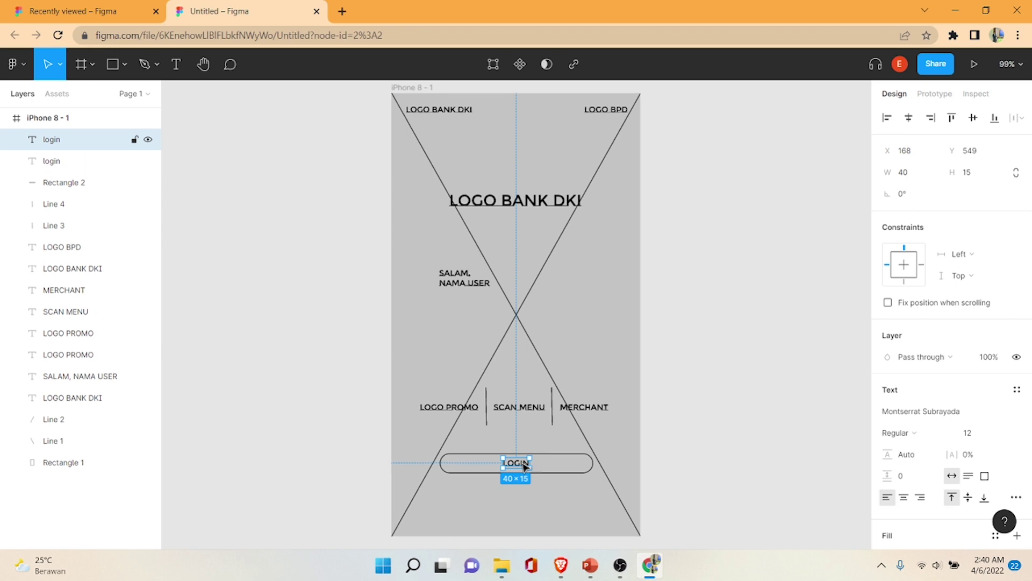
pyautogui.moveTo(521, 483); pyautogui.dragTo(523, 495)
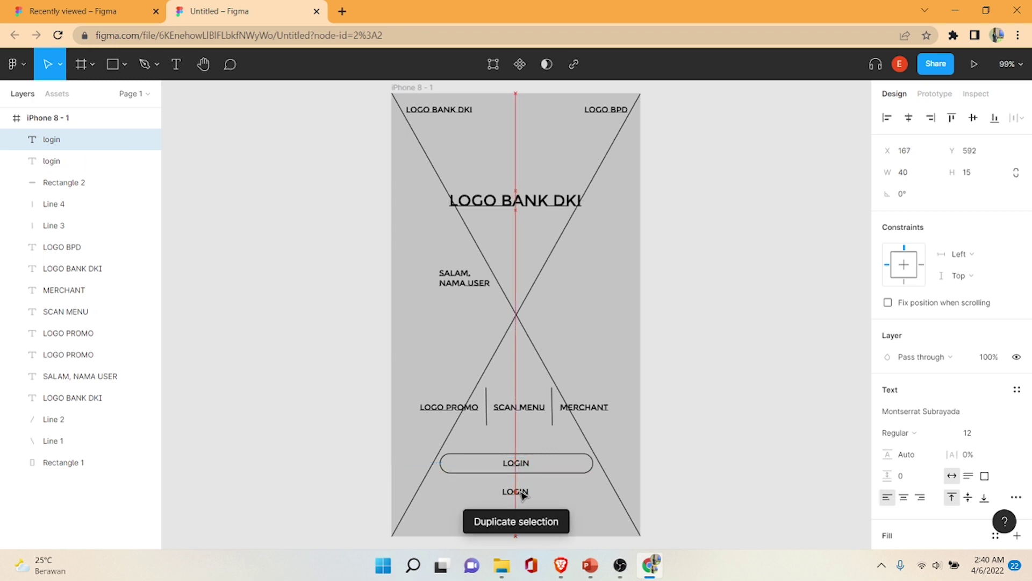
pyautogui.doubleClick(521, 492)
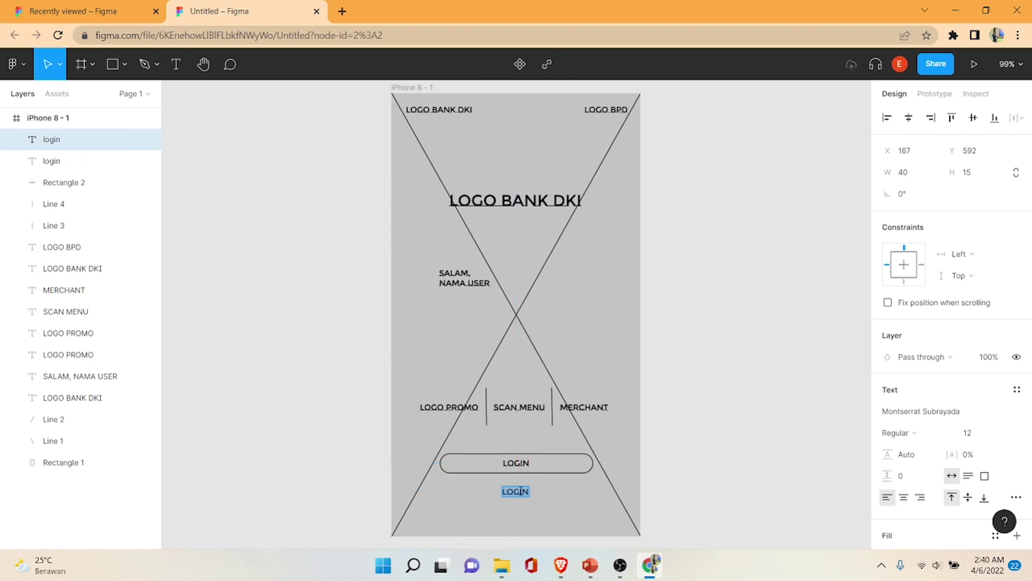
pyautogui.click(521, 490)
pyautogui.doubleClick(521, 490)
pyautogui.write('daft')
pyautogui.press('Escape')
pyautogui.click(721, 203)
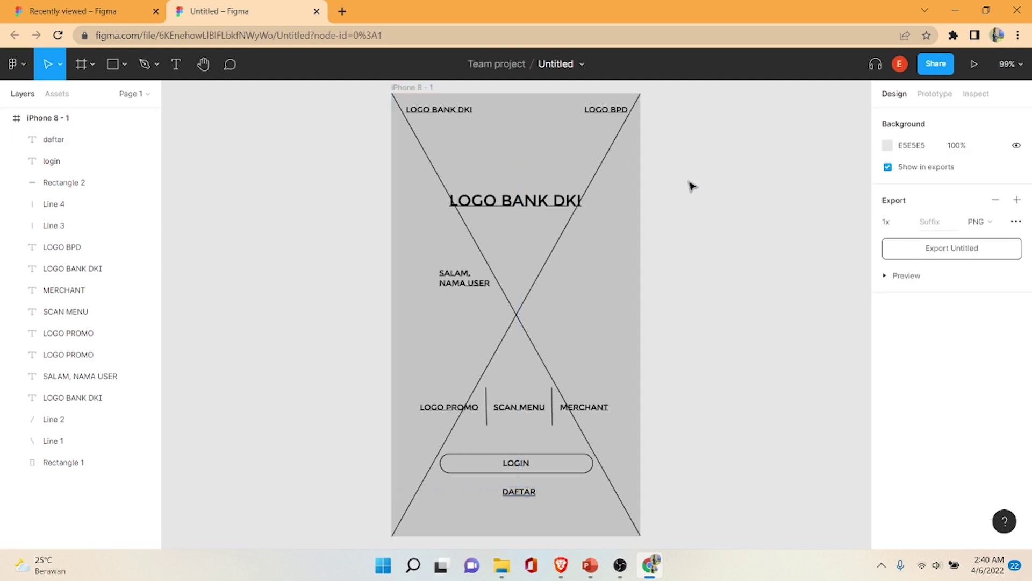
pyautogui.click(591, 565)
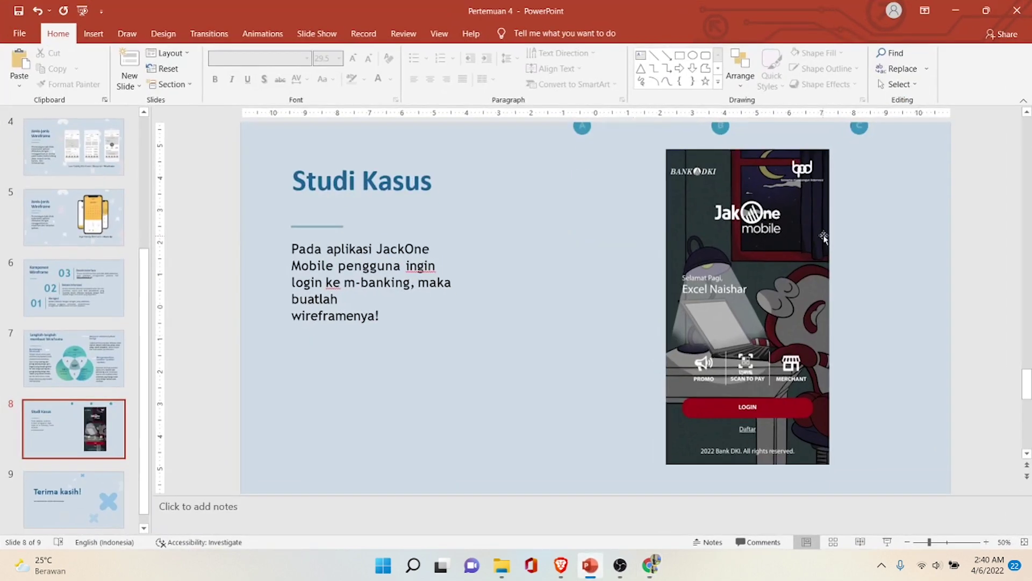
# Step: Minimise the PowerPoint Studi Kasus slide to show the Figma wireframe again
pyautogui.click(590, 565)
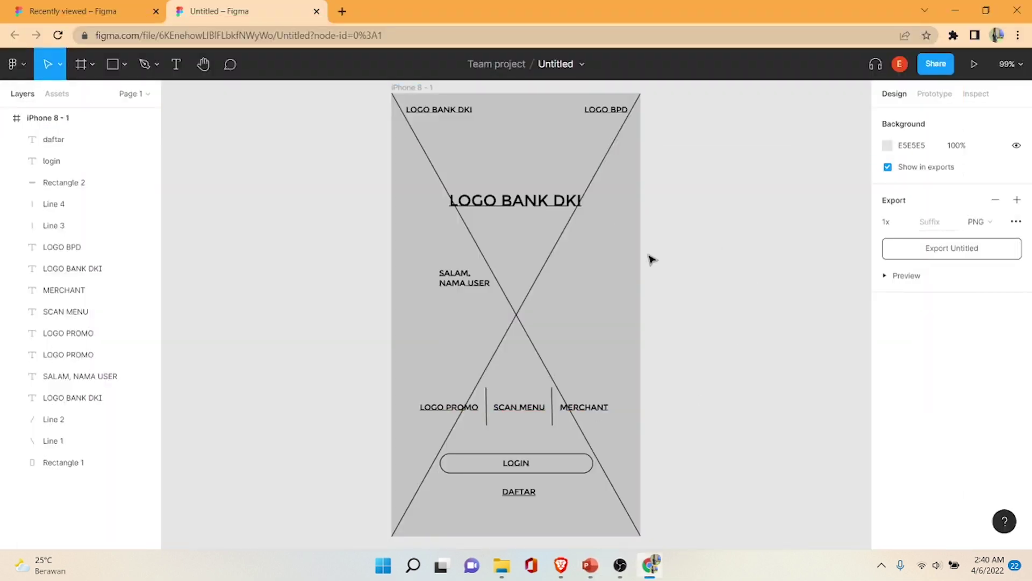